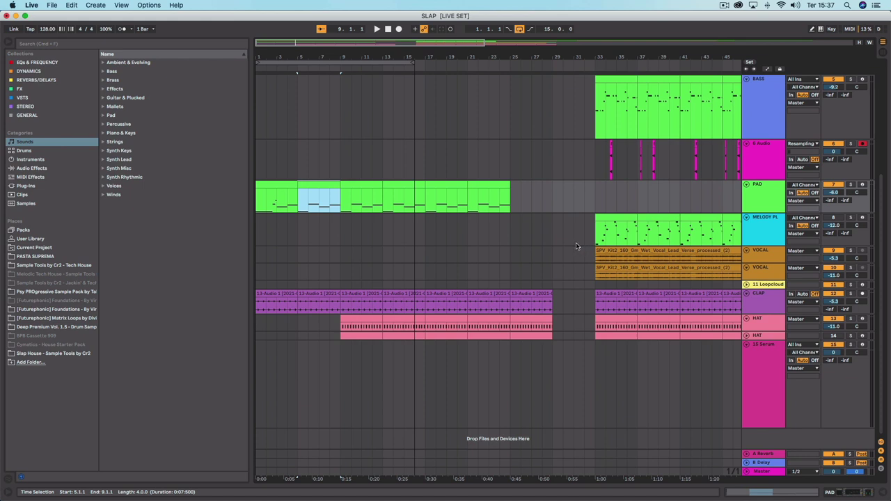
- Select the PAD clip starting at bar 9, try soloing the KICK track, and clear the track solos
{"action": "left_click", "coordinate": [350, 187]}
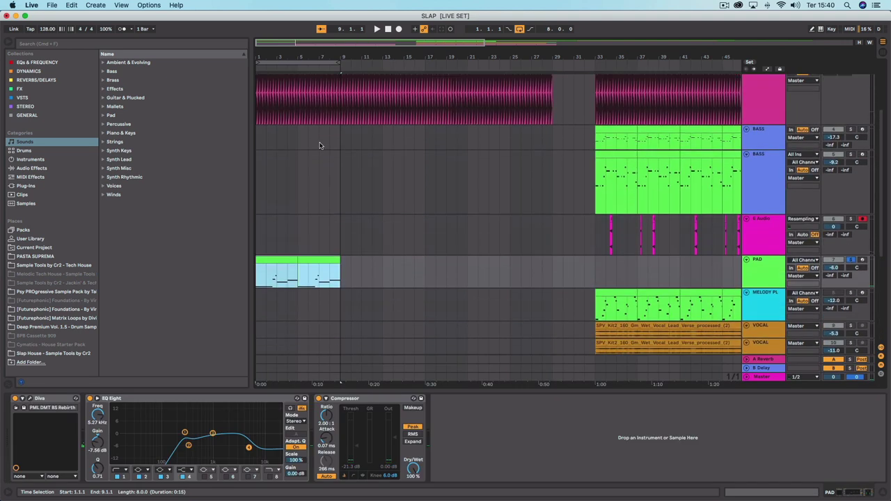
{"action": "scroll", "coordinate": [323, 141], "scroll_direction": "down", "scroll_amount": 3}
{"action": "scroll", "coordinate": [323, 142], "scroll_direction": "up", "scroll_amount": 5}
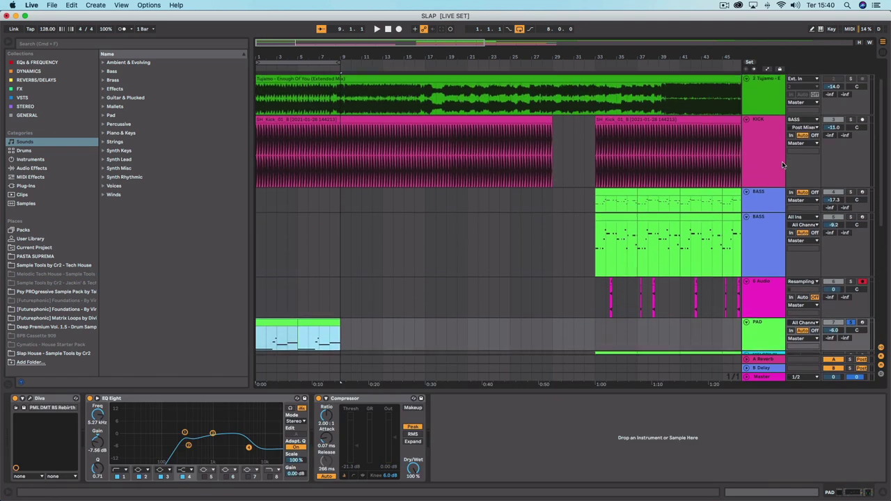
{"action": "left_click", "coordinate": [849, 126]}
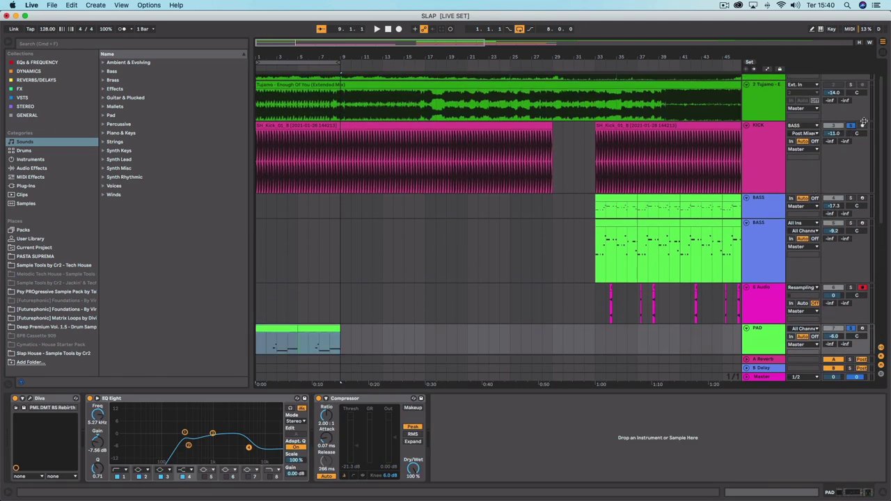
{"action": "left_click", "coordinate": [851, 126]}
{"action": "left_click", "coordinate": [850, 126]}
{"action": "scroll", "coordinate": [802, 214], "scroll_direction": "down", "scroll_amount": 5}
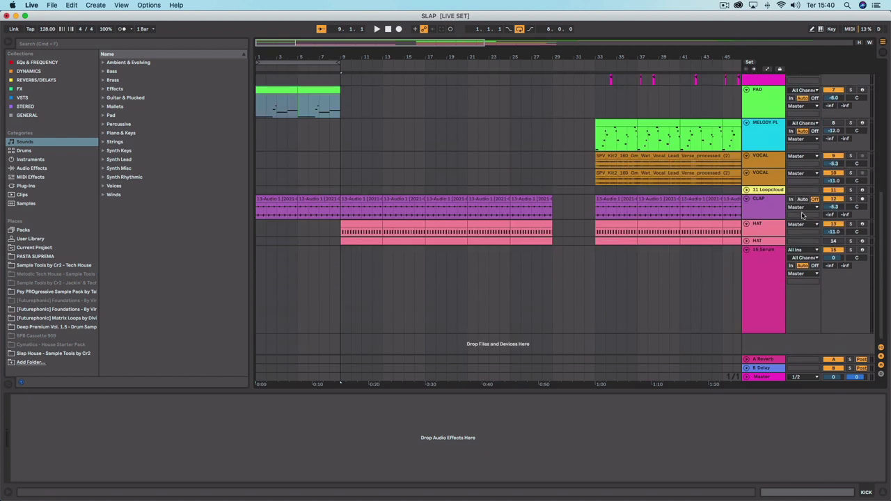
- Play the intro from bar 1 to hear PAD and CLAP together, selecting the first CLAP clips
{"action": "left_click", "coordinate": [286, 199]}
{"action": "left_click", "coordinate": [322, 200]}
{"action": "key", "text": "space"}
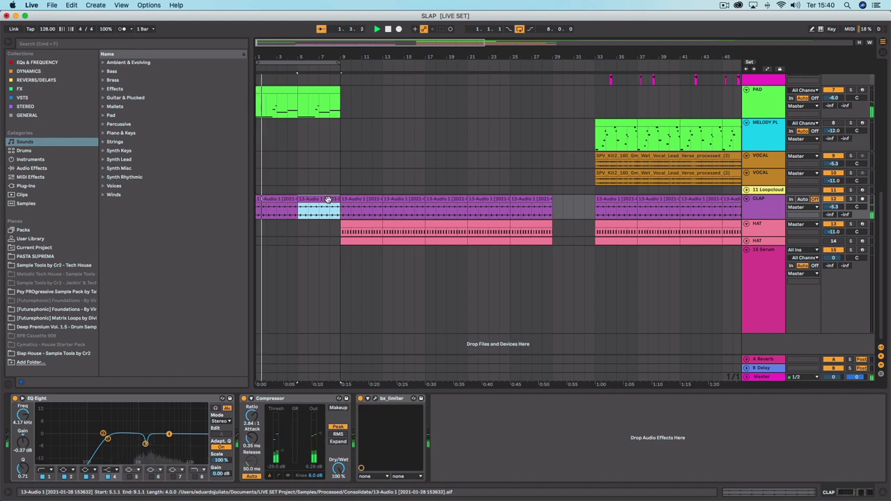
{"action": "left_click", "coordinate": [272, 199]}
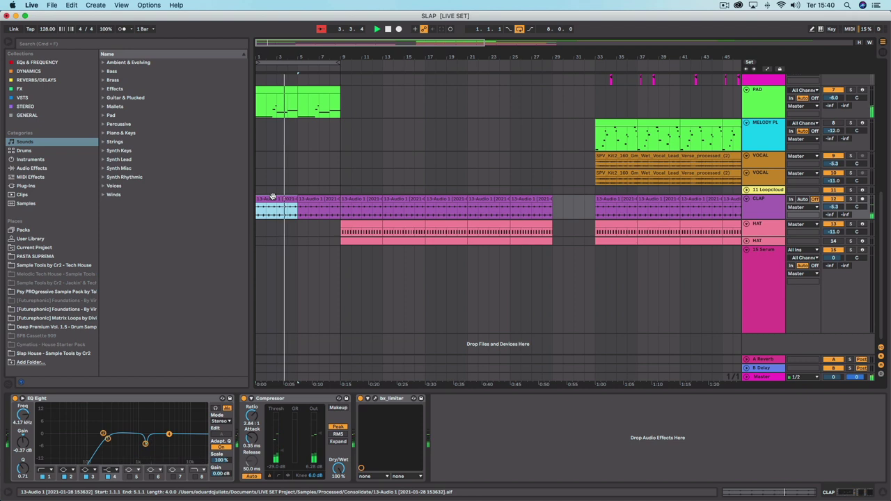
- Browse to the Drum Hits presets and insert a new MIDI track directly below the CLAP track
{"action": "left_click", "coordinate": [759, 290]}
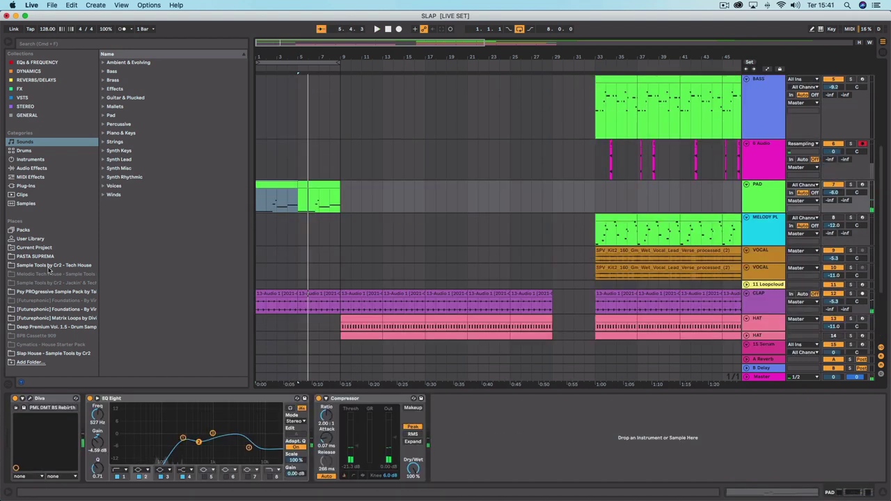
{"action": "left_click", "coordinate": [54, 265]}
{"action": "left_click", "coordinate": [103, 63]}
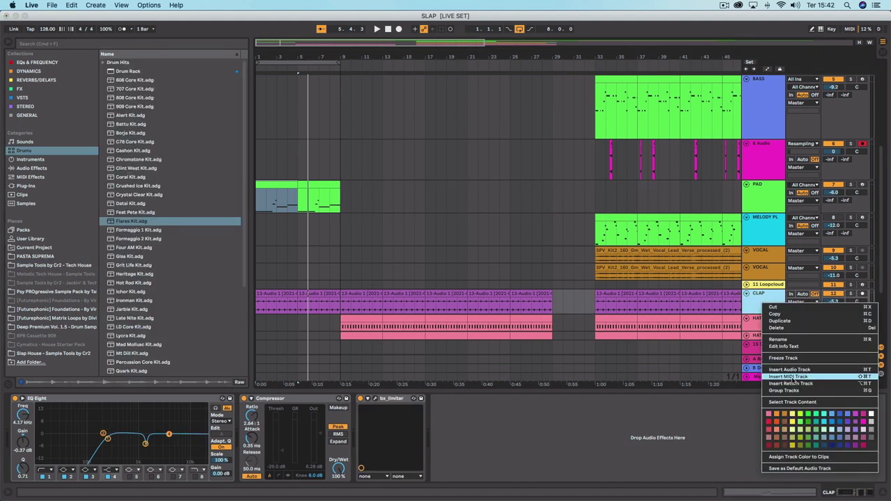
{"action": "left_click", "coordinate": [792, 377]}
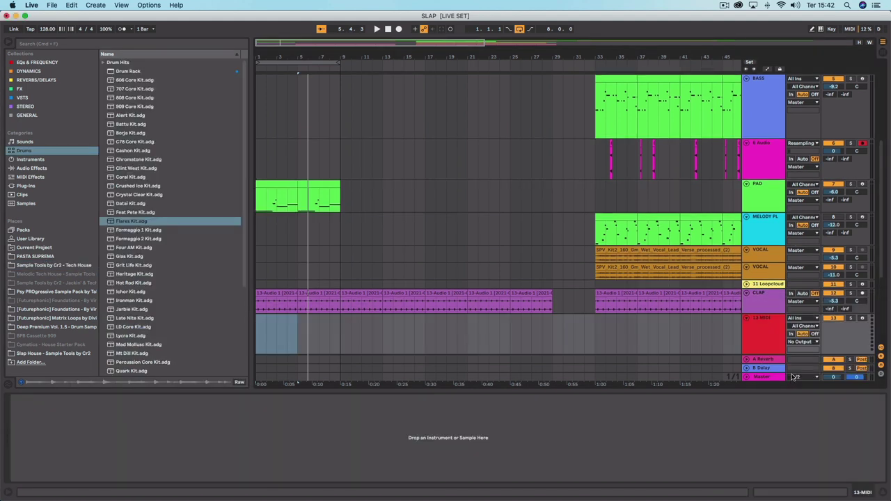
- Load the Formaggio 1 Kit drum preset onto the new MIDI track
{"action": "left_click", "coordinate": [146, 232]}
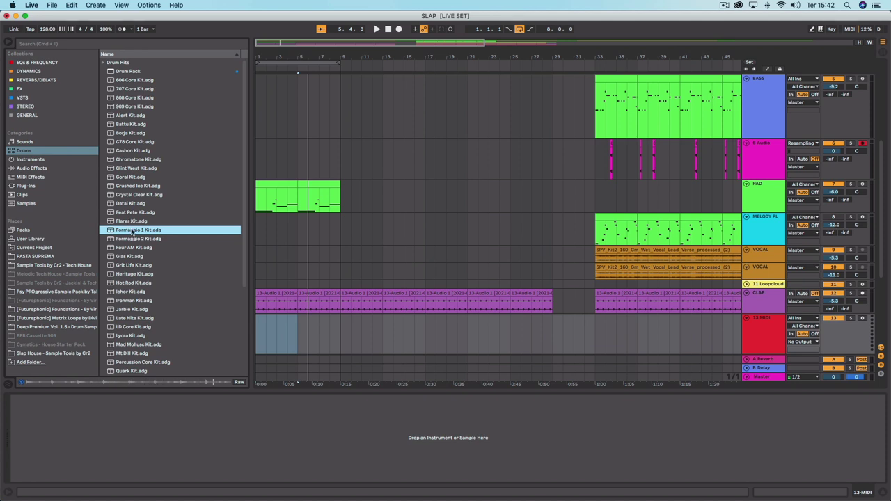
{"action": "left_click_drag", "start_coordinate": [135, 232], "coordinate": [251, 457]}
{"action": "left_click_drag", "start_coordinate": [245, 448], "coordinate": [244, 449]}
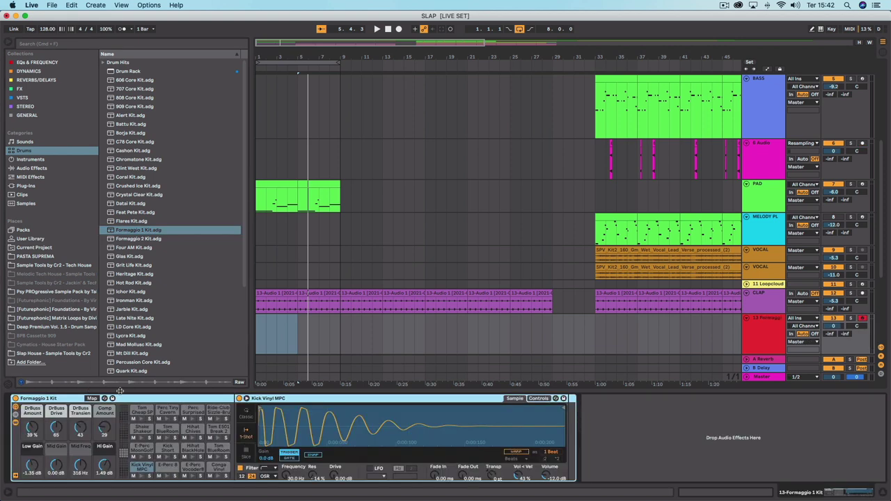
- Insert an empty four-bar MIDI clip at bar 1 on the Formaggio kit track and briefly play the arrangement
{"action": "right_click", "coordinate": [262, 327]}
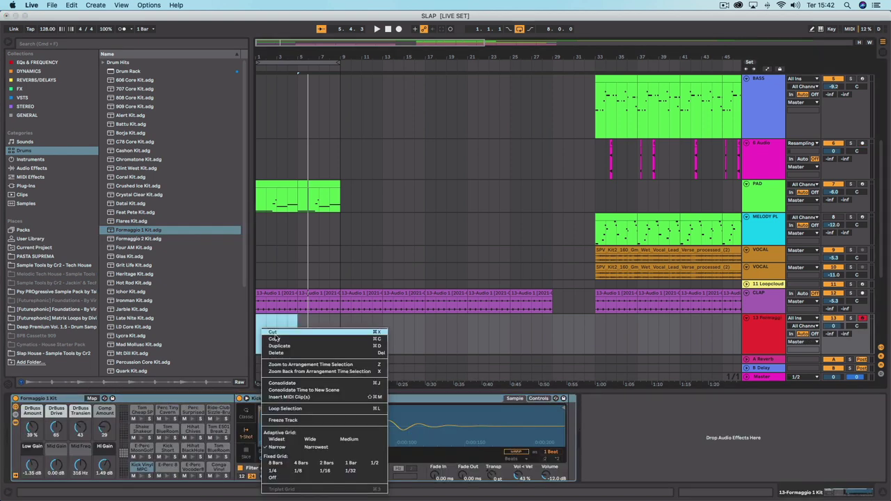
{"action": "left_click", "coordinate": [288, 396]}
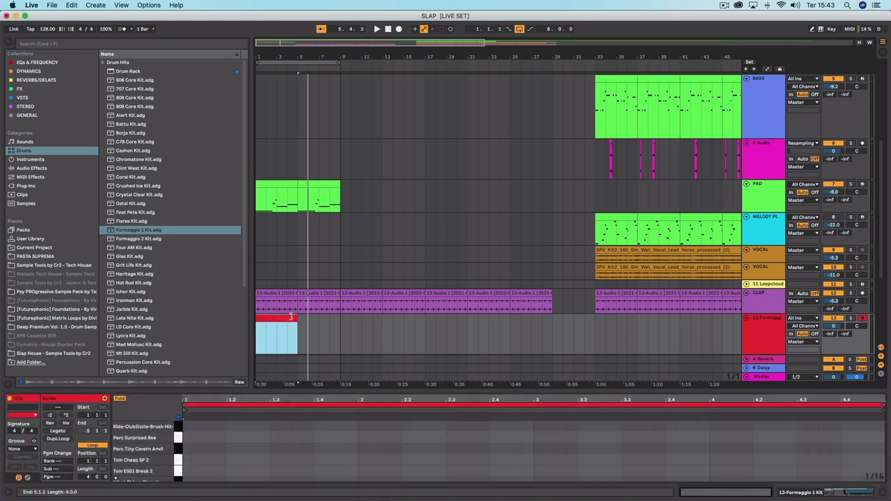
{"action": "key", "text": "space"}
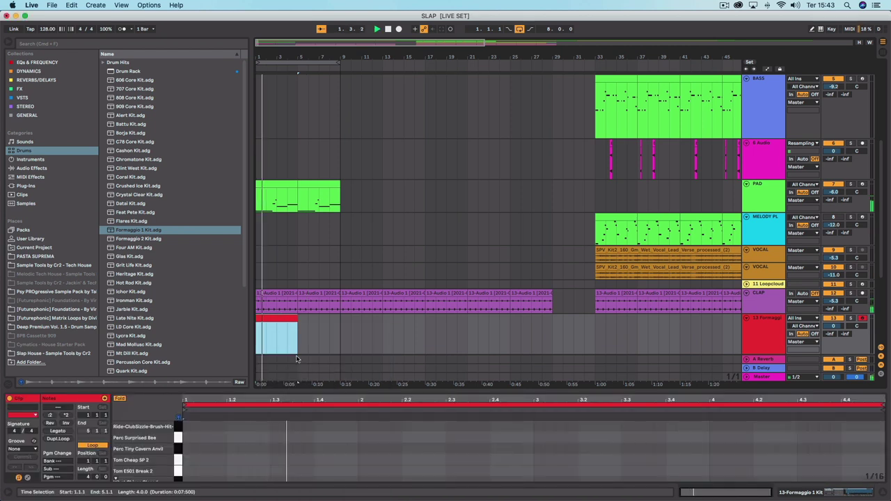
{"action": "key", "text": "space"}
- Enlarge the note editor, add a 1/16 note at the clip's start, place it on E-Perc MoonGolfRingShift, and audition it
{"action": "left_click_drag", "start_coordinate": [309, 389], "coordinate": [309, 211]}
{"action": "double_click", "coordinate": [190, 351]}
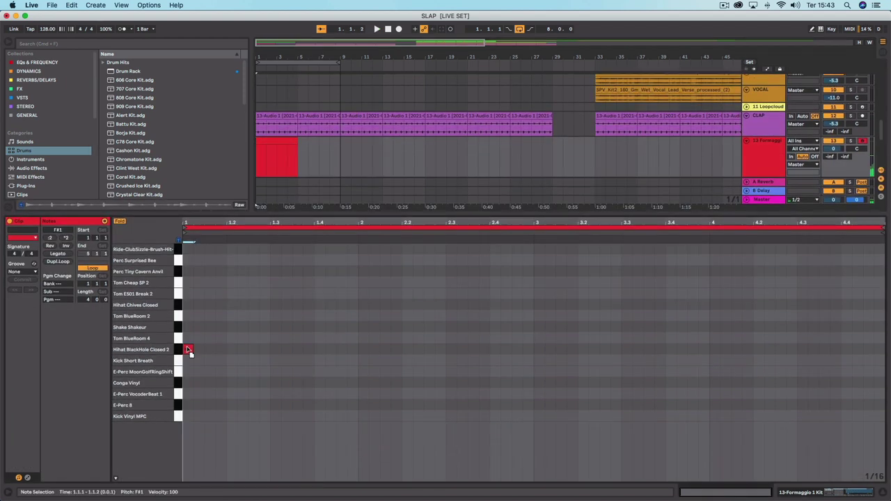
{"action": "left_click_drag", "start_coordinate": [189, 352], "coordinate": [186, 364]}
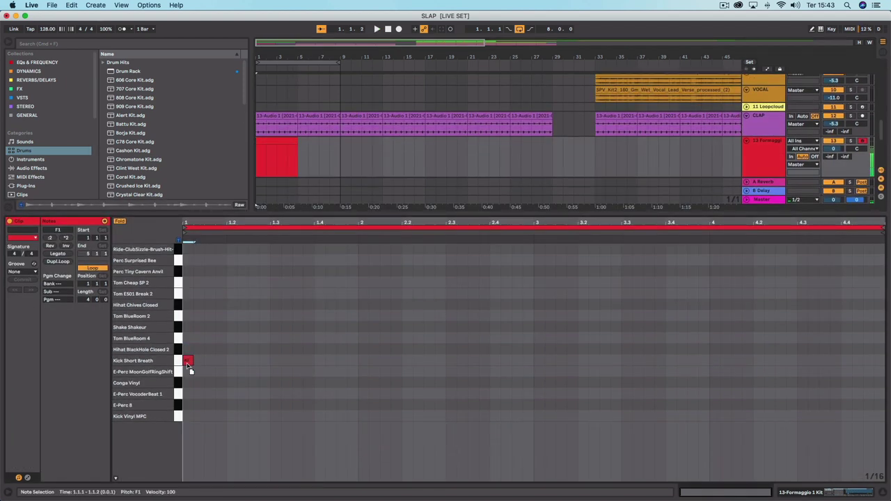
{"action": "key", "text": "space"}
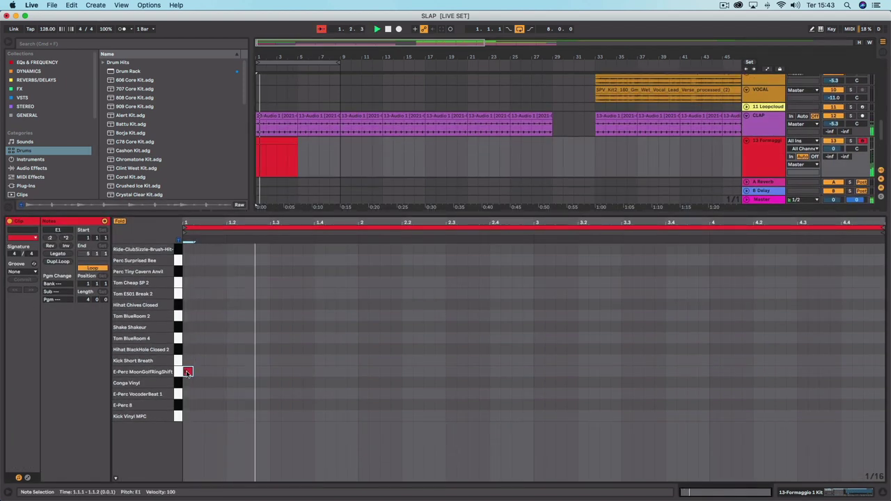
{"action": "key", "text": "space"}
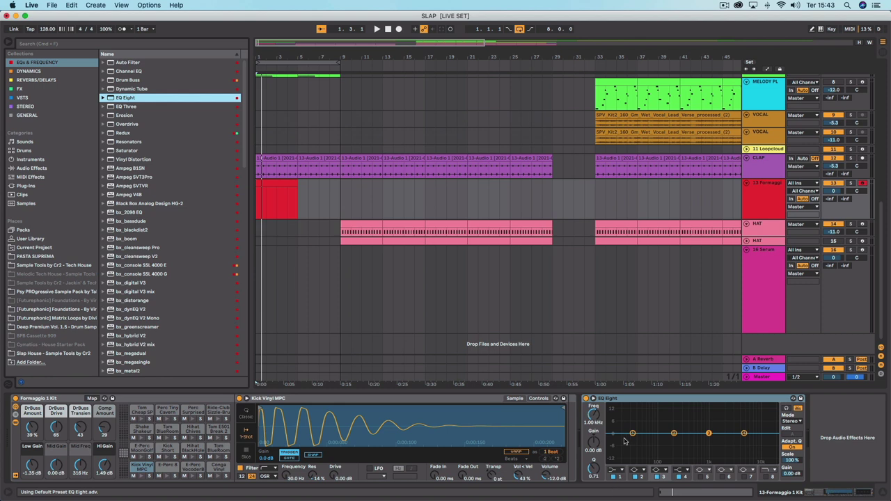
- Set EQ Eight's band 1 on the kit track to a low-cut filter at about 1.41 kHz while auditioning
{"action": "left_click", "coordinate": [615, 472]}
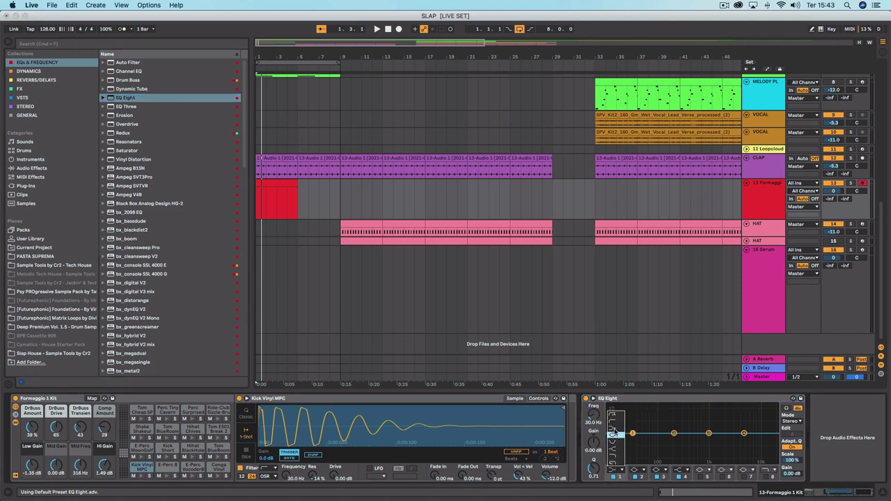
{"action": "left_click", "coordinate": [613, 425]}
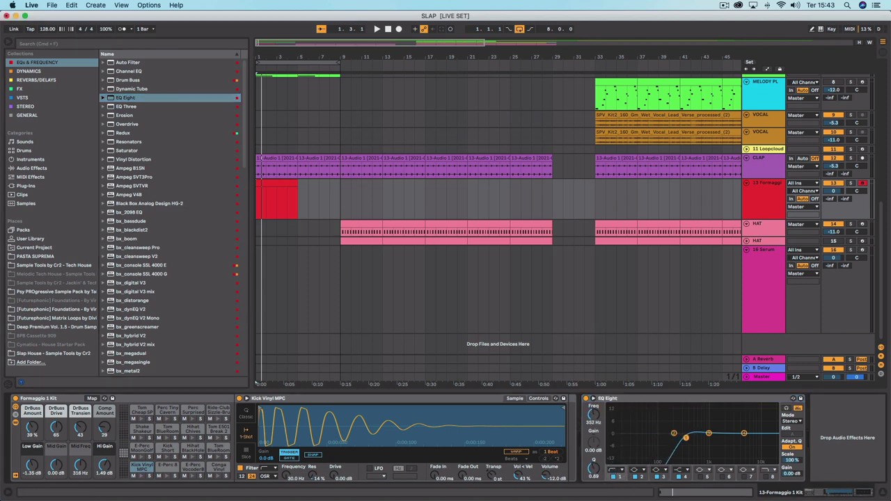
{"action": "left_click_drag", "start_coordinate": [685, 437], "coordinate": [692, 440]}
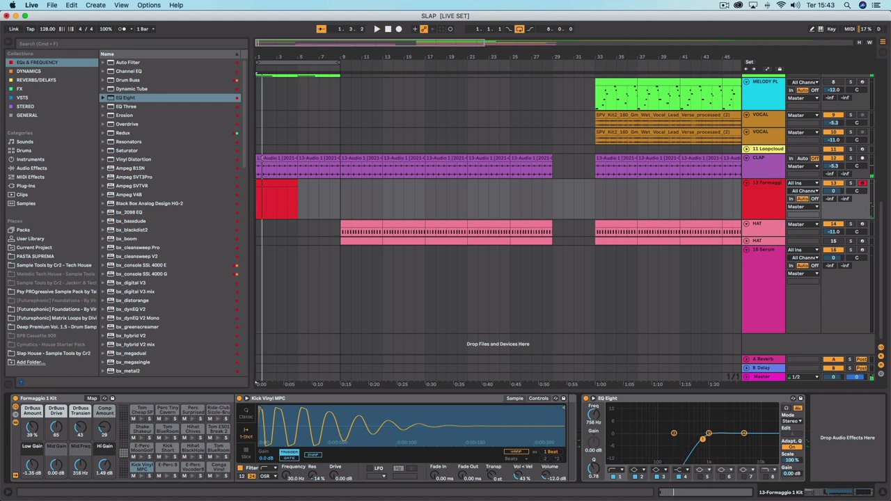
{"action": "key", "text": "space"}
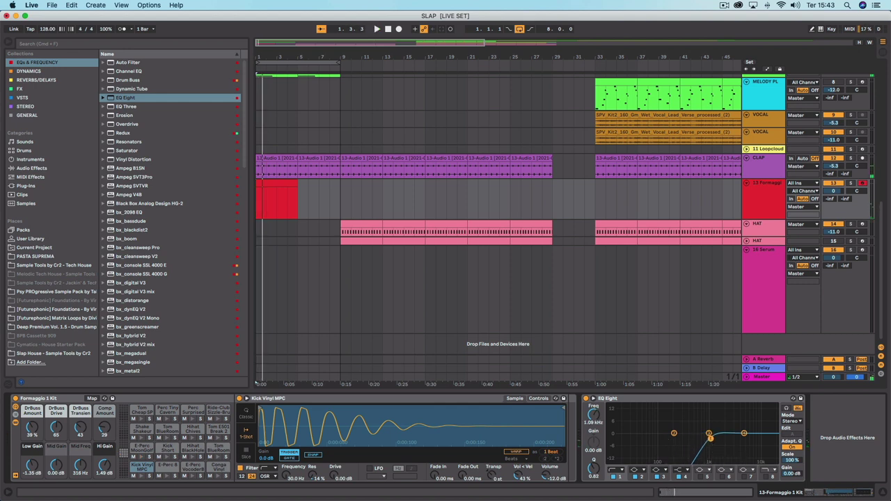
{"action": "left_click_drag", "start_coordinate": [710, 438], "coordinate": [715, 439]}
- Add a Delay after EQ Eight and set its filter to about 1.29 kHz with a width of about 2.51
{"action": "left_click", "coordinate": [42, 80]}
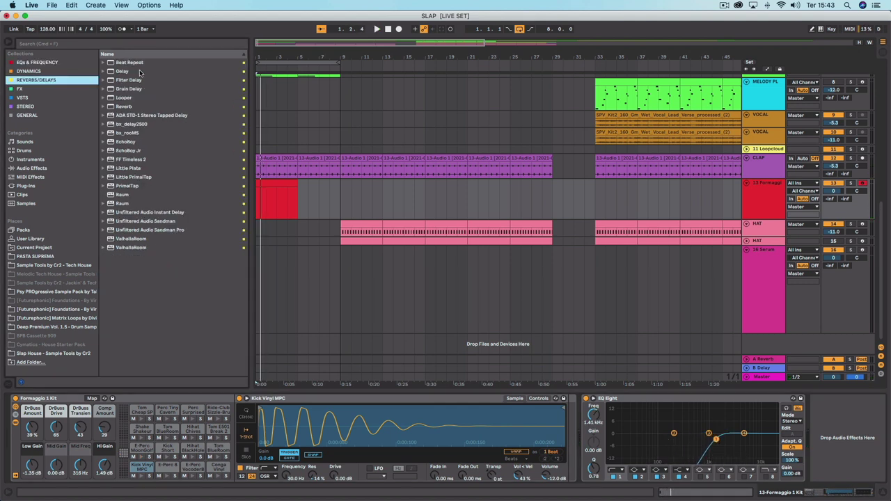
{"action": "double_click", "coordinate": [132, 72]}
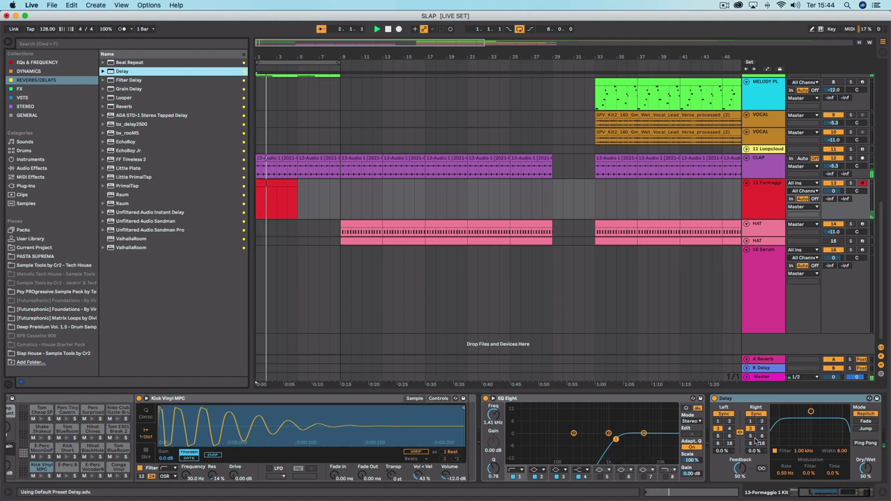
{"action": "left_click_drag", "start_coordinate": [810, 412], "coordinate": [811, 416]}
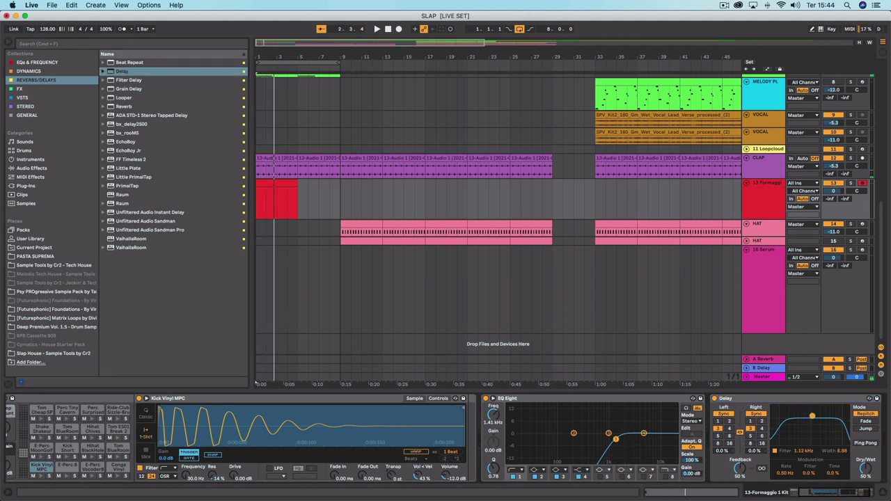
{"action": "key", "text": "space"}
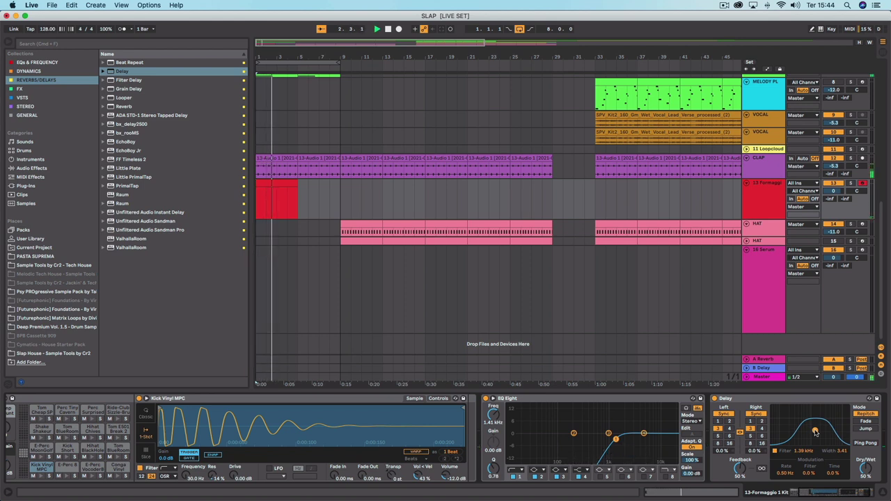
{"action": "left_click_drag", "start_coordinate": [815, 431], "coordinate": [814, 434]}
- Add a Reverb after the Delay with Predelay at about 1.34 ms and Dry/Wet at 35%
{"action": "double_click", "coordinate": [140, 108]}
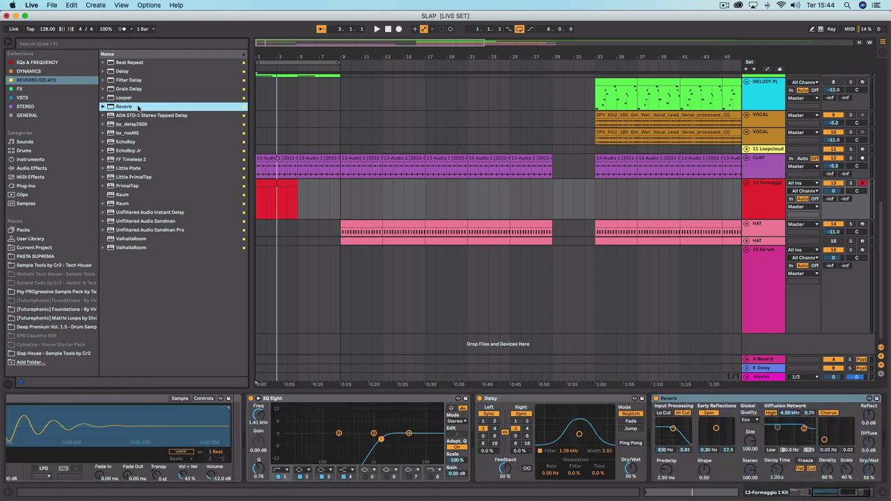
{"action": "key", "text": "space"}
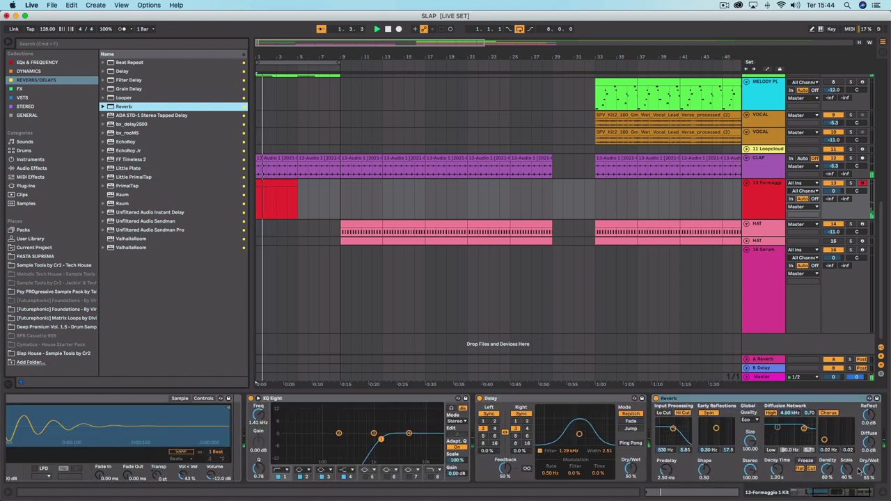
{"action": "left_click_drag", "start_coordinate": [864, 470], "coordinate": [863, 480]}
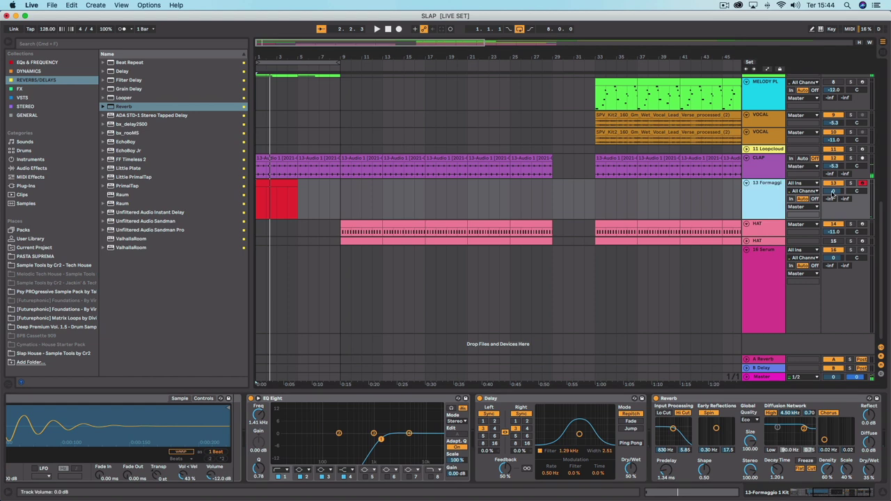
- Lower the kit track's volume to about -6.7 dB and move the clip's opening note to Tom Cheap SP 2
{"action": "left_click_drag", "start_coordinate": [834, 191], "coordinate": [833, 196]}
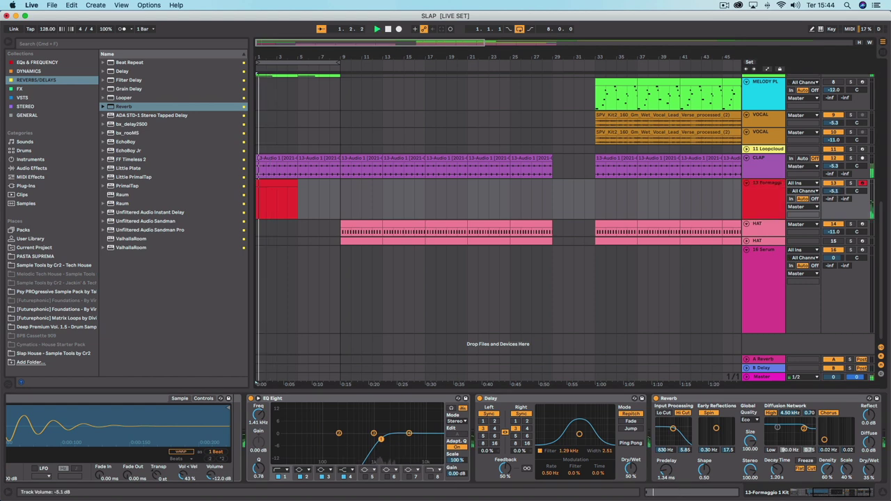
{"action": "double_click", "coordinate": [283, 193]}
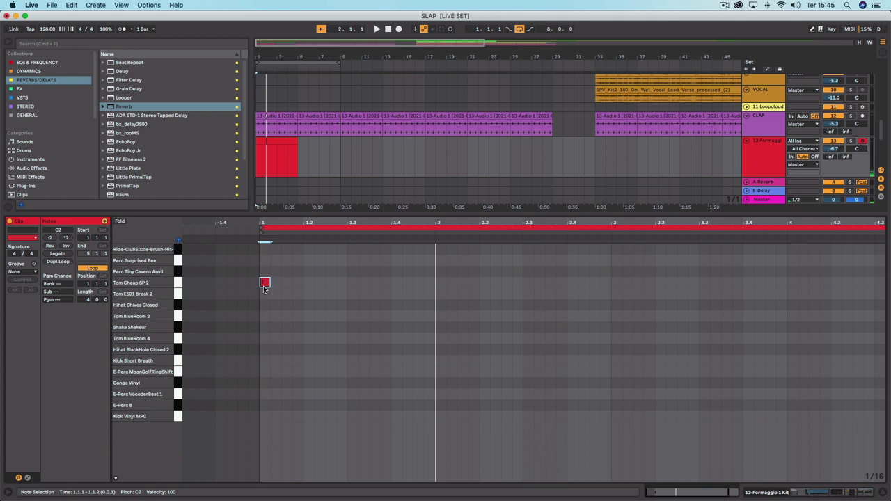
{"action": "key", "text": "shift+Tab"}
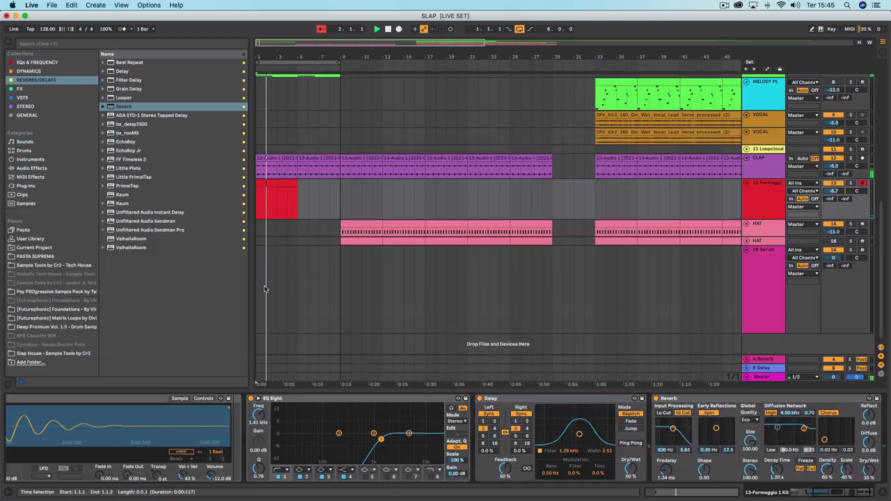
- Reshape EQ Eight with a lower low-cut frequency, band 4 at about 6.81 kHz, and a band 3 boost of about 7.07 dB at 1.60 kHz
{"action": "left_click_drag", "start_coordinate": [380, 441], "coordinate": [351, 439]}
{"action": "key", "text": "space"}
{"action": "mouse_move", "coordinate": [409, 434]}
{"action": "left_mouse_down"}
{"action": "mouse_move", "coordinate": [413, 415]}
{"action": "mouse_move", "coordinate": [415, 434]}
{"action": "left_mouse_up"}
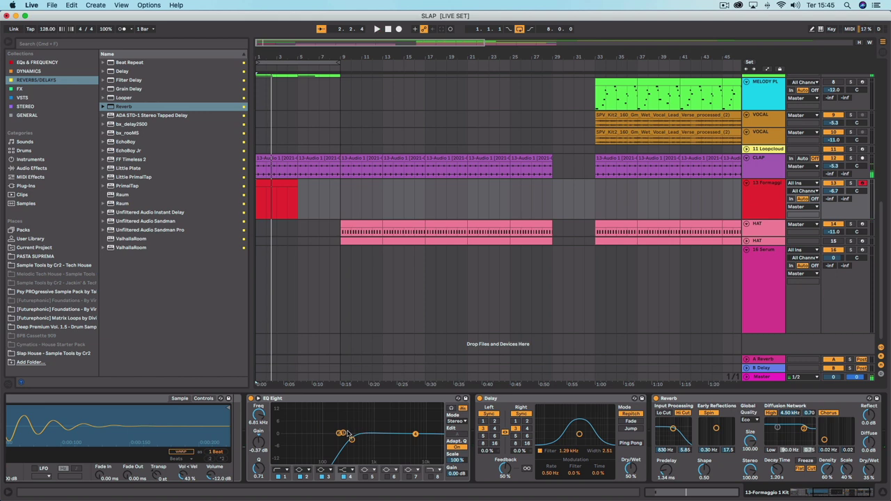
{"action": "left_click_drag", "start_coordinate": [347, 433], "coordinate": [366, 430]}
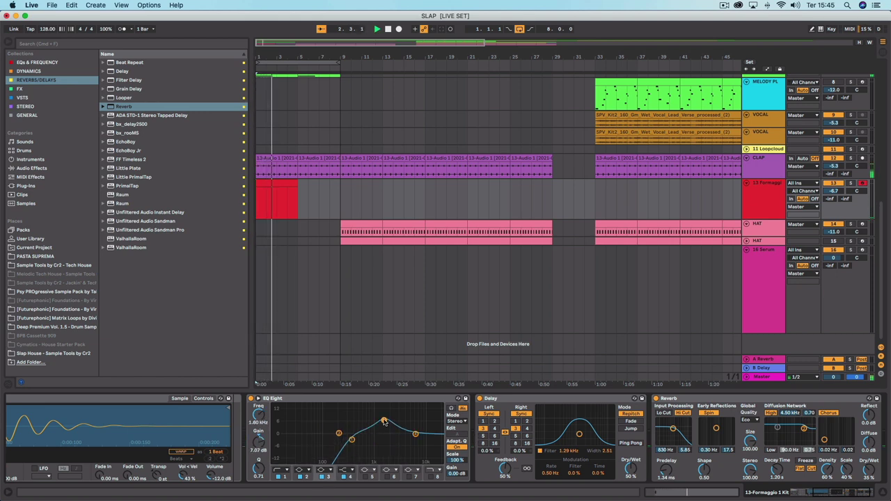
{"action": "left_click", "coordinate": [728, 406]}
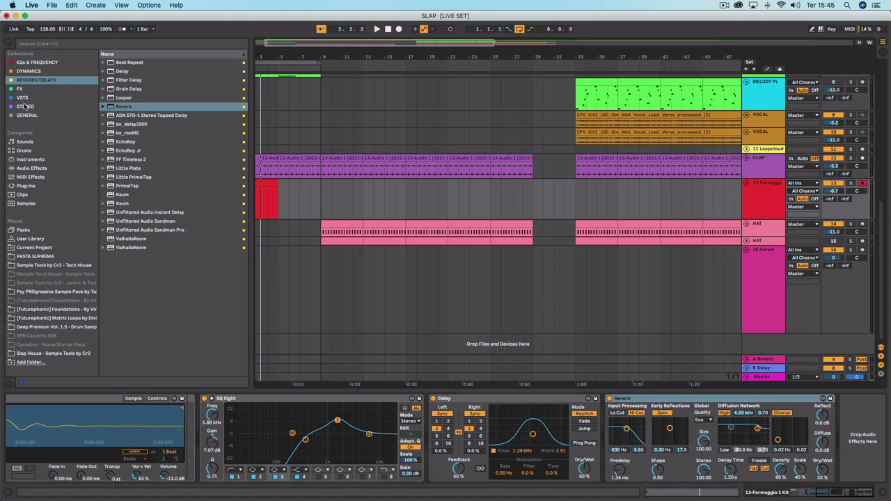
- Add a Compressor to the kit track and place it between the Delay and the Reverb
{"action": "left_click", "coordinate": [26, 69]}
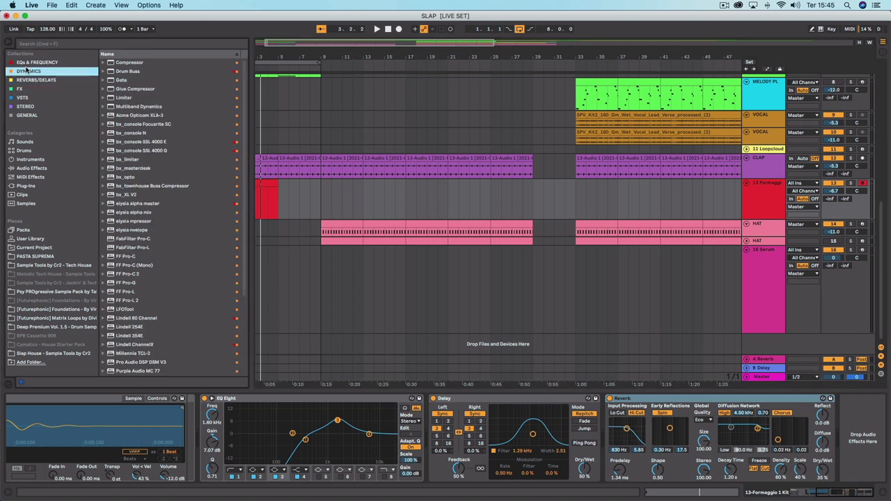
{"action": "double_click", "coordinate": [172, 63]}
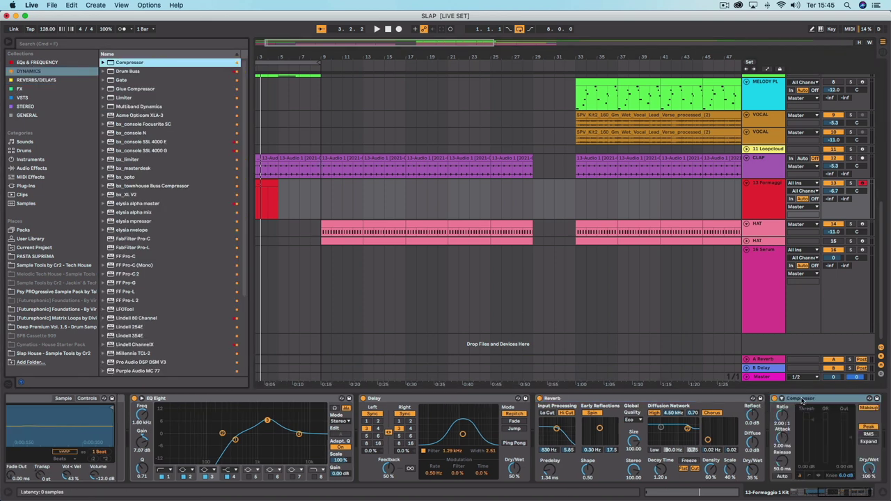
{"action": "left_click", "coordinate": [802, 401]}
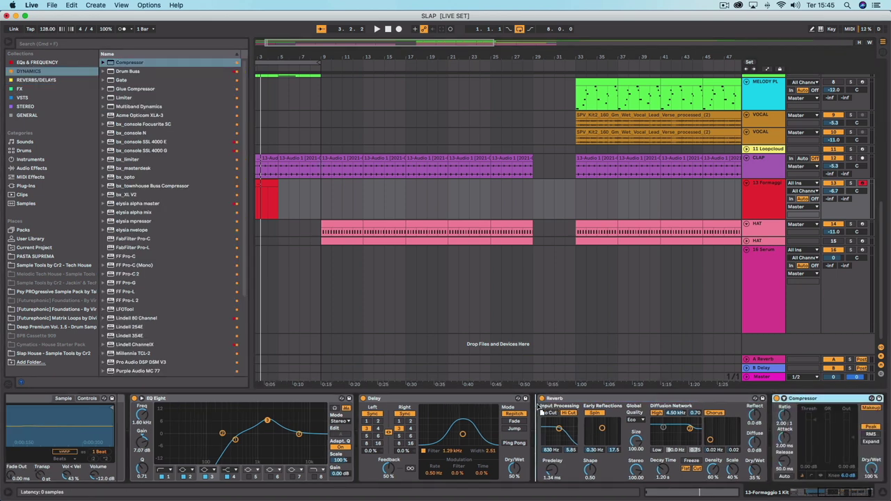
{"action": "left_click_drag", "start_coordinate": [569, 416], "coordinate": [649, 412]}
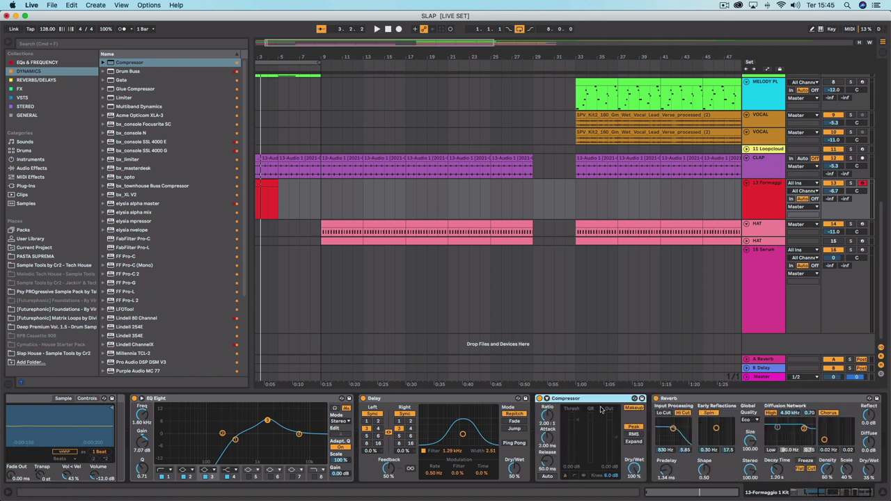
- Enable the Compressor's sidechain with KICK as the Post FX source and lower the threshold to about -16.0 dB
{"action": "left_click", "coordinate": [546, 399]}
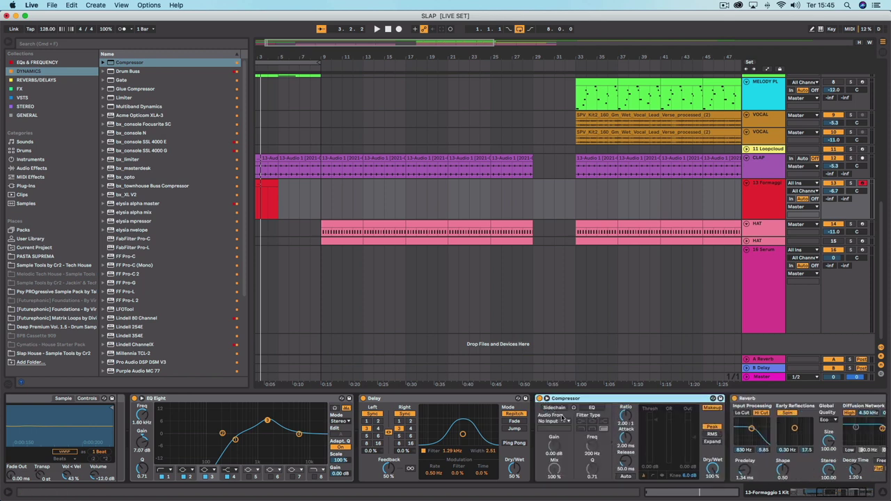
{"action": "left_click", "coordinate": [557, 407]}
{"action": "left_click", "coordinate": [561, 422]}
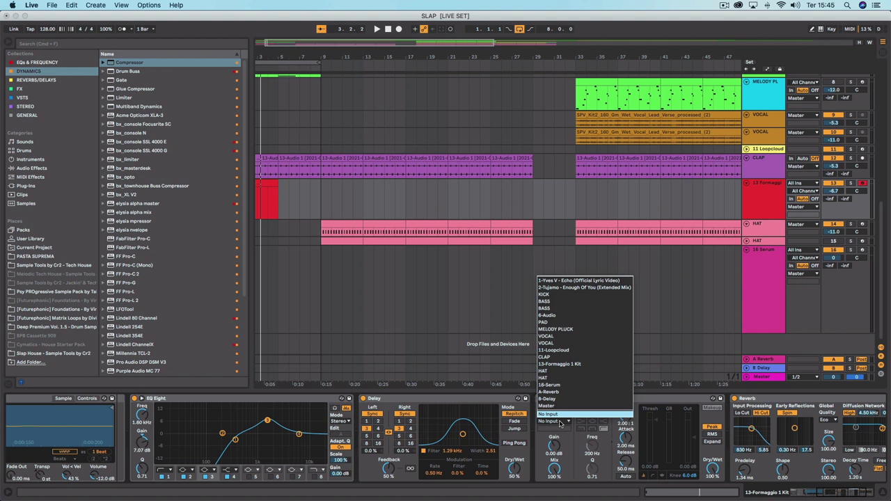
{"action": "left_click", "coordinate": [564, 302]}
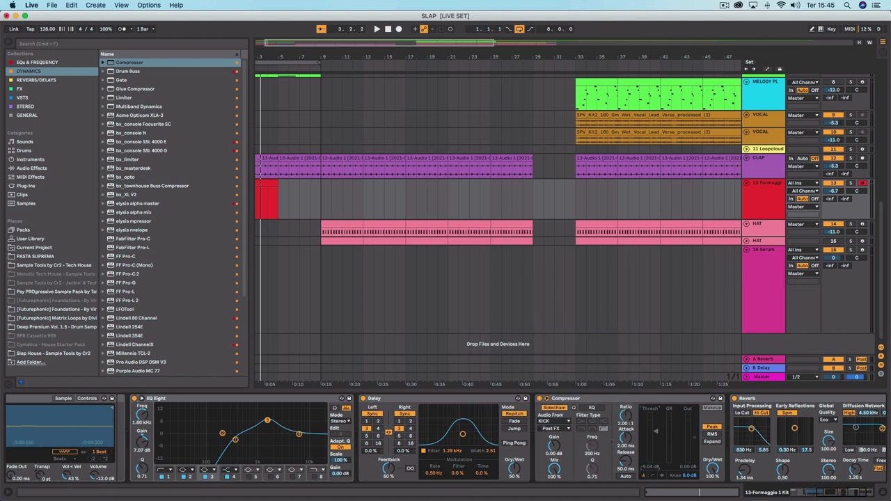
{"action": "key", "text": "space"}
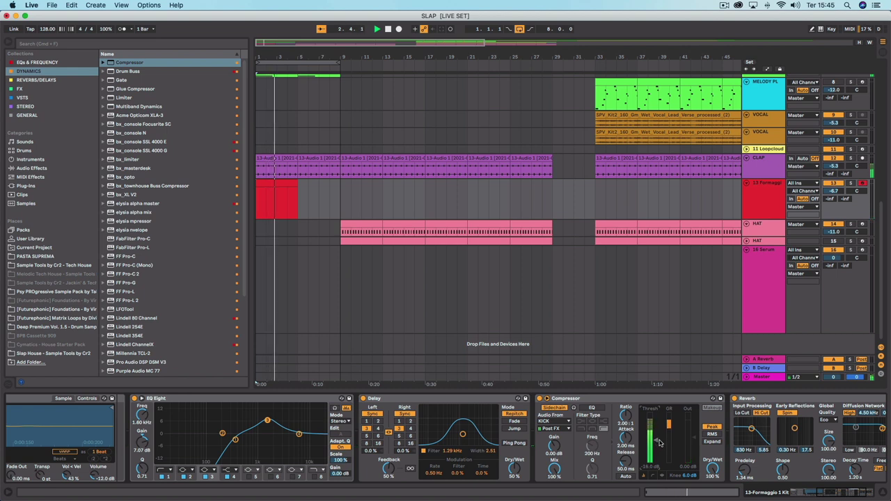
{"action": "key", "text": "space"}
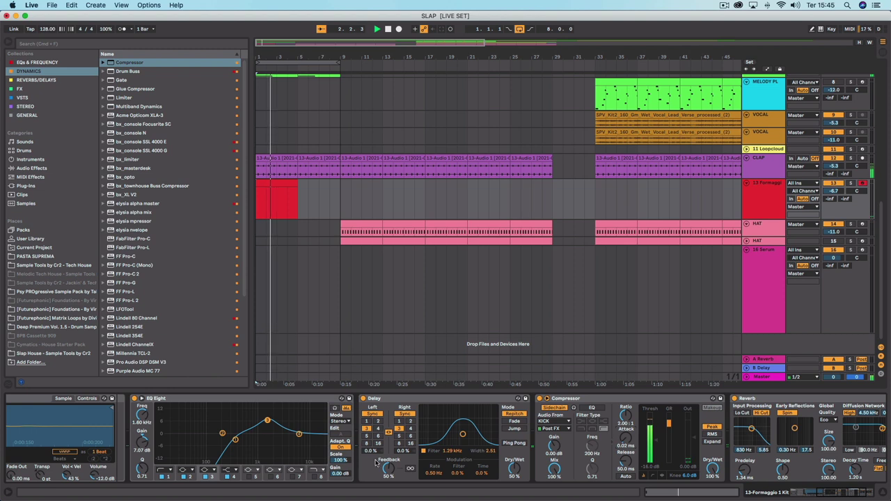
- Raise the Delay feedback to about 69% and soften EQ Eight's band 3 to about 2.36 dB at 1.78 kHz
{"action": "scroll", "coordinate": [401, 472], "scroll_direction": "left", "scroll_amount": 1}
{"action": "key", "text": "space"}
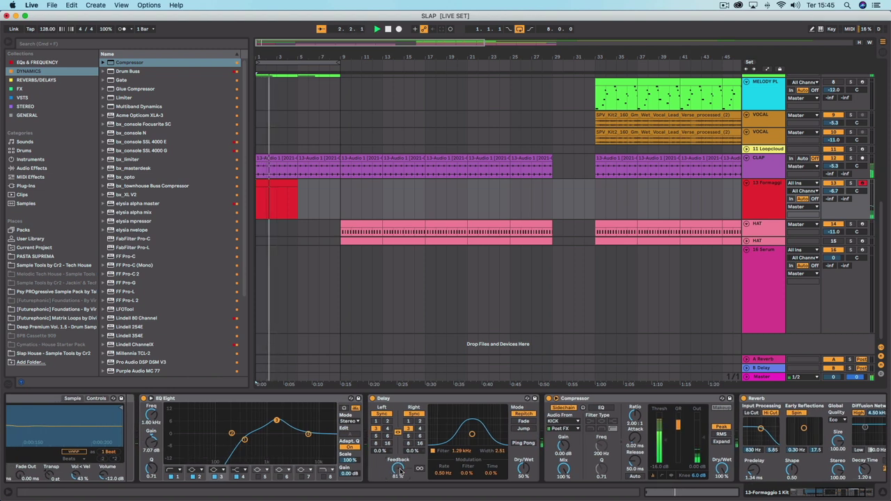
{"action": "scroll", "coordinate": [401, 472], "scroll_direction": "down", "scroll_amount": 3}
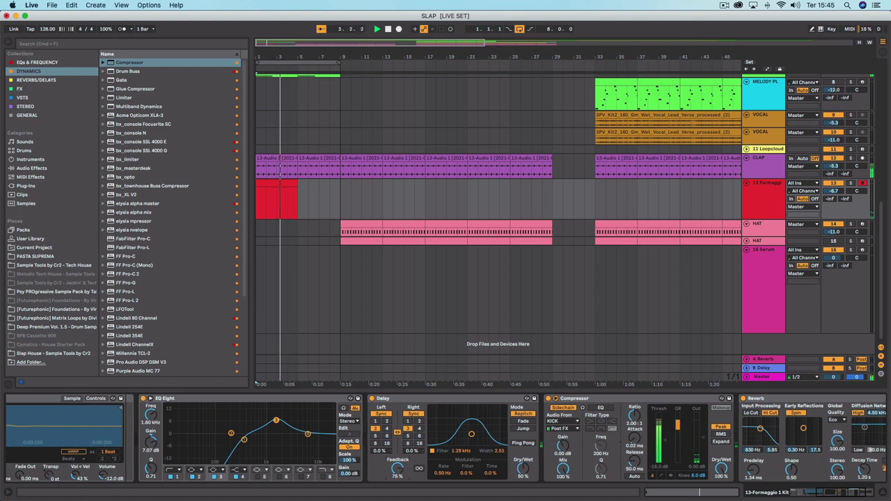
{"action": "scroll", "coordinate": [401, 472], "scroll_direction": "left", "scroll_amount": 1}
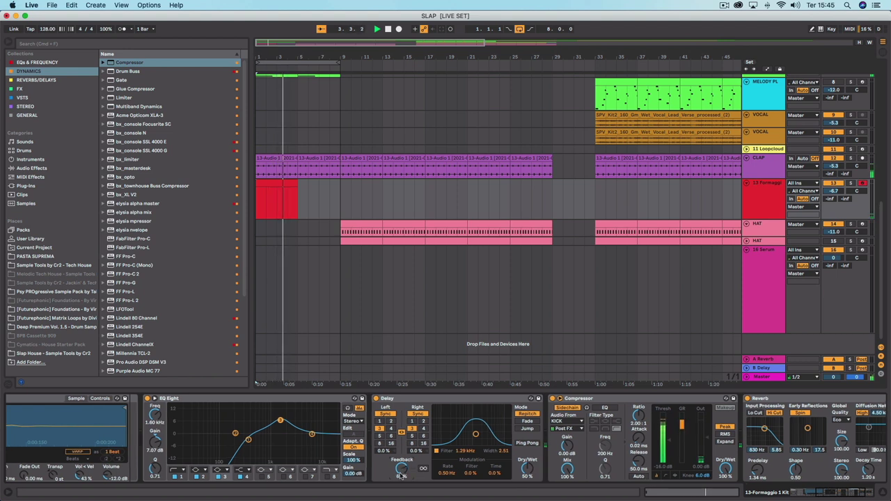
- Freeze the Formaggio kit track and flatten it to audio
{"action": "left_click", "coordinate": [268, 184]}
{"action": "right_click", "coordinate": [268, 184]}
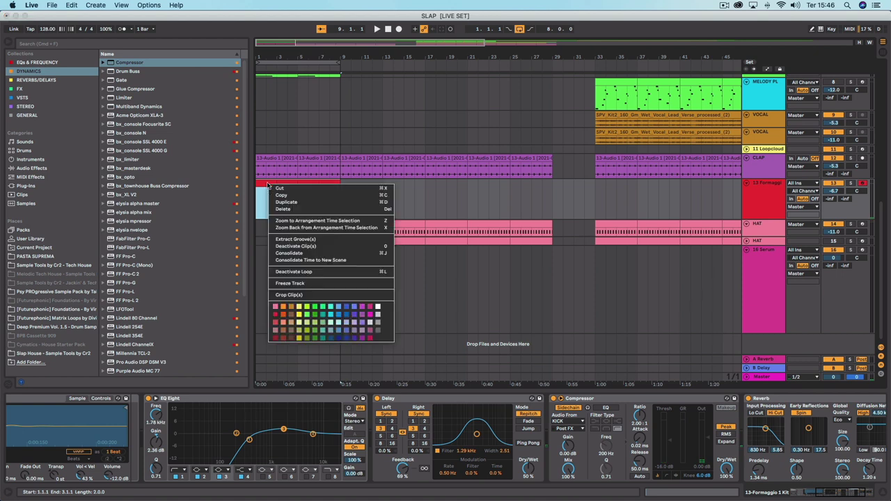
{"action": "left_click", "coordinate": [313, 283]}
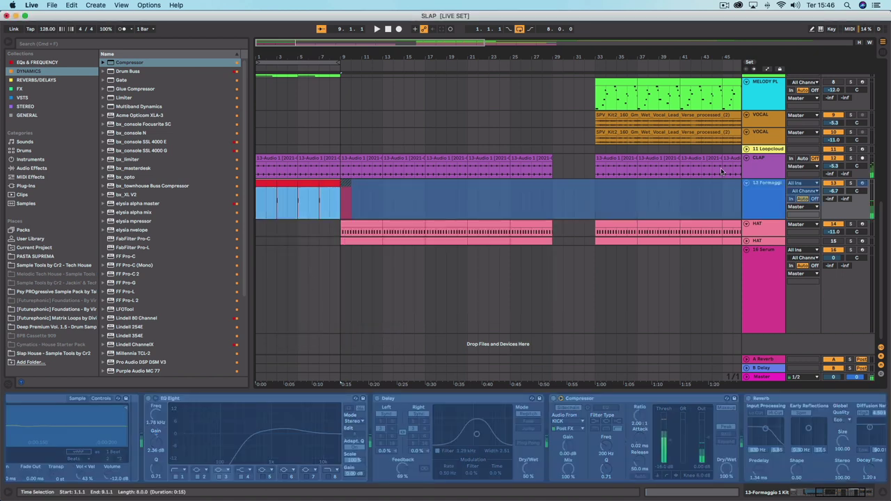
{"action": "right_click", "coordinate": [756, 186]}
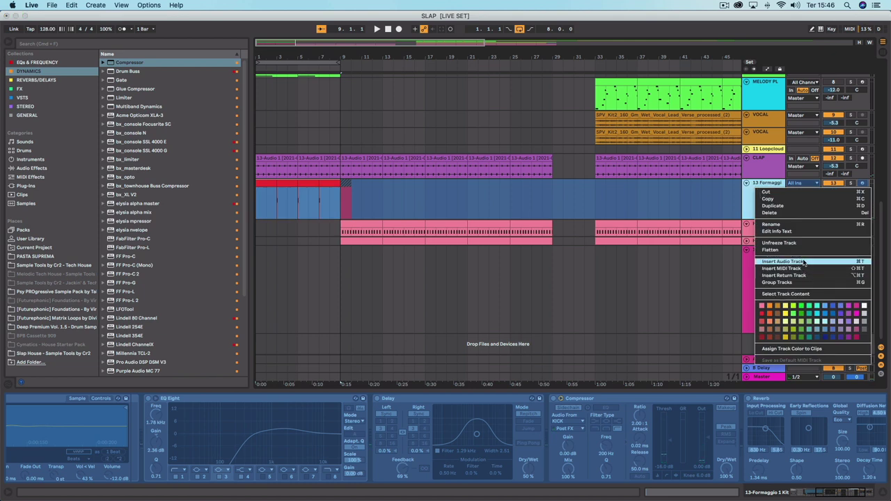
{"action": "left_click", "coordinate": [784, 250]}
- Play back the flattened audio, rename its track PERC and lower the track volume to about -8.1 dB
{"action": "key", "text": "space"}
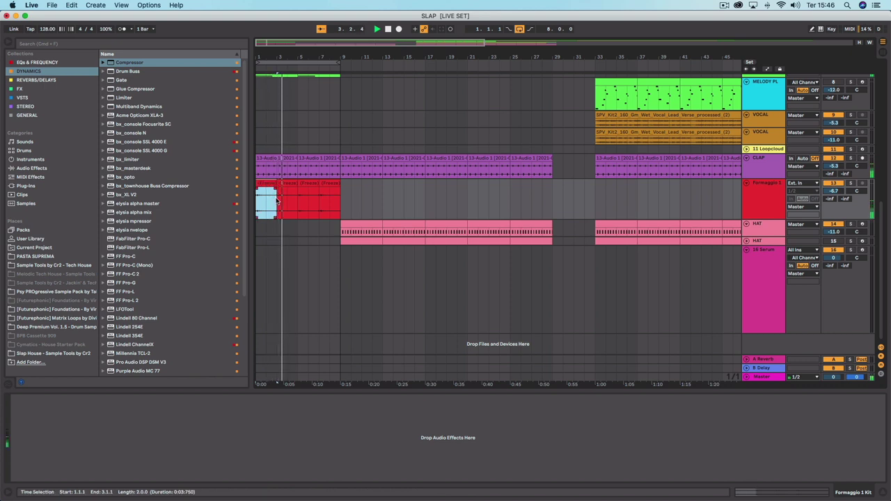
{"action": "left_click", "coordinate": [286, 184]}
{"action": "left_click", "coordinate": [775, 202]}
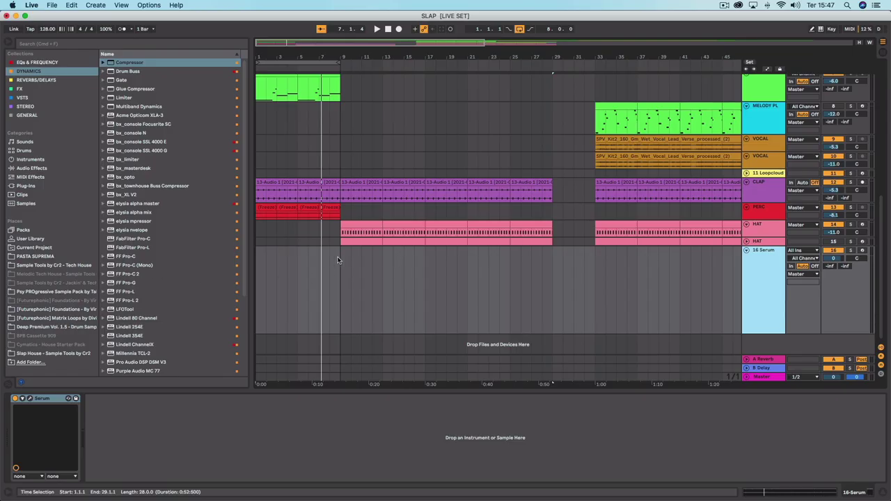
- Insert an empty MIDI clip over bars 1 to 8 of the Serum track
{"action": "left_click_drag", "start_coordinate": [338, 261], "coordinate": [218, 249]}
{"action": "right_click", "coordinate": [263, 260]}
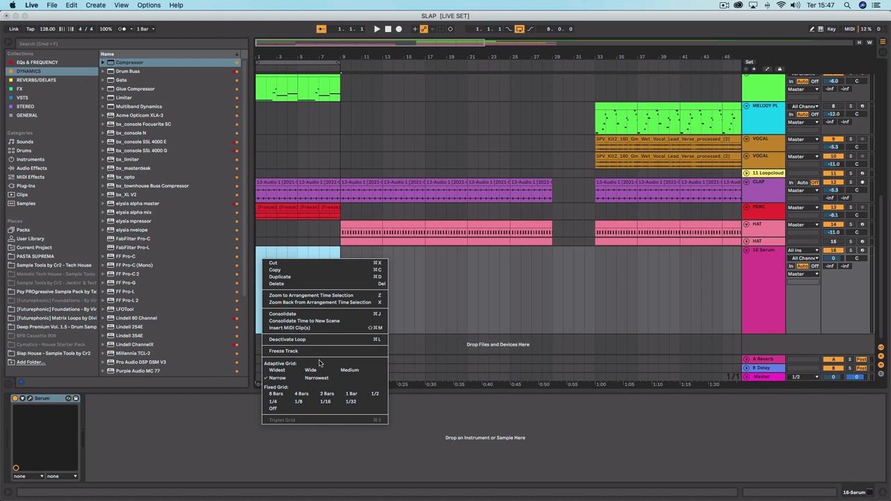
{"action": "left_click", "coordinate": [291, 328]}
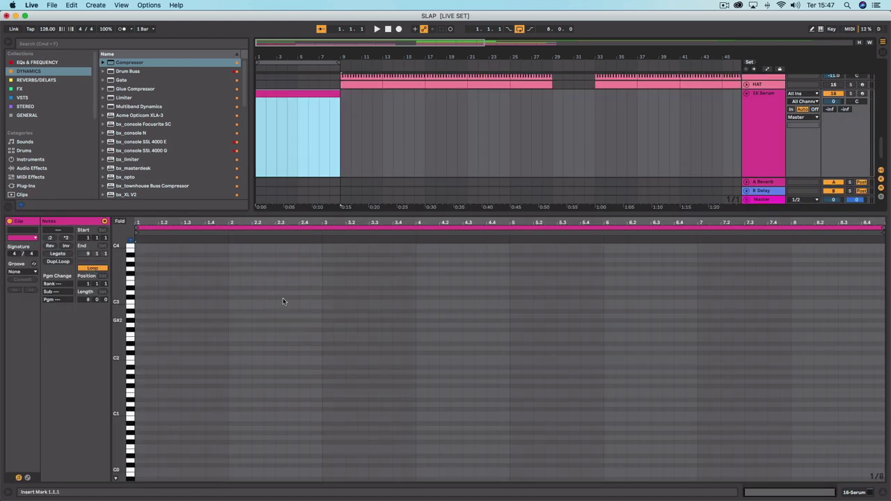
- Draw one sustained D#2 note across the full eight bars of the Serum clip
{"action": "double_click", "coordinate": [140, 344]}
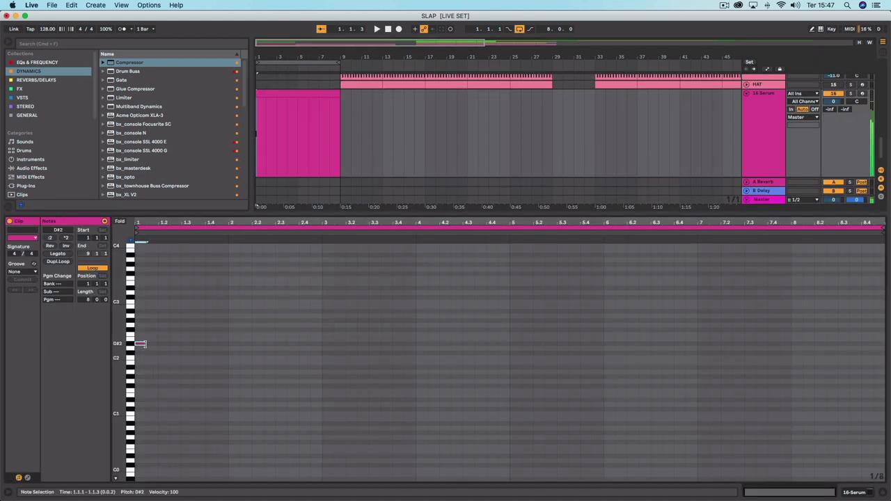
{"action": "left_click_drag", "start_coordinate": [140, 344], "coordinate": [886, 355]}
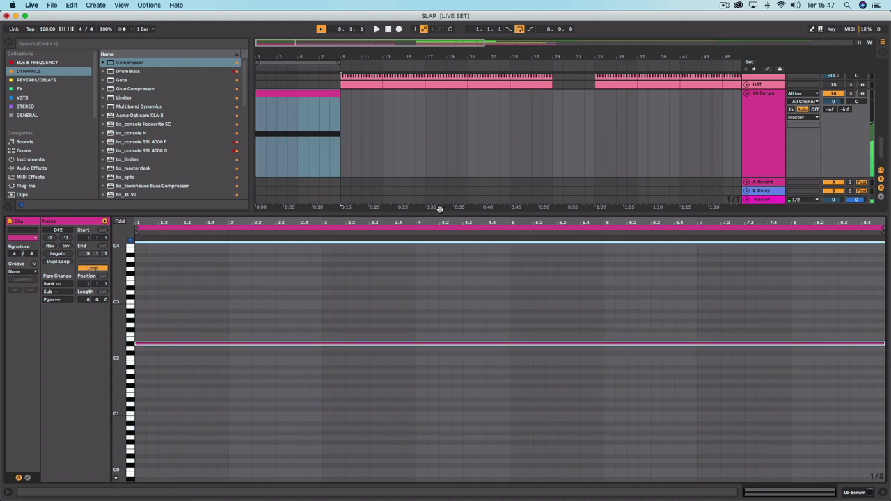
{"action": "left_click_drag", "start_coordinate": [439, 211], "coordinate": [437, 481]}
{"action": "left_click", "coordinate": [289, 344]}
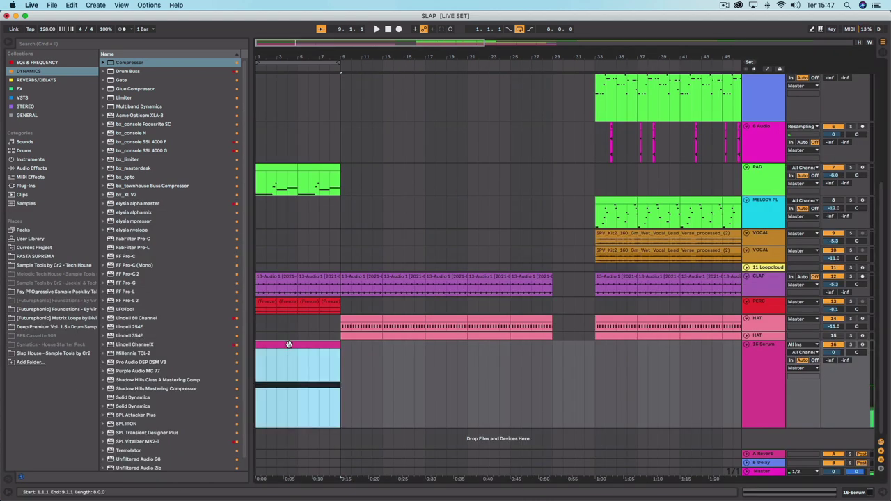
- Open the Serum plug-in on track 16 and reset its patch with Init Preset
{"action": "key", "text": "shift+Tab"}
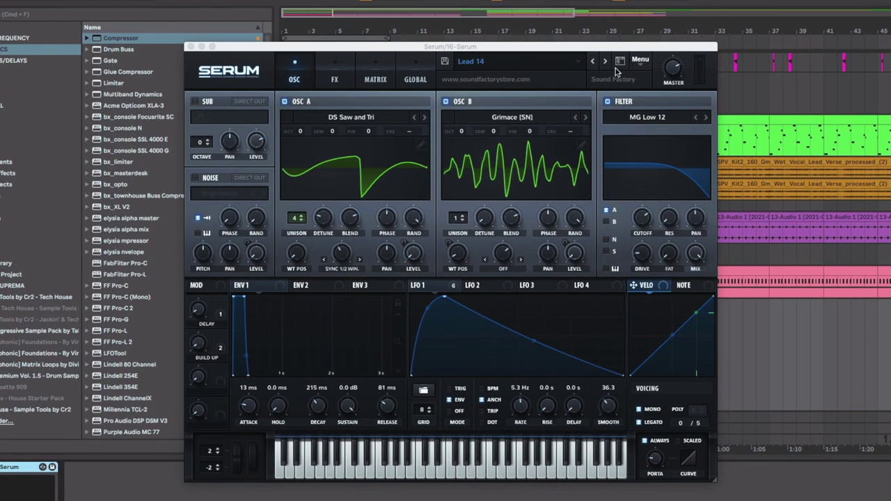
{"action": "left_click", "coordinate": [582, 62]}
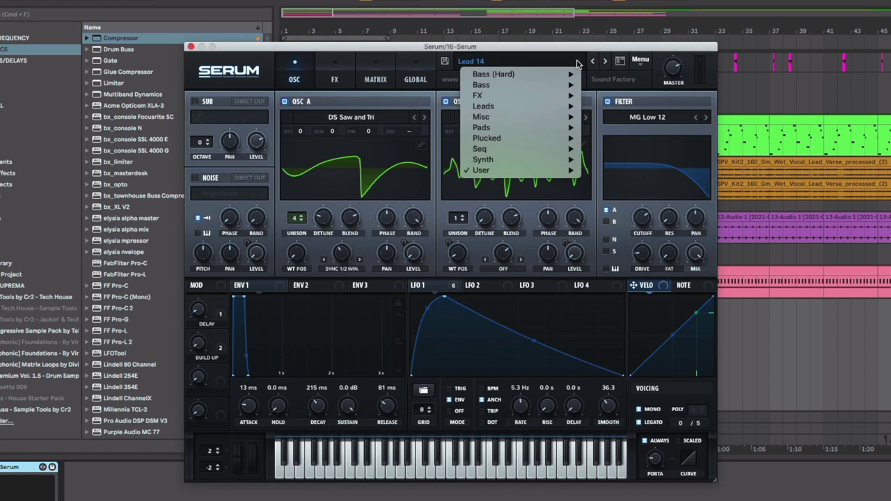
{"action": "left_click", "coordinate": [641, 61]}
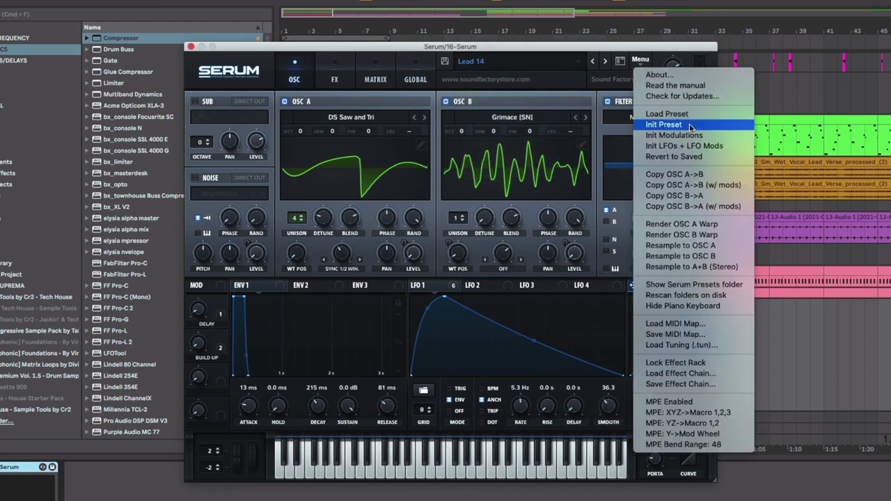
{"action": "left_click", "coordinate": [693, 125]}
- Replace oscillator A with the BrightWhite analog noise as the sound source, routed through the MG Low 12 filter
{"action": "left_click", "coordinate": [284, 102]}
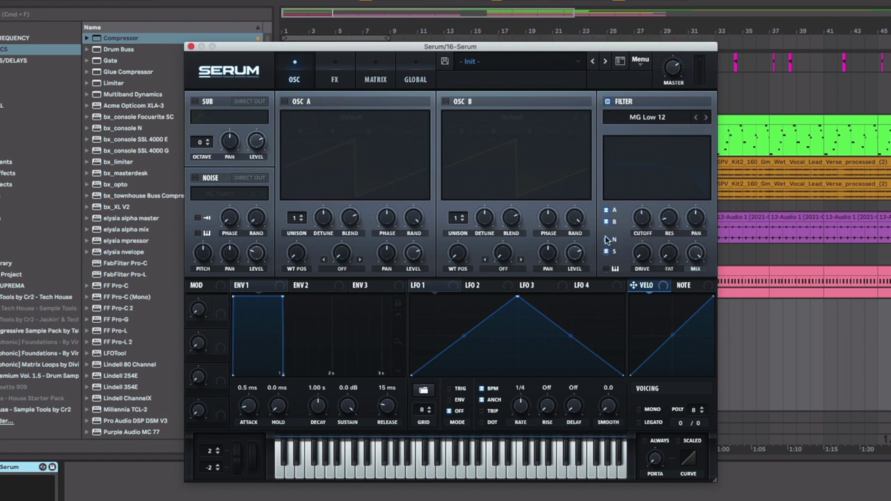
{"action": "left_click", "coordinate": [196, 178]}
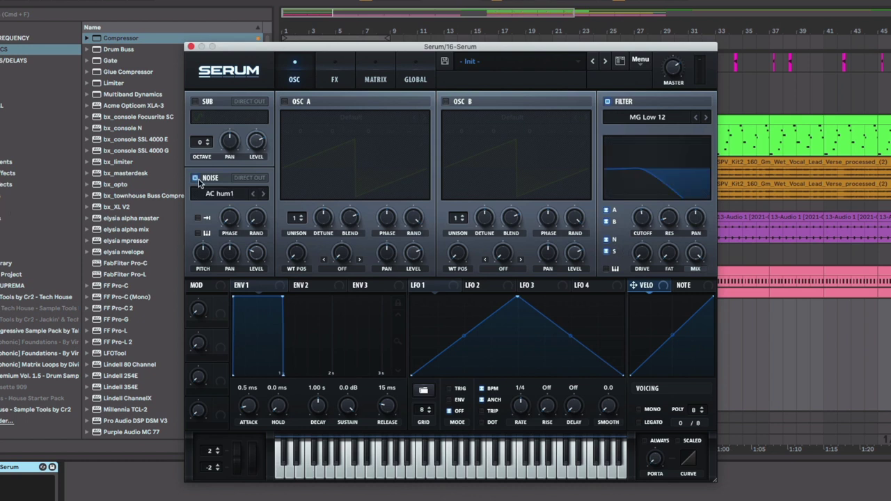
{"action": "left_click", "coordinate": [234, 198]}
{"action": "mouse_move", "coordinate": [236, 209]}
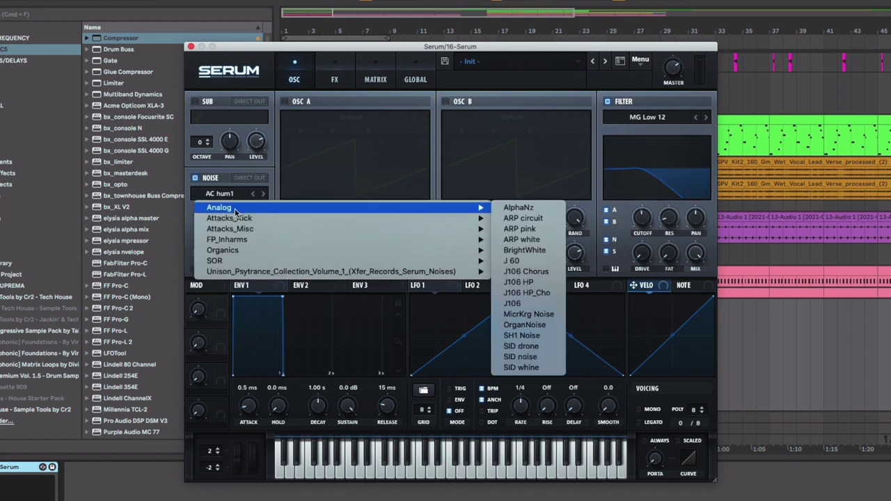
{"action": "left_click", "coordinate": [544, 249]}
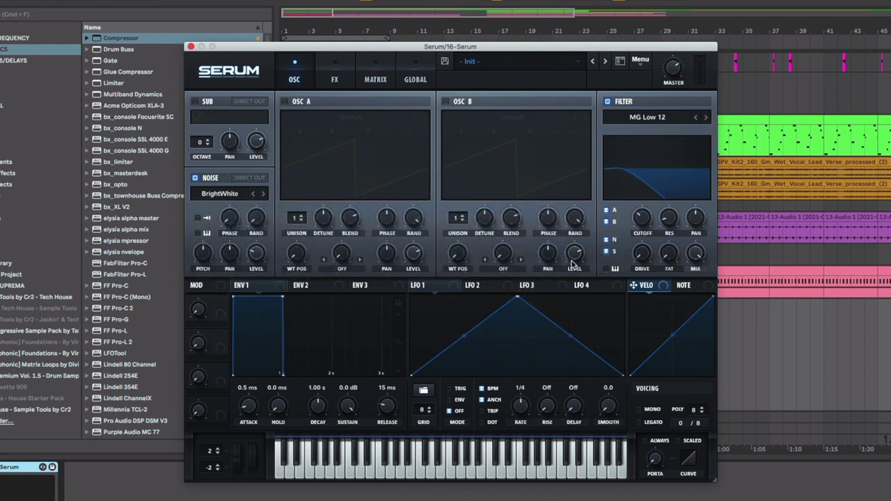
- Shape LFO 1 as a descending ramp with an 8 bar rate and assign it to the filter cutoff
{"action": "left_click_drag", "start_coordinate": [518, 298], "coordinate": [303, 257]}
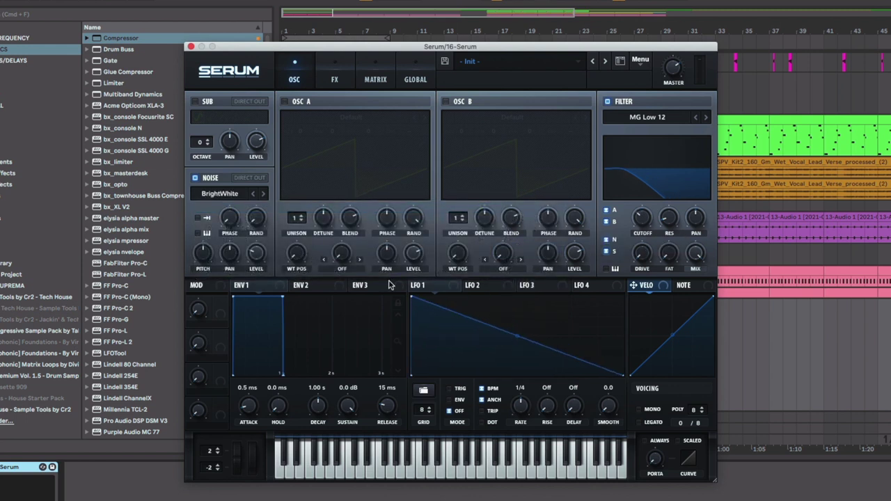
{"action": "left_click_drag", "start_coordinate": [411, 291], "coordinate": [638, 233]}
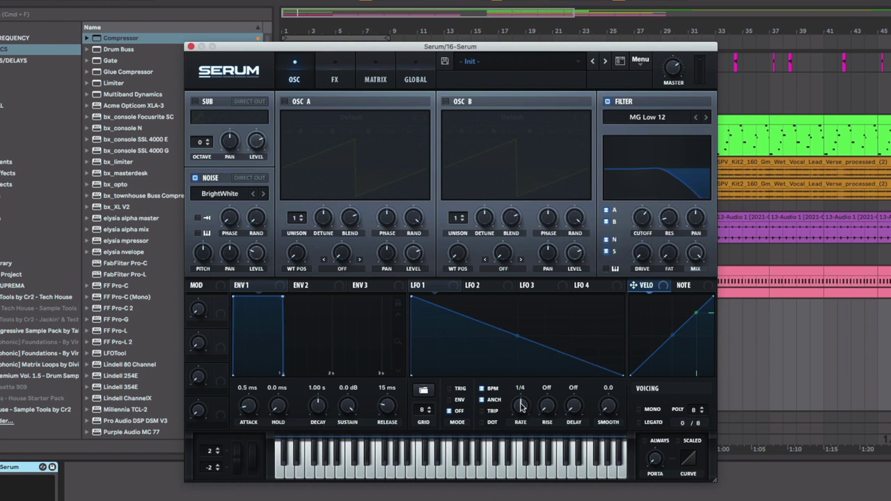
{"action": "left_click_drag", "start_coordinate": [522, 405], "coordinate": [517, 426]}
{"action": "left_click_drag", "start_coordinate": [421, 285], "coordinate": [639, 224]}
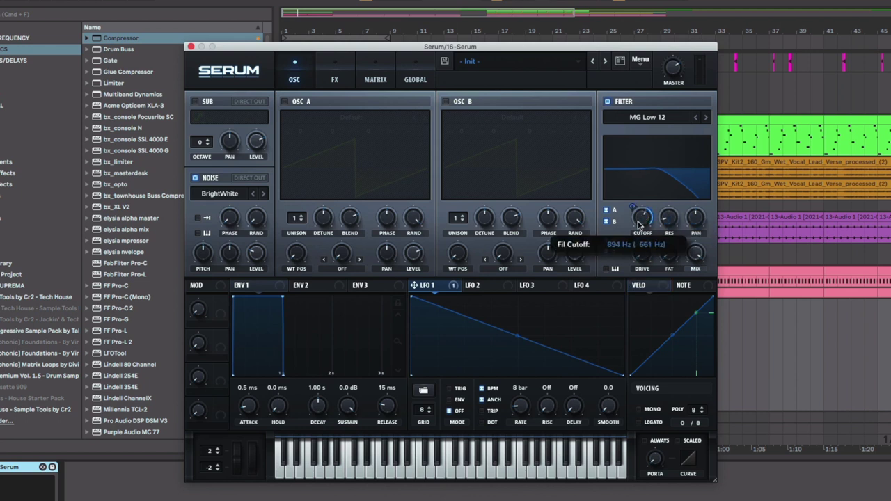
{"action": "mouse_move", "coordinate": [629, 209]}
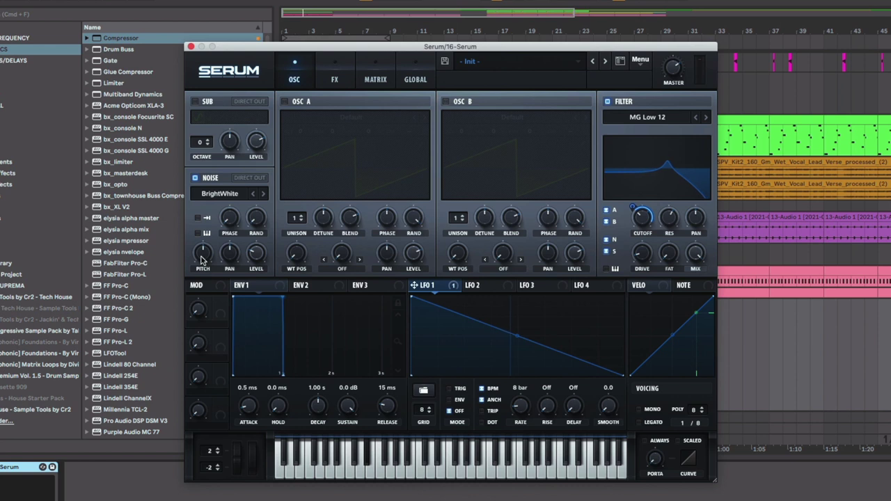
- Assign LFO 1 to the noise pitch as well and set the noise level to about 23%
{"action": "mouse_move", "coordinate": [202, 260]}
{"action": "left_click_drag", "start_coordinate": [427, 285], "coordinate": [189, 270]}
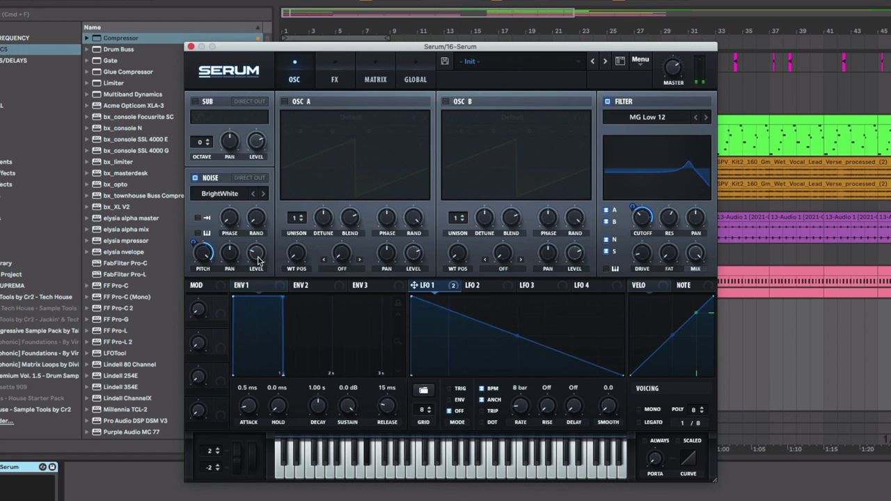
{"action": "mouse_move", "coordinate": [257, 259]}
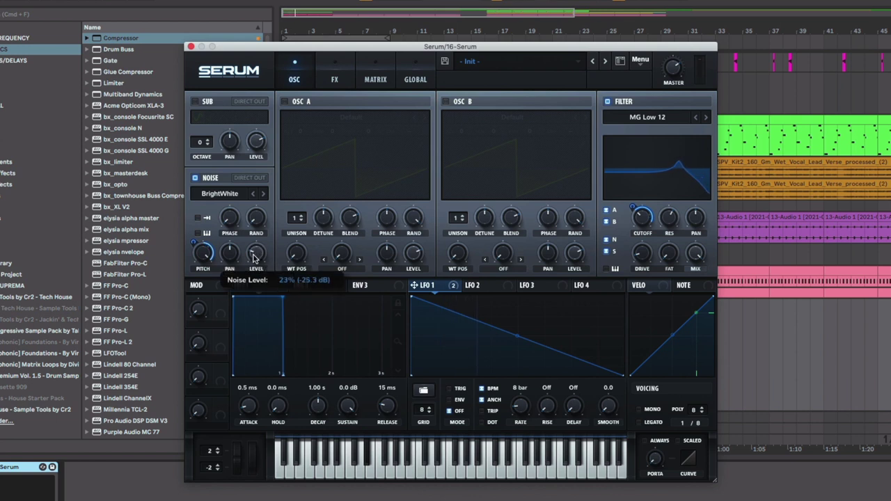
- Set Serum's noise level to 24% and switch the noise source to J 60
{"action": "left_click_drag", "start_coordinate": [253, 256], "coordinate": [253, 255]}
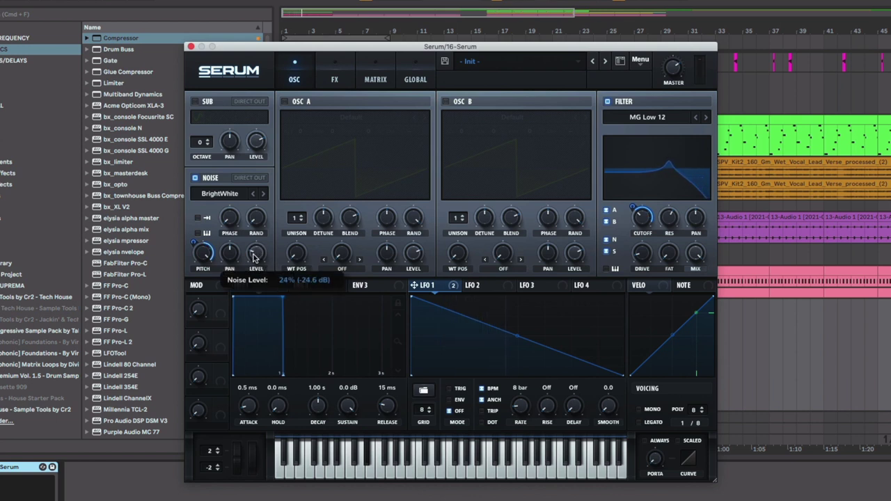
{"action": "left_click", "coordinate": [263, 195]}
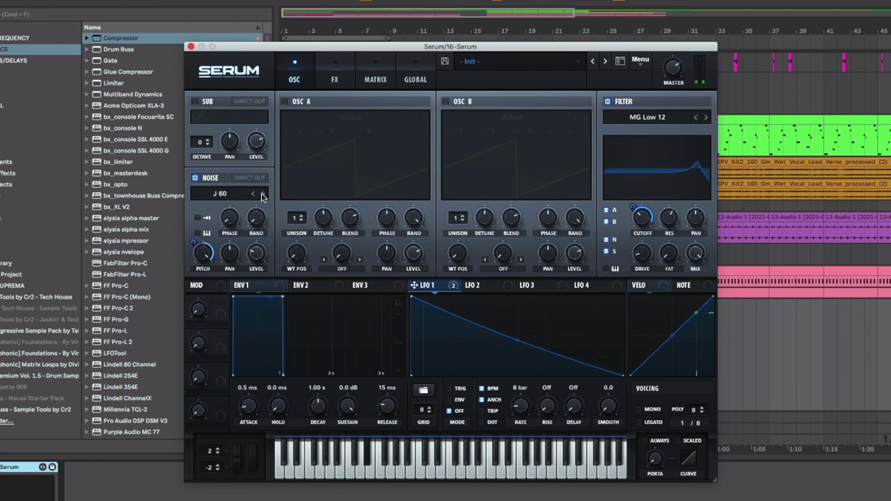
- Enable Serum's EQ with a low cut at 512 Hz and boosted highs, plus the Hyper/Dimension, Compressor and Reverb effects
{"action": "left_click", "coordinate": [334, 79]}
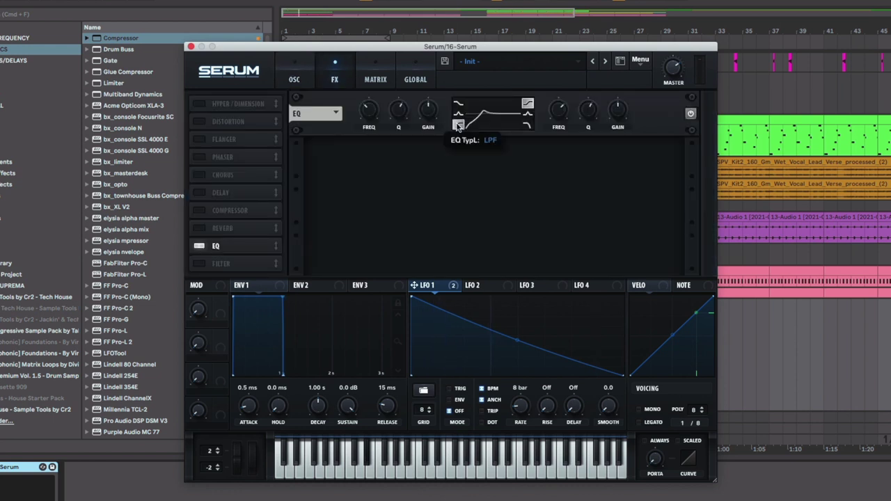
{"action": "mouse_move", "coordinate": [395, 123]}
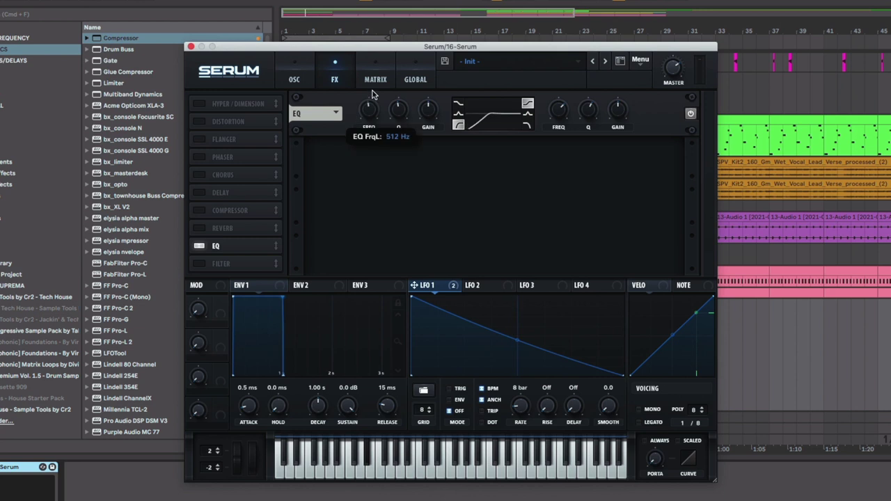
{"action": "left_click", "coordinate": [270, 105]}
{"action": "left_click", "coordinate": [230, 210]}
{"action": "left_click", "coordinate": [229, 229]}
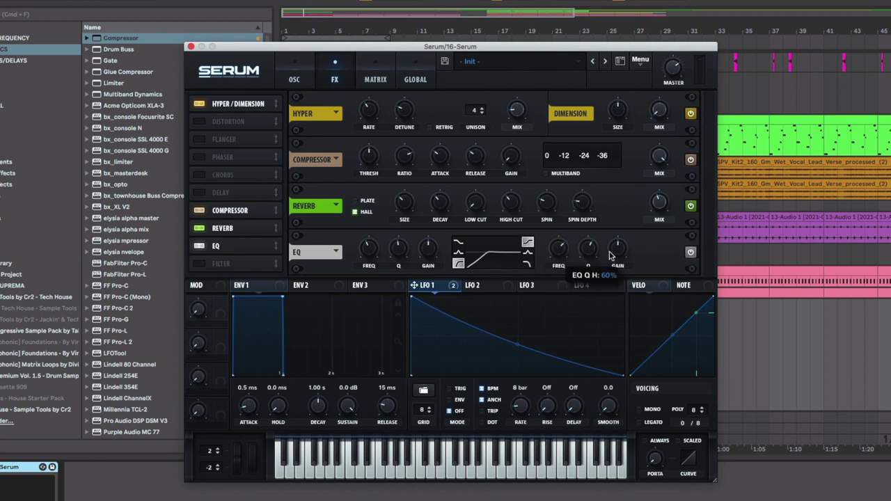
{"action": "left_click_drag", "start_coordinate": [618, 254], "coordinate": [623, 219]}
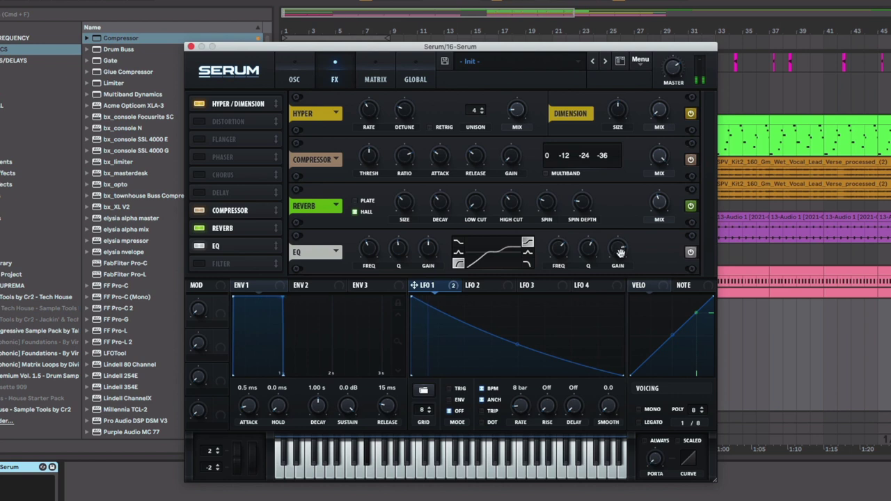
{"action": "left_click_drag", "start_coordinate": [618, 252], "coordinate": [616, 259]}
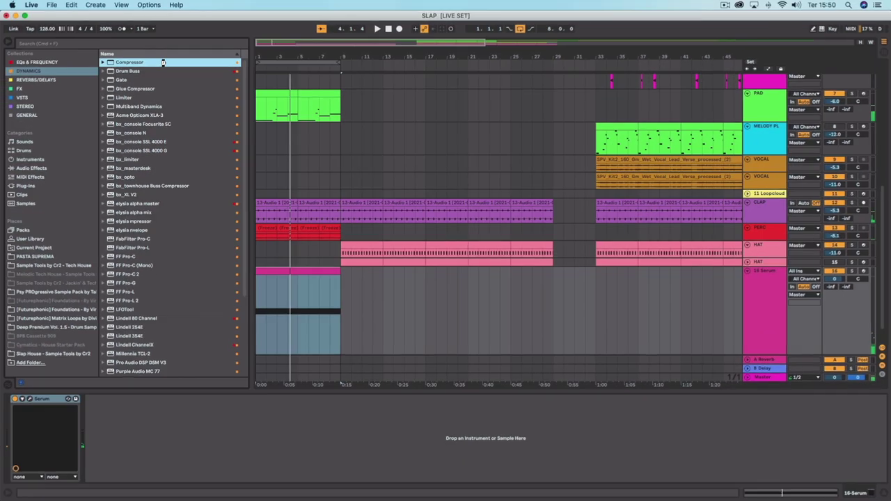
- Add a Compressor to the Serum track, sidechained from KICK, with a lowered threshold and 0.01 ms attack
{"action": "left_click_drag", "start_coordinate": [163, 62], "coordinate": [428, 391]}
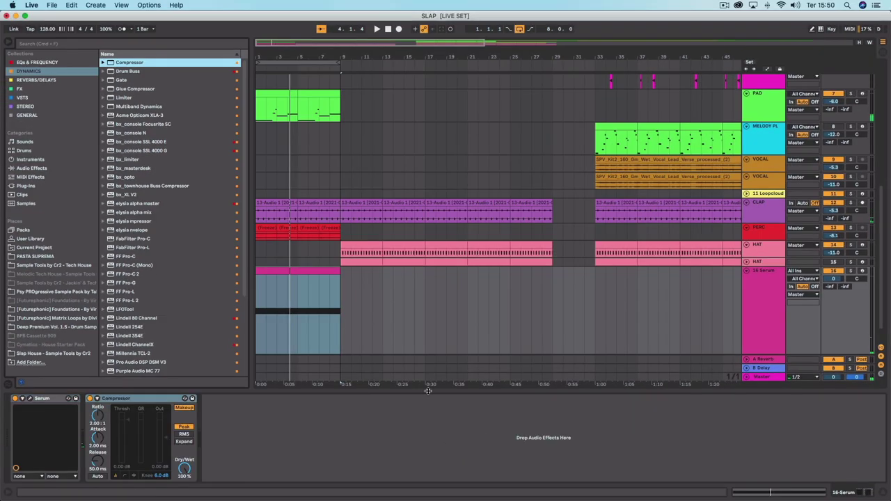
{"action": "left_click", "coordinate": [97, 399]}
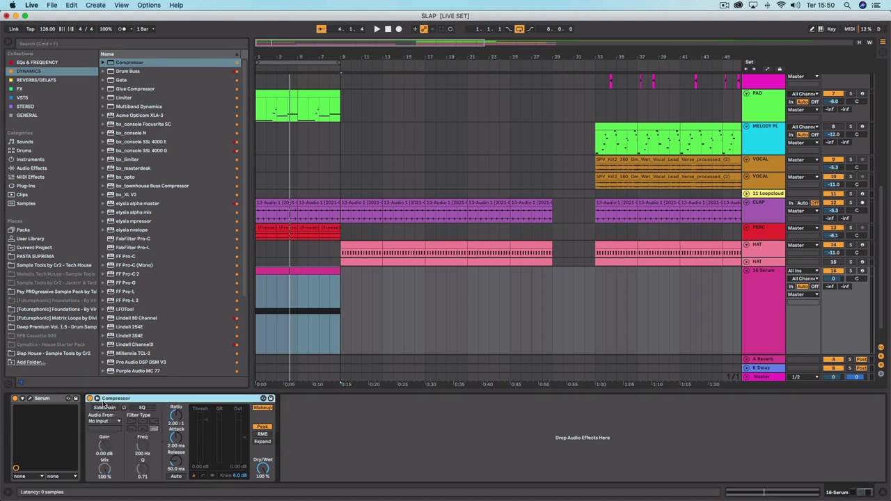
{"action": "left_click", "coordinate": [107, 421]}
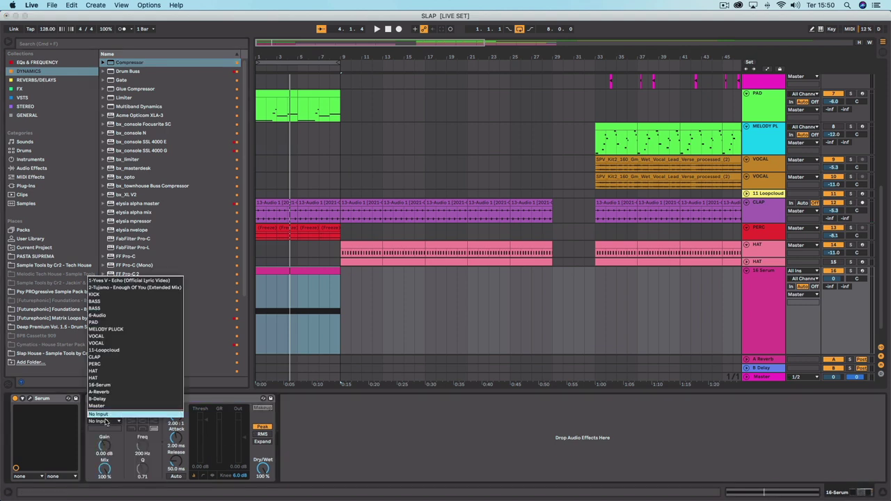
{"action": "left_click", "coordinate": [113, 294]}
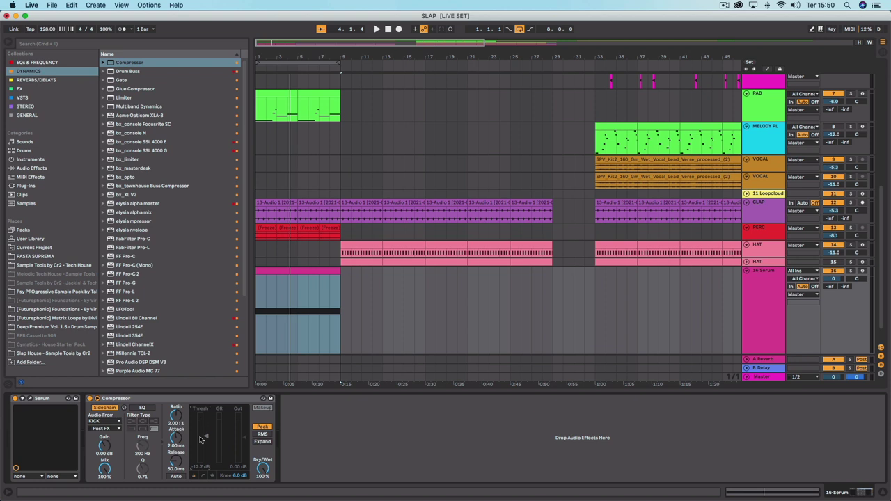
{"action": "key", "text": "space"}
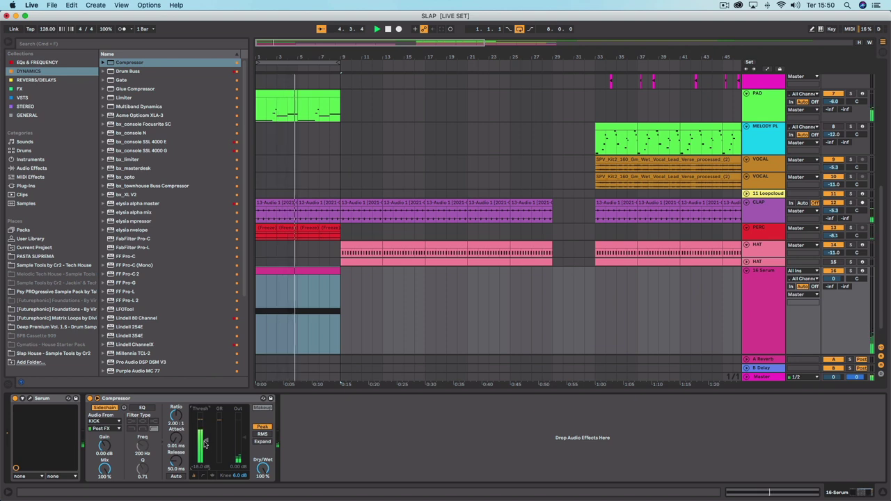
- Freeze and flatten the Serum track to turn the downlifter into audio
{"action": "scroll", "coordinate": [291, 251], "scroll_direction": "down", "scroll_amount": 1}
{"action": "right_click", "coordinate": [291, 250]}
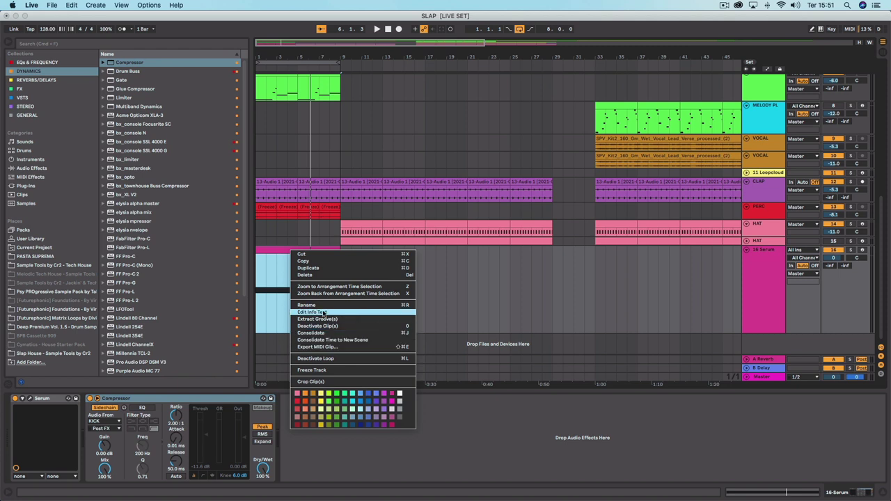
{"action": "left_click", "coordinate": [321, 369]}
{"action": "right_click", "coordinate": [291, 250]}
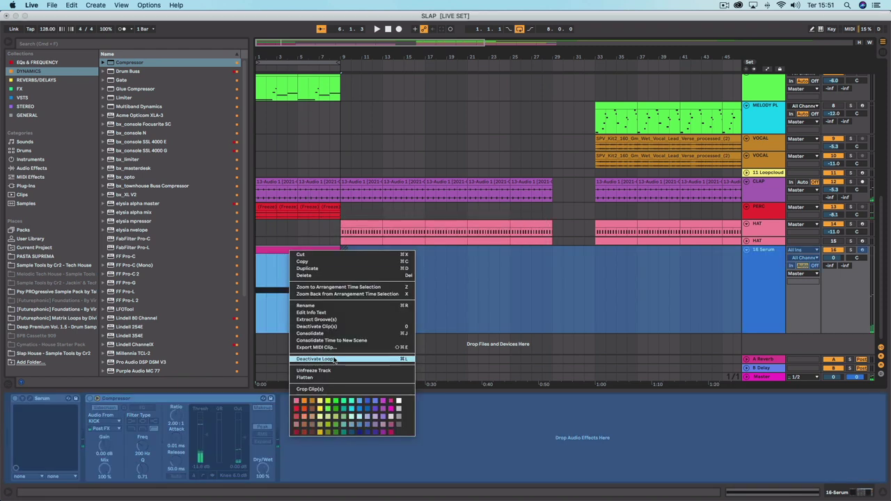
{"action": "left_click", "coordinate": [324, 377]}
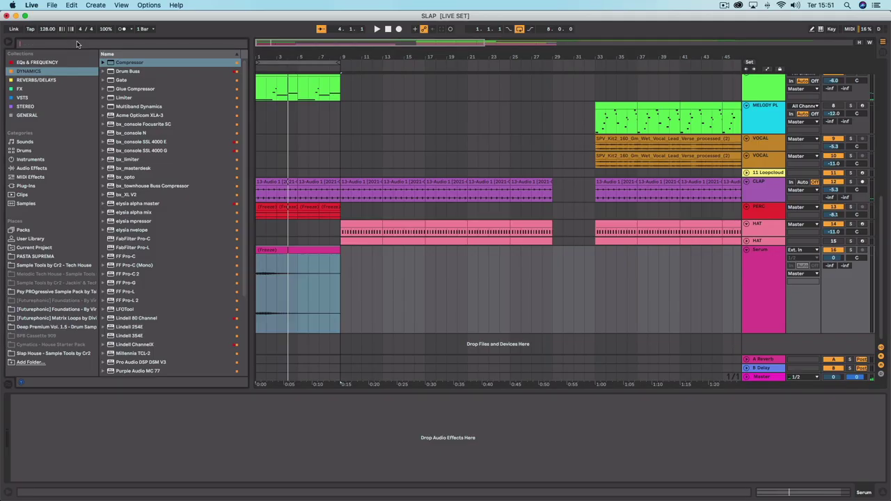
- Search the whole library for clap and place Clap Streets.wav on a new audio track at bar 9
{"action": "type", "text": "clap"}
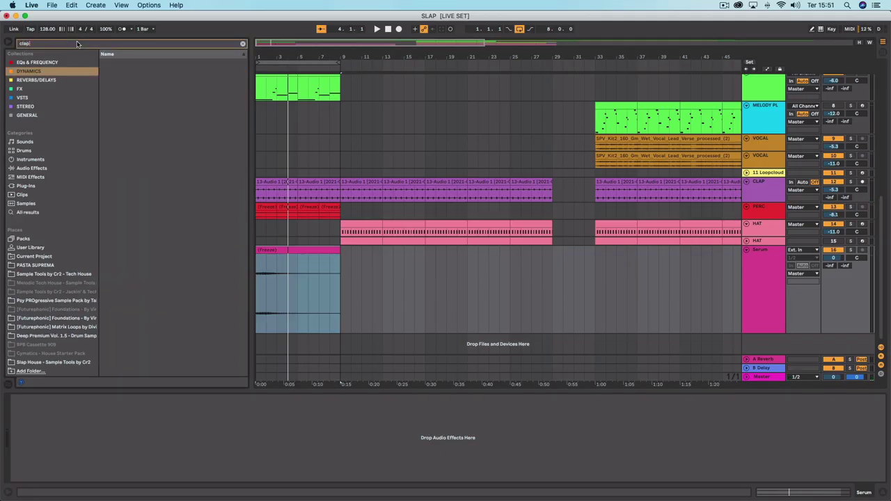
{"action": "left_click", "coordinate": [28, 211]}
{"action": "scroll", "coordinate": [153, 278], "scroll_direction": "down", "scroll_amount": 5}
{"action": "left_click", "coordinate": [127, 313]}
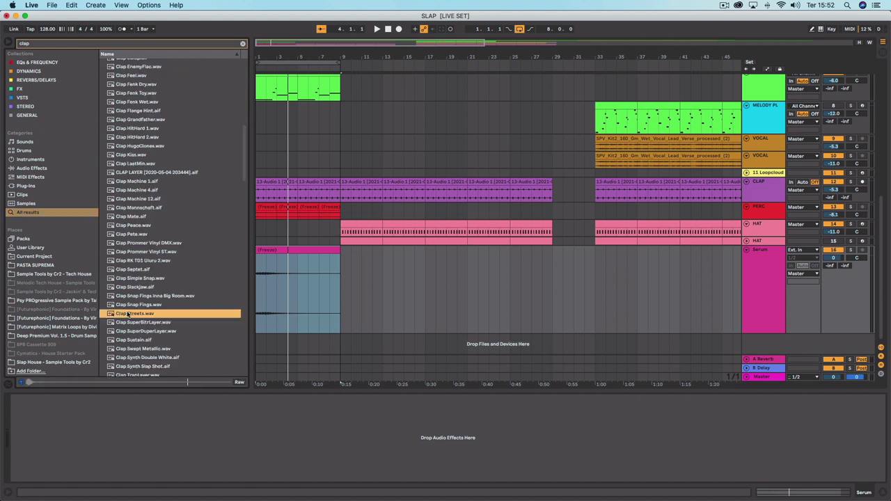
{"action": "left_click_drag", "start_coordinate": [127, 313], "coordinate": [339, 343]}
{"action": "left_click_drag", "start_coordinate": [345, 57], "coordinate": [345, 125]}
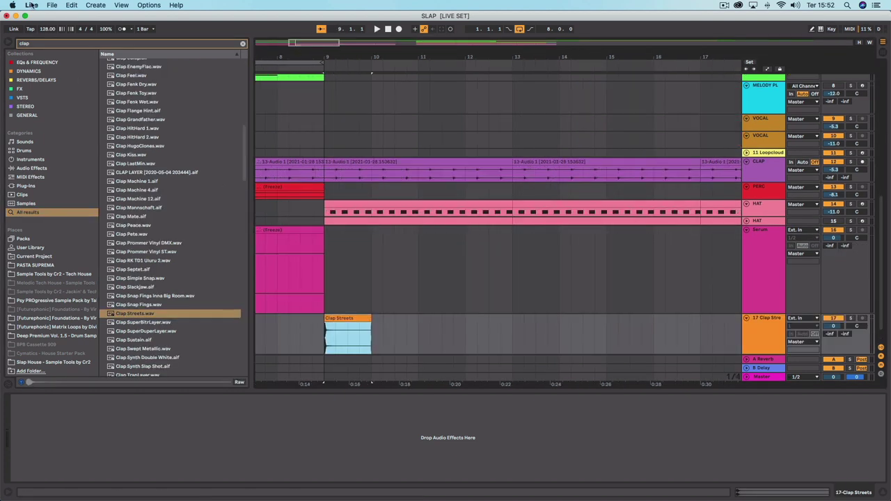
- Add the Reverb effect from the Reverbs/Delays collection to the Clap Streets track
{"action": "left_click", "coordinate": [33, 81]}
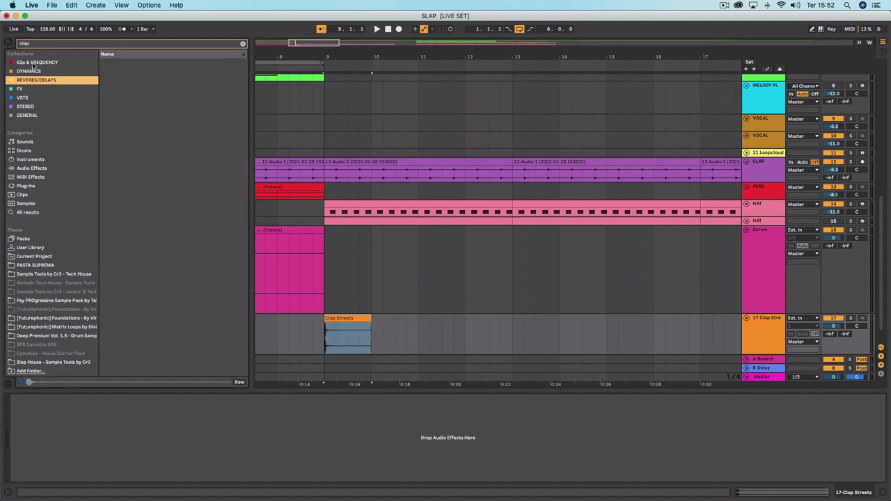
{"action": "left_click", "coordinate": [33, 72]}
{"action": "left_click", "coordinate": [38, 62]}
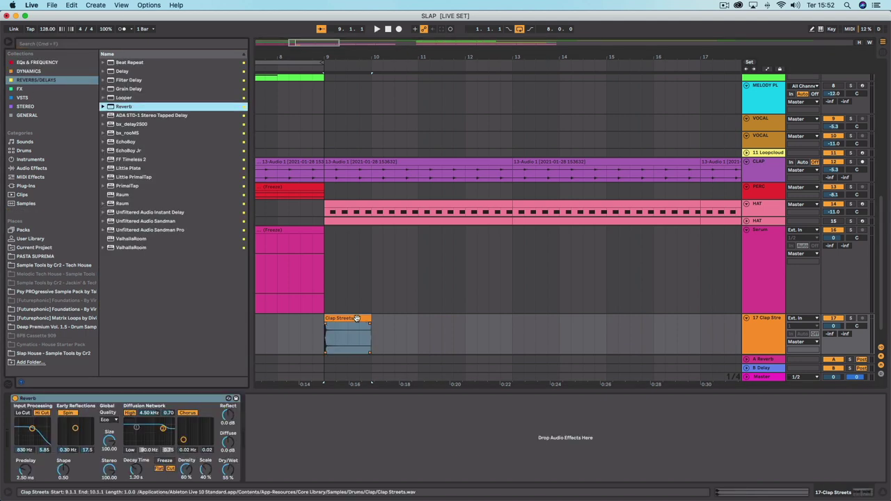
- Freeze and flatten the Clap Streets track so the reverb tail is printed to audio
{"action": "scroll", "coordinate": [355, 320], "scroll_direction": "left", "scroll_amount": 5}
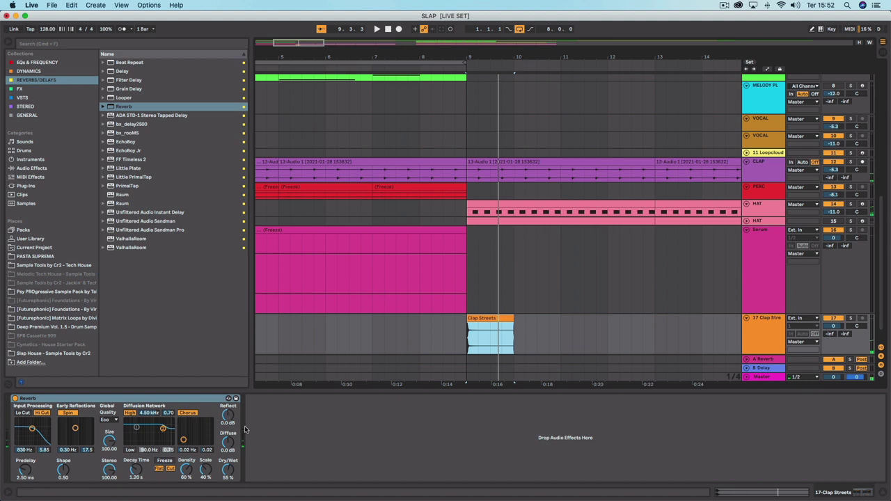
{"action": "right_click", "coordinate": [479, 318]}
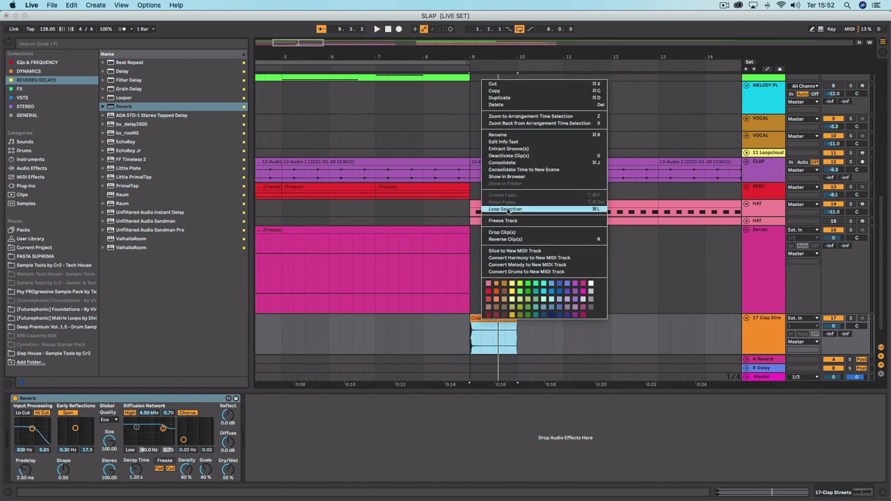
{"action": "left_click", "coordinate": [502, 220]}
{"action": "right_click", "coordinate": [483, 319]}
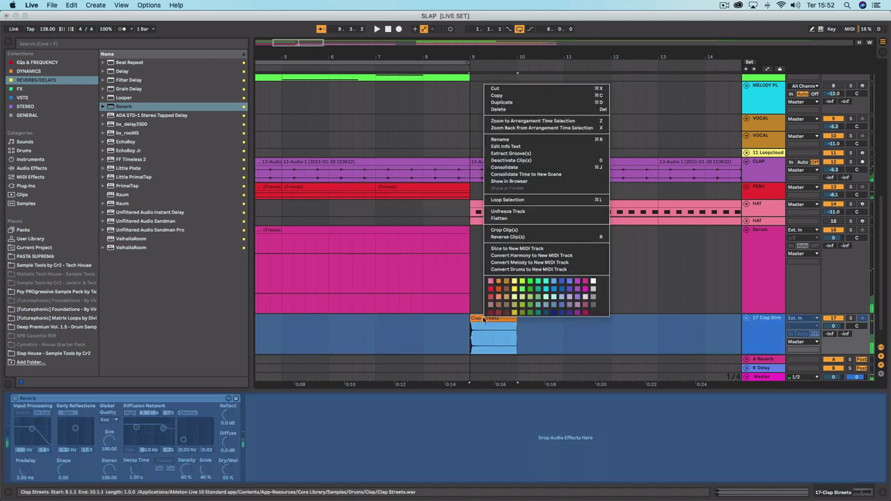
{"action": "left_click", "coordinate": [509, 222]}
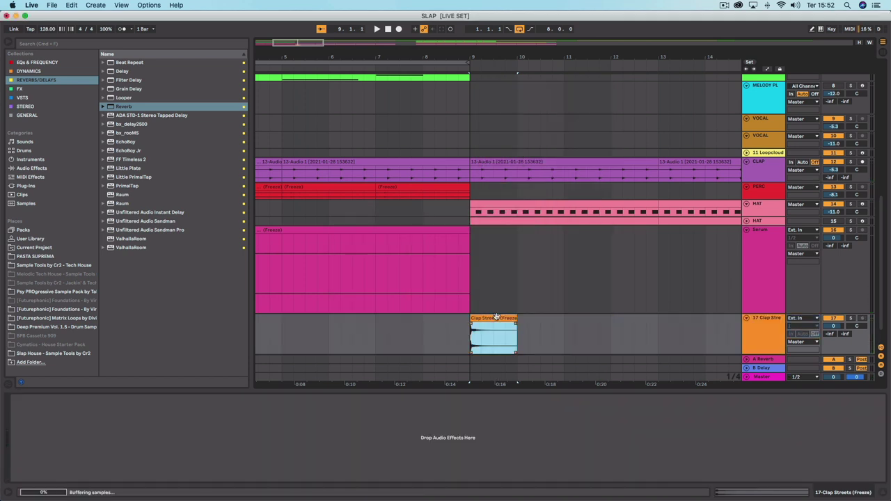
- Place the flattened clap, reversed, to start at 7.3.1 and set its track volume to -8.8 dB
{"action": "left_click_drag", "start_coordinate": [494, 317], "coordinate": [424, 318]}
{"action": "scroll", "coordinate": [445, 318], "scroll_direction": "down", "scroll_amount": 1}
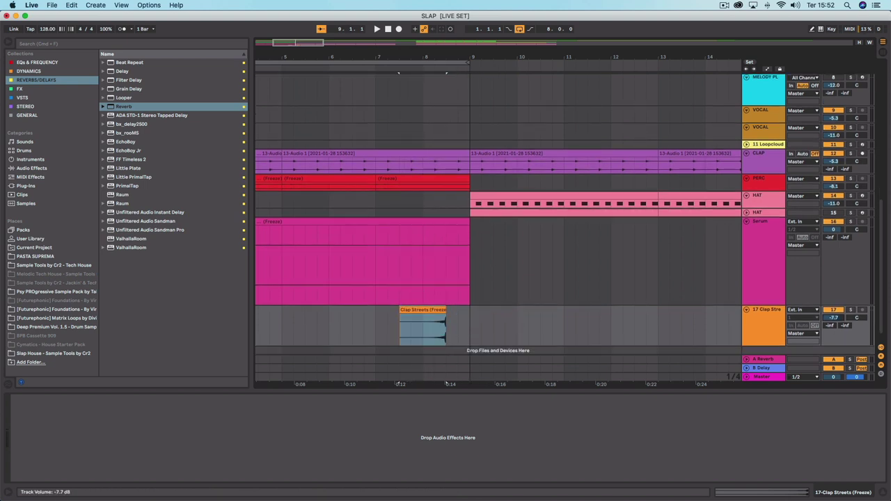
{"action": "left_click_drag", "start_coordinate": [839, 318], "coordinate": [839, 344]}
{"action": "key", "text": "space"}
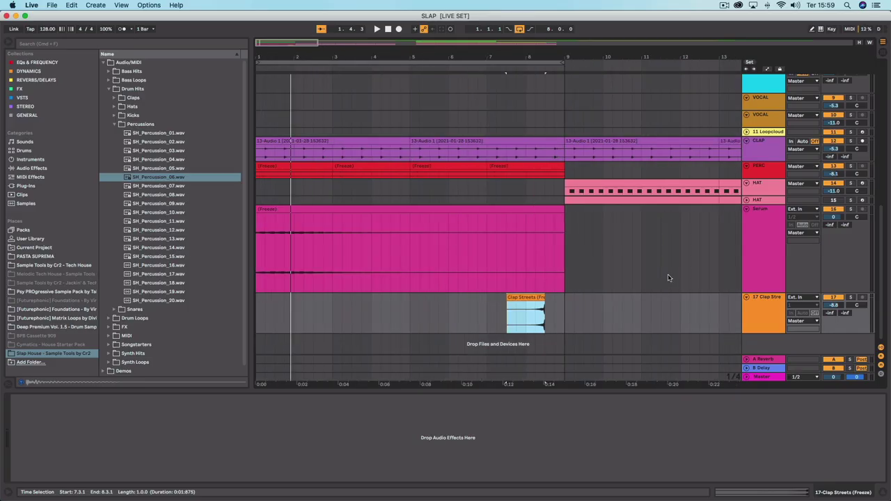
- Insert an audio track below the clap track and place SH_Percussion_06.wav on it at 8.3.1
{"action": "left_click", "coordinate": [770, 310]}
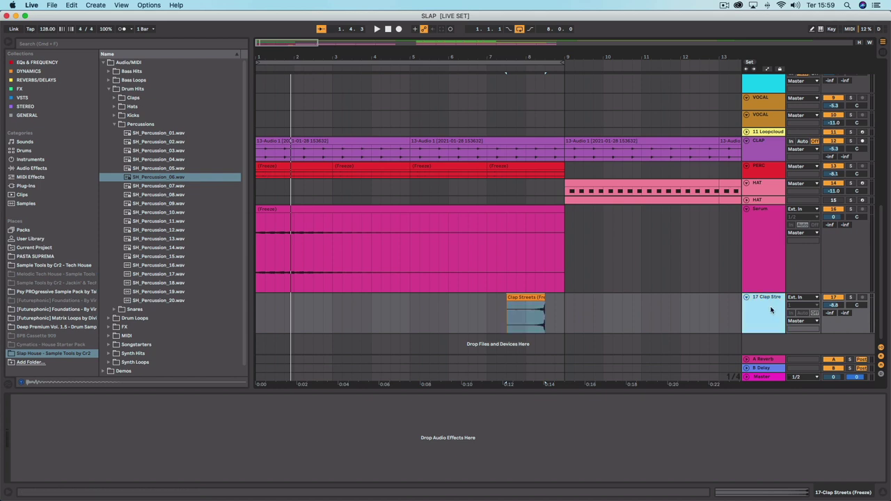
{"action": "right_click", "coordinate": [764, 304]}
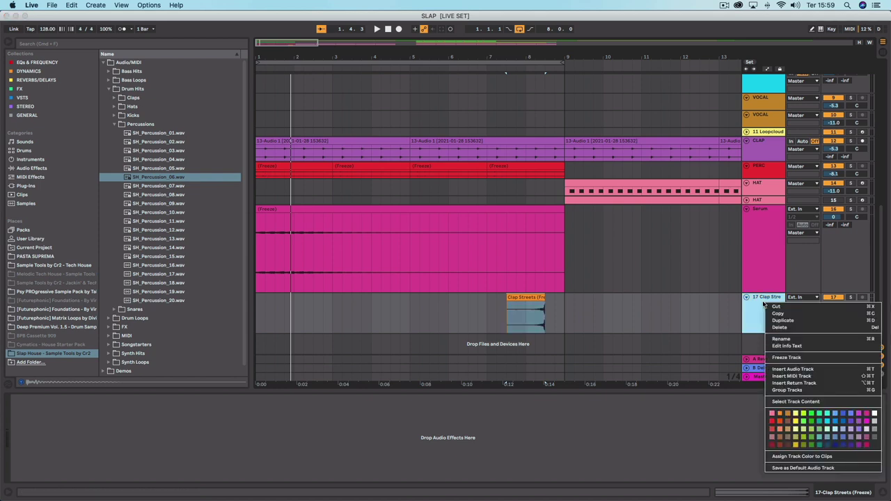
{"action": "left_click", "coordinate": [794, 370]}
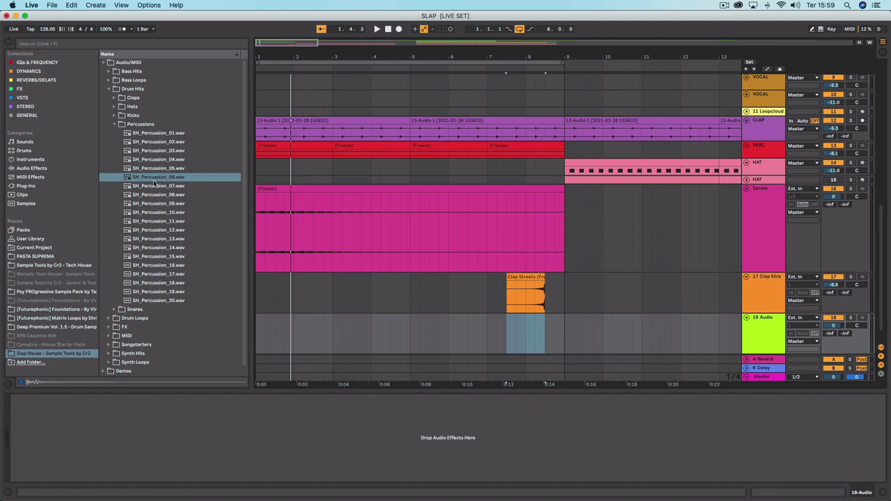
{"action": "left_click_drag", "start_coordinate": [154, 178], "coordinate": [543, 334]}
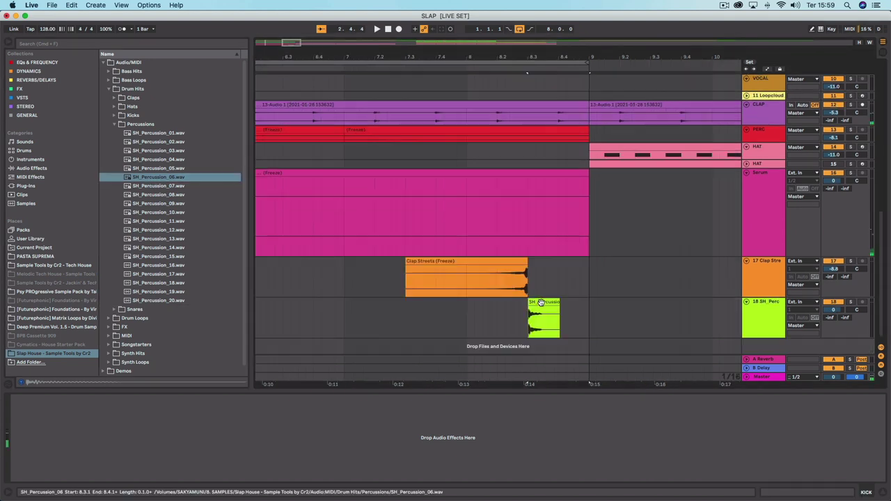
- Copy the percussion hit to 8.4.1 and 8.4.3, set its track volume to -7.4 dB, and play back the fill
{"action": "left_click_drag", "start_coordinate": [543, 302], "coordinate": [586, 304]}
{"action": "left_click", "coordinate": [499, 70]}
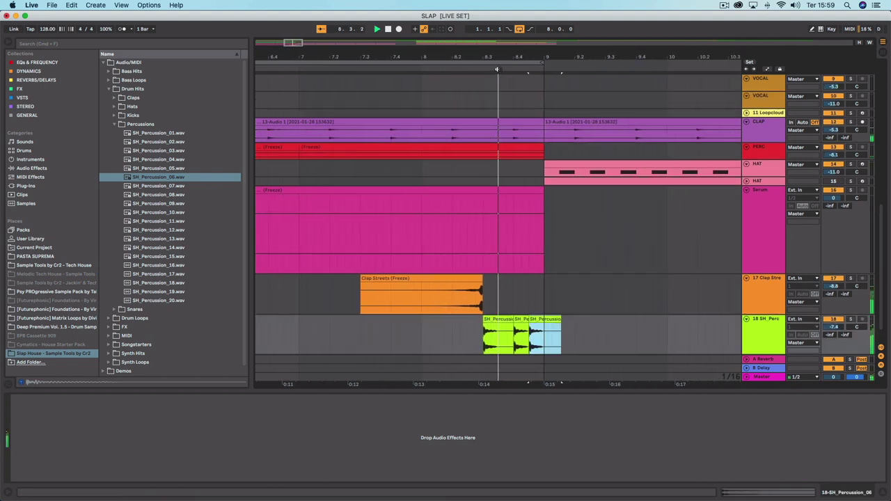
{"action": "scroll", "coordinate": [605, 225], "scroll_direction": "right", "scroll_amount": 8}
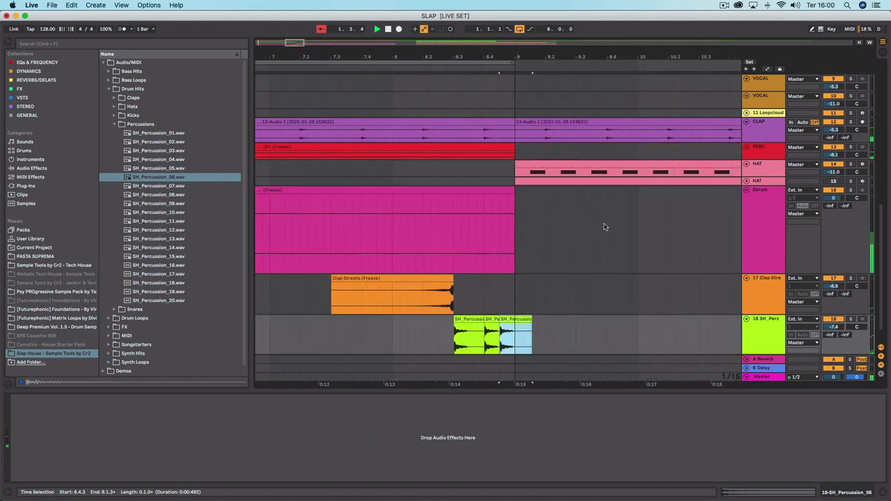
{"action": "scroll", "coordinate": [452, 338], "scroll_direction": "left", "scroll_amount": 2}
{"action": "key", "text": "space"}
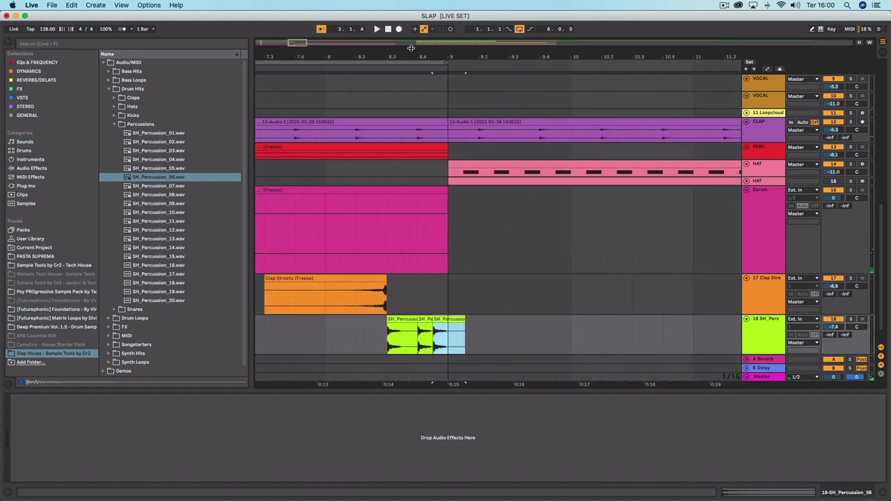
- Move the middle SH_Percussion_06 hit earlier to 8.3.4
{"action": "scroll", "coordinate": [417, 87], "scroll_direction": "up", "scroll_amount": 5}
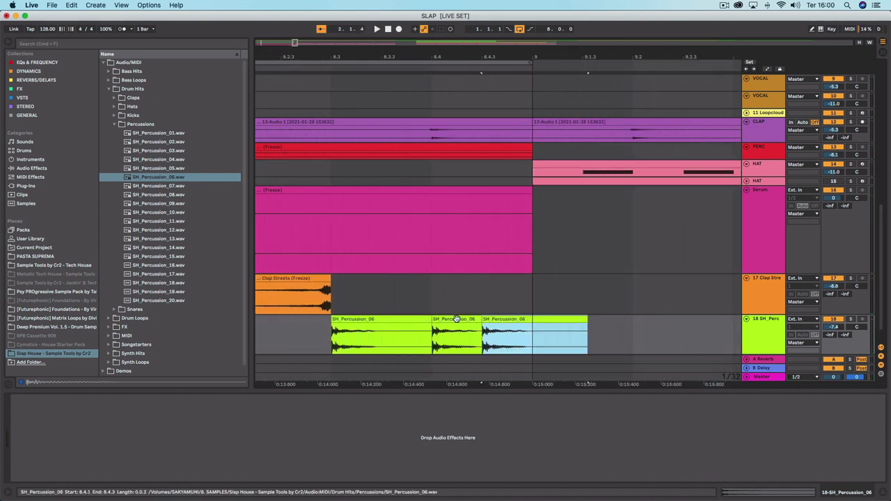
{"action": "left_click_drag", "start_coordinate": [456, 319], "coordinate": [433, 321]}
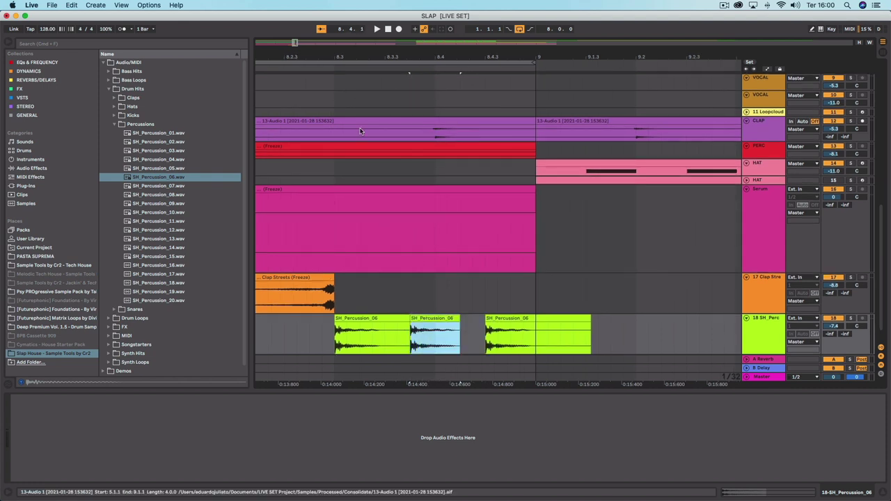
- Play back the SH_Percussion_06 fill leading into bar 9, starting from 8.2.3
{"action": "left_click", "coordinate": [296, 337]}
{"action": "key", "text": "space"}
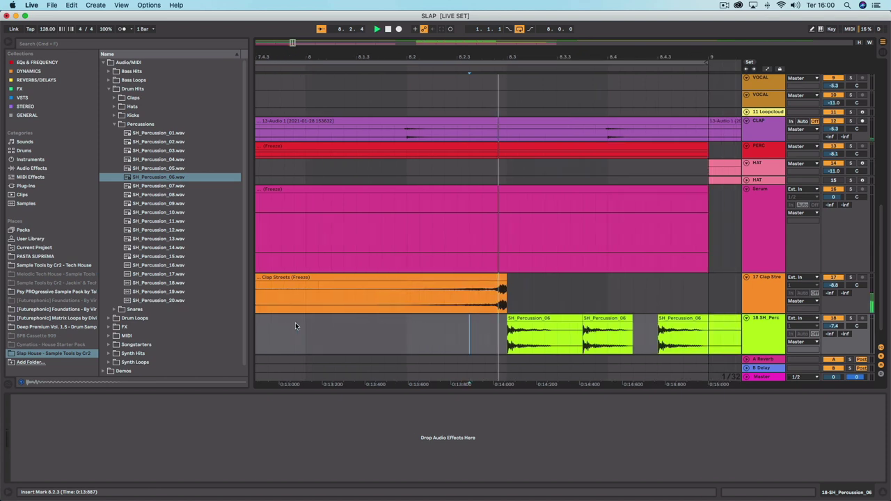
{"action": "scroll", "coordinate": [299, 323], "scroll_direction": "right", "scroll_amount": 10}
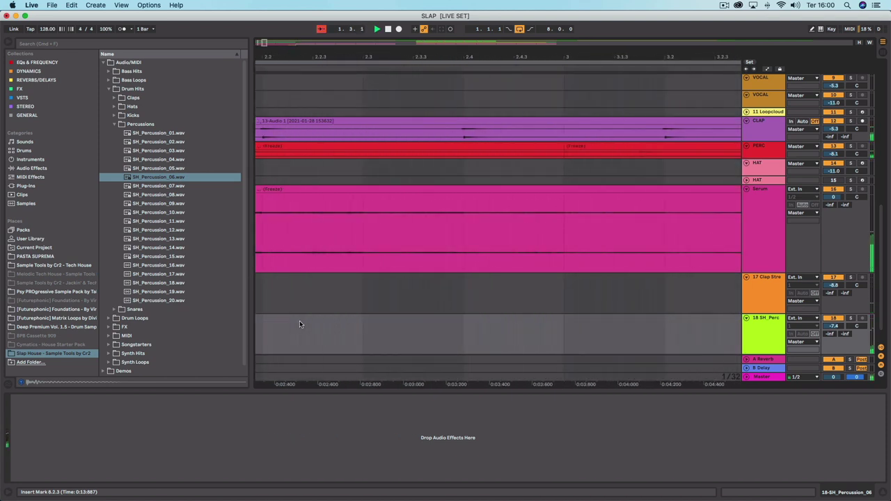
{"action": "scroll", "coordinate": [301, 323], "scroll_direction": "down", "scroll_amount": 1}
{"action": "scroll", "coordinate": [302, 318], "scroll_direction": "right", "scroll_amount": 12}
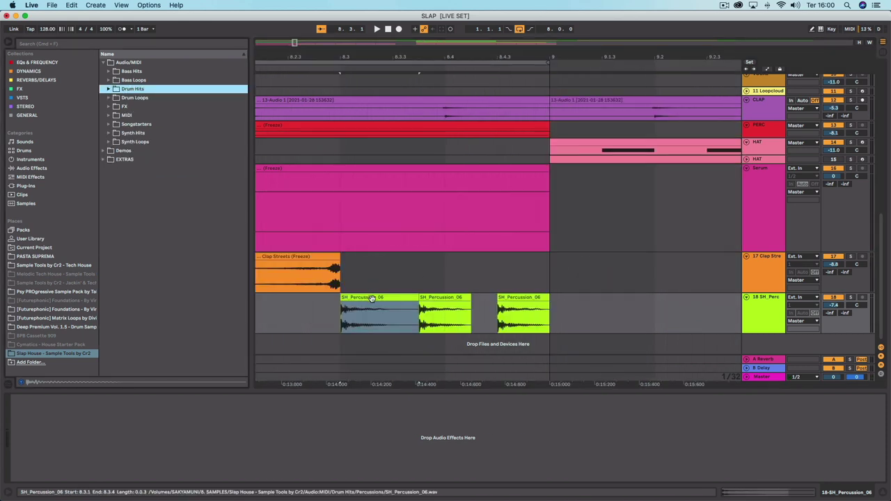
- Transpose the first SH_Percussion_06 hit up to 7 st, playing back the fill to judge the pitch
{"action": "double_click", "coordinate": [369, 297]}
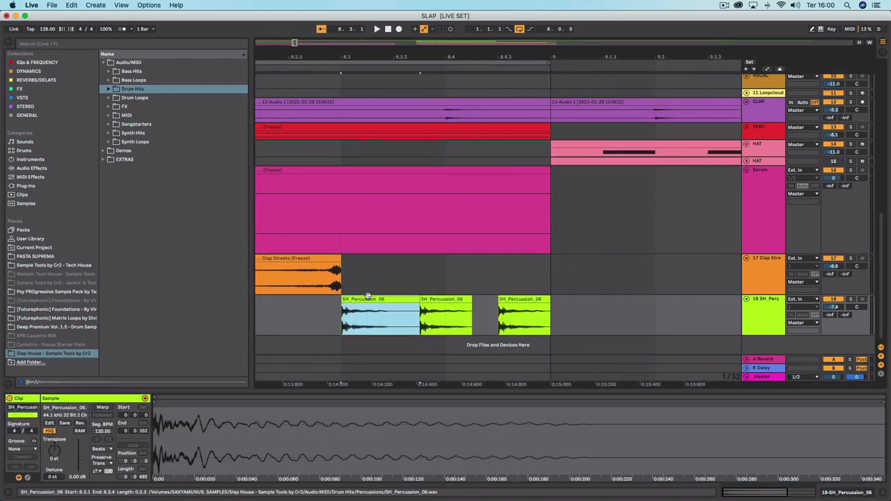
{"action": "left_click_drag", "start_coordinate": [61, 450], "coordinate": [61, 438]}
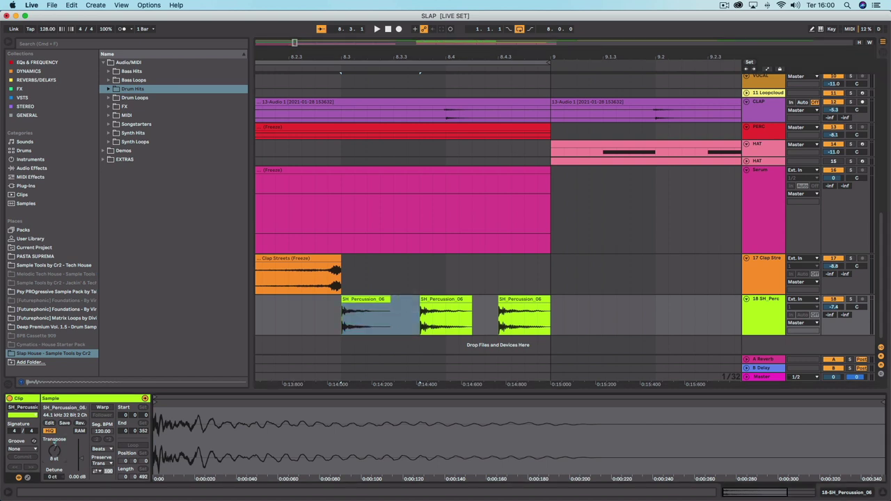
{"action": "left_click", "coordinate": [356, 299]}
{"action": "key", "text": "space"}
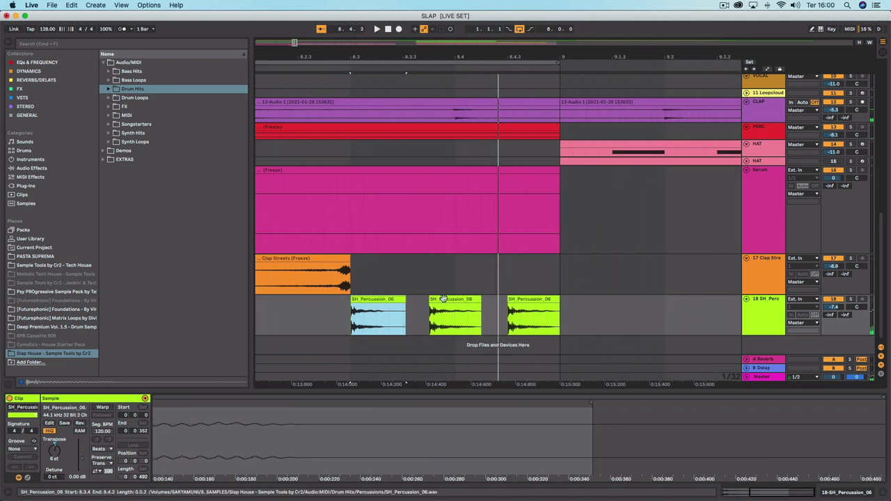
{"action": "left_click", "coordinate": [538, 299]}
{"action": "left_click", "coordinate": [376, 306]}
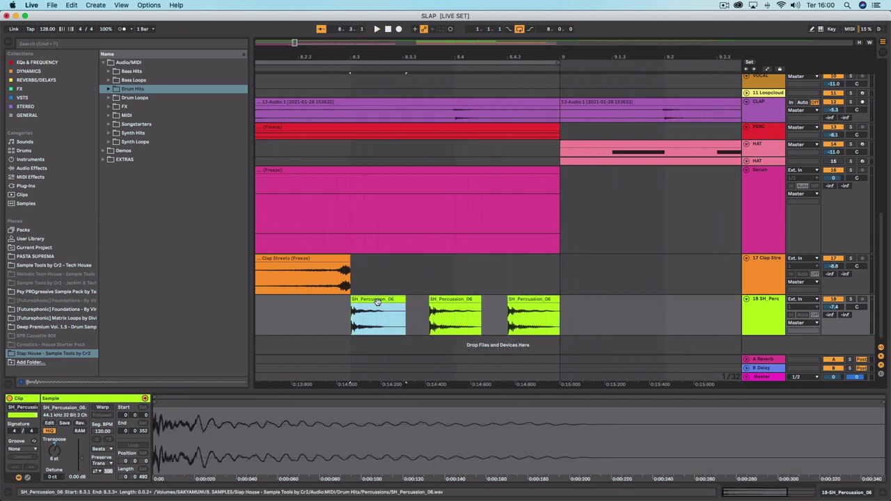
{"action": "left_click_drag", "start_coordinate": [55, 453], "coordinate": [55, 449]}
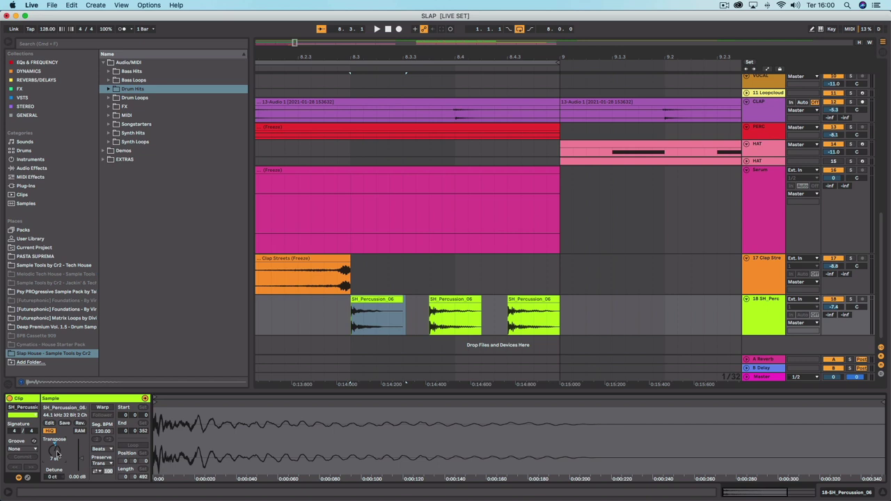
{"action": "key", "text": "space"}
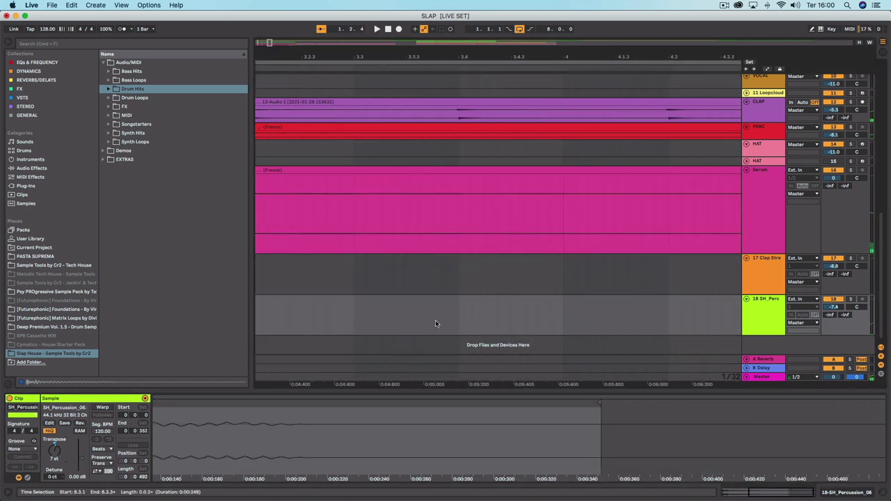
{"action": "key", "text": "space"}
- Transpose the last SH_Percussion_06 hit, starting at 8.4.3, to -8 st
{"action": "scroll", "coordinate": [441, 321], "scroll_direction": "right", "scroll_amount": 3}
{"action": "scroll", "coordinate": [439, 321], "scroll_direction": "left", "scroll_amount": 1}
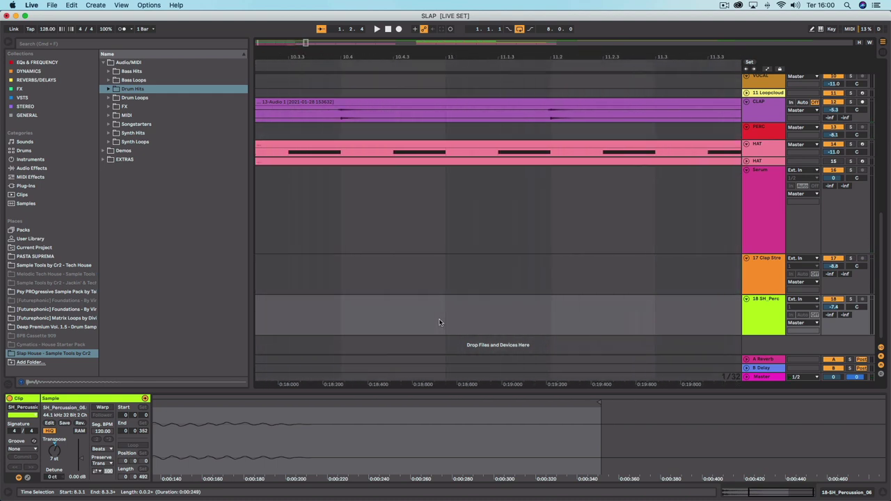
{"action": "scroll", "coordinate": [438, 322], "scroll_direction": "right", "scroll_amount": 1}
{"action": "scroll", "coordinate": [439, 323], "scroll_direction": "left", "scroll_amount": 2}
{"action": "scroll", "coordinate": [436, 319], "scroll_direction": "left", "scroll_amount": 5}
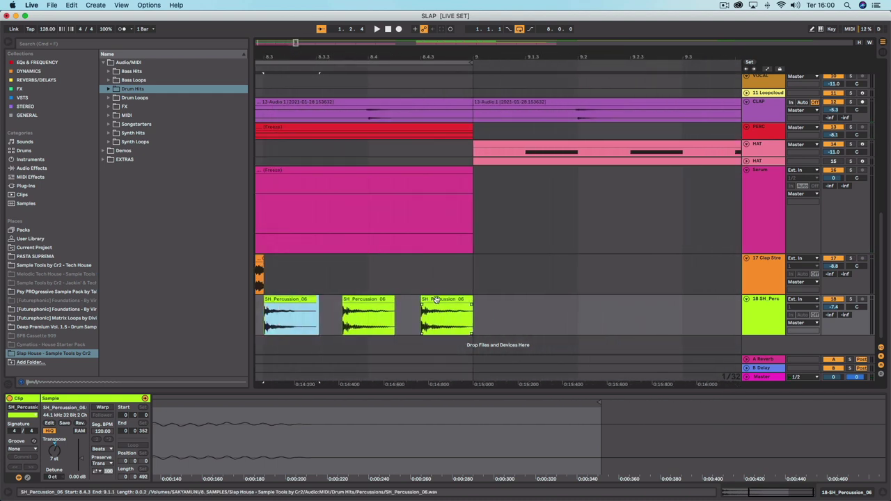
{"action": "left_click", "coordinate": [437, 316]}
{"action": "left_click_drag", "start_coordinate": [54, 451], "coordinate": [54, 465]}
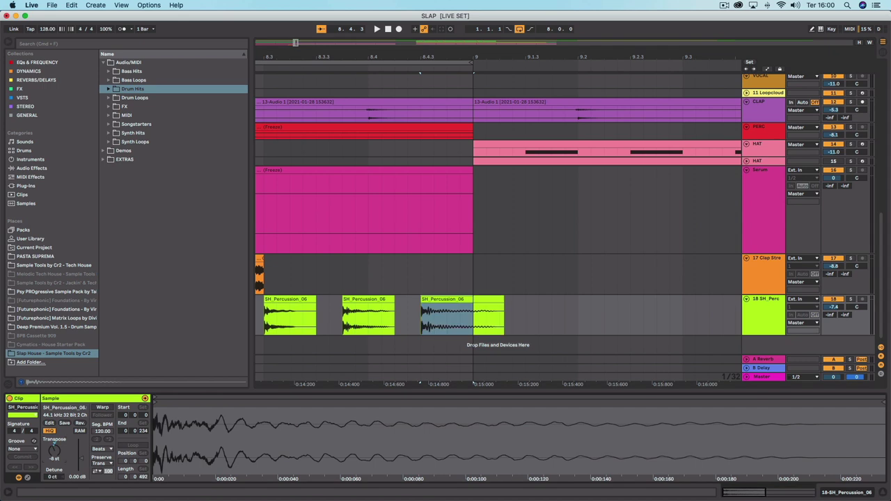
- Play back the pitched percussion fill from 7.4.2, checking the last and first hits
{"action": "scroll", "coordinate": [291, 297], "scroll_direction": "left", "scroll_amount": 5}
{"action": "left_click", "coordinate": [303, 305]}
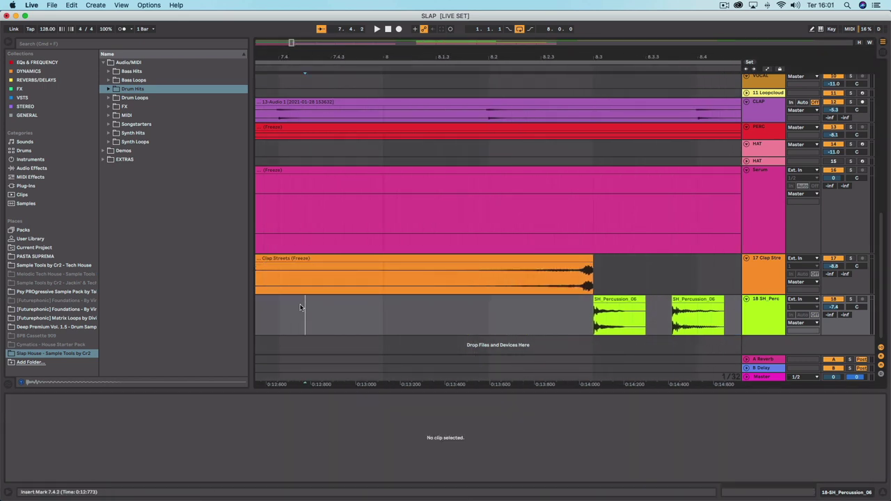
{"action": "key", "text": "space"}
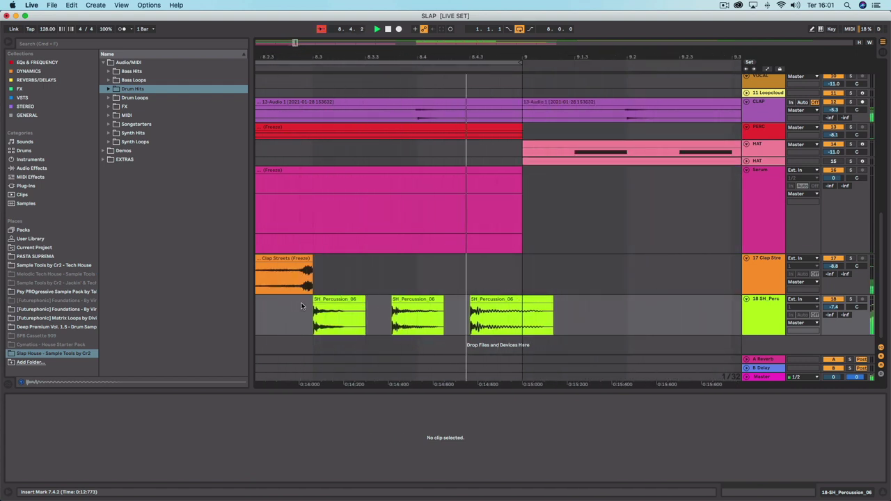
{"action": "left_click", "coordinate": [485, 306]}
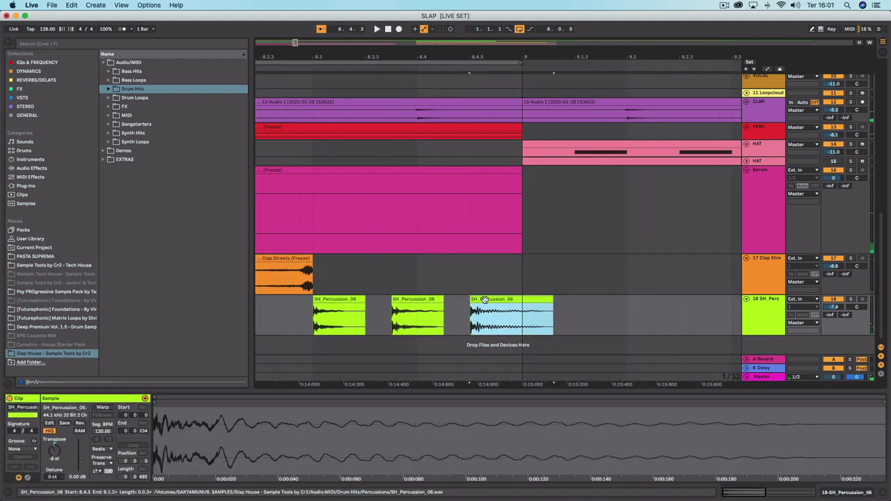
{"action": "left_click", "coordinate": [333, 299]}
{"action": "key", "text": "space"}
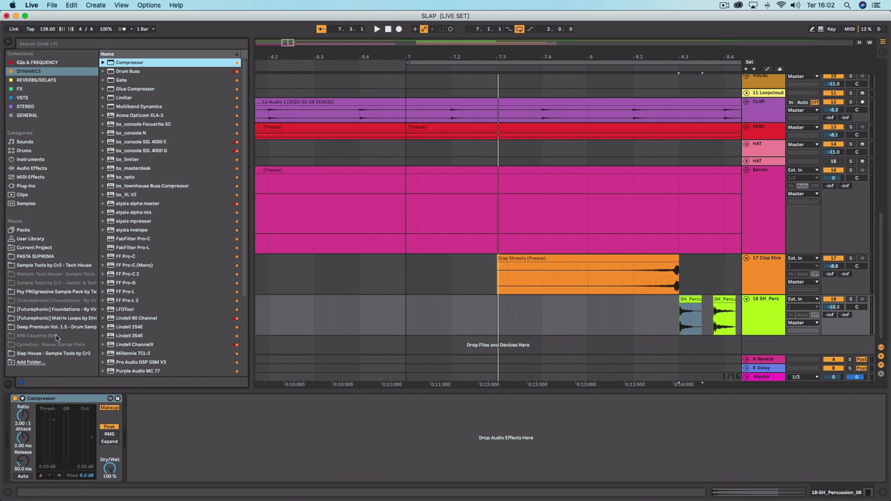
- Set the percussion track's Compressor threshold to -17.9 dB, and add a Reverb after it with Dry/Wet around 35%
{"action": "key", "text": "space"}
{"action": "left_click_drag", "start_coordinate": [53, 420], "coordinate": [56, 446]}
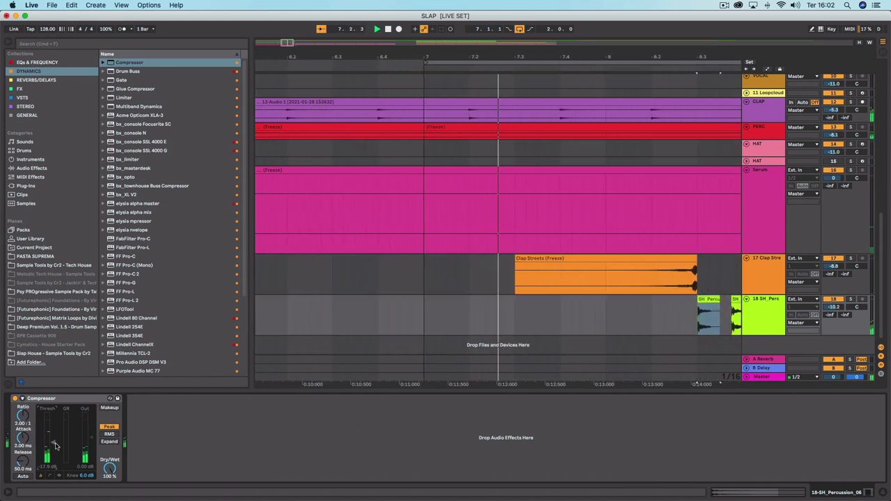
{"action": "left_click", "coordinate": [37, 80]}
{"action": "double_click", "coordinate": [124, 106]}
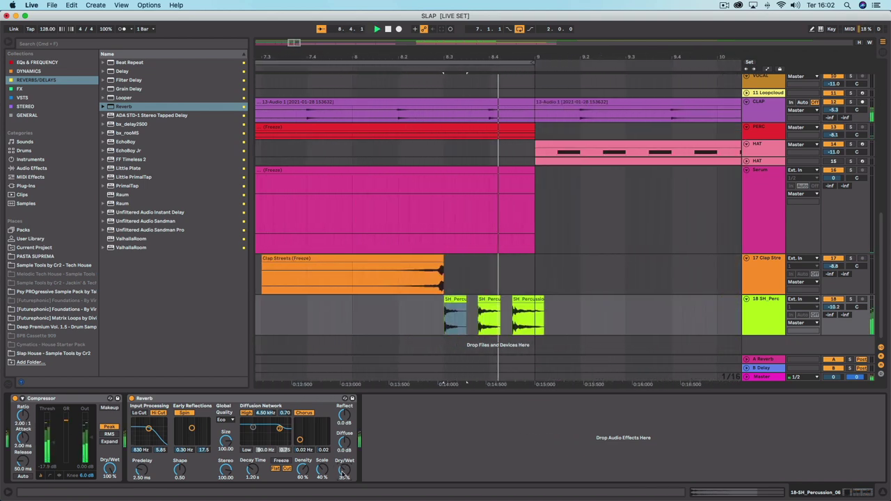
{"action": "left_click_drag", "start_coordinate": [343, 473], "coordinate": [343, 465]}
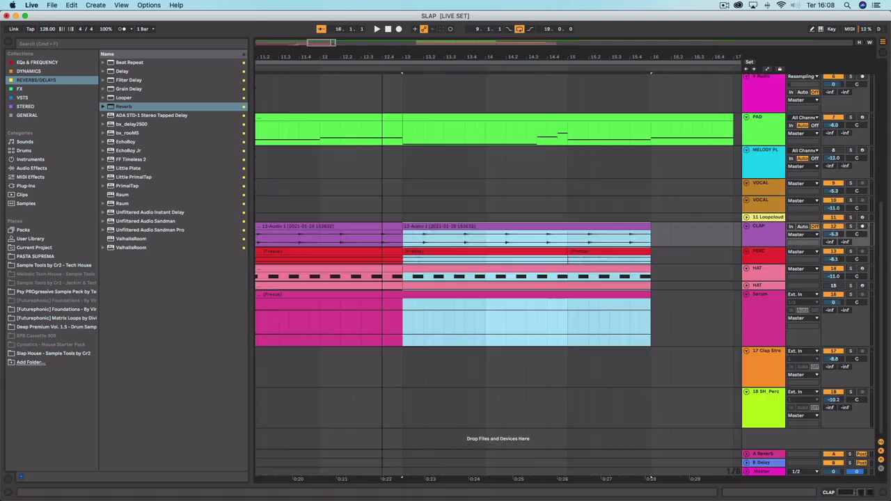
- Duplicate the Serum noise track and delete the first frozen clip, before bar 9, from the copy
{"action": "scroll", "coordinate": [435, 242], "scroll_direction": "down", "scroll_amount": 10}
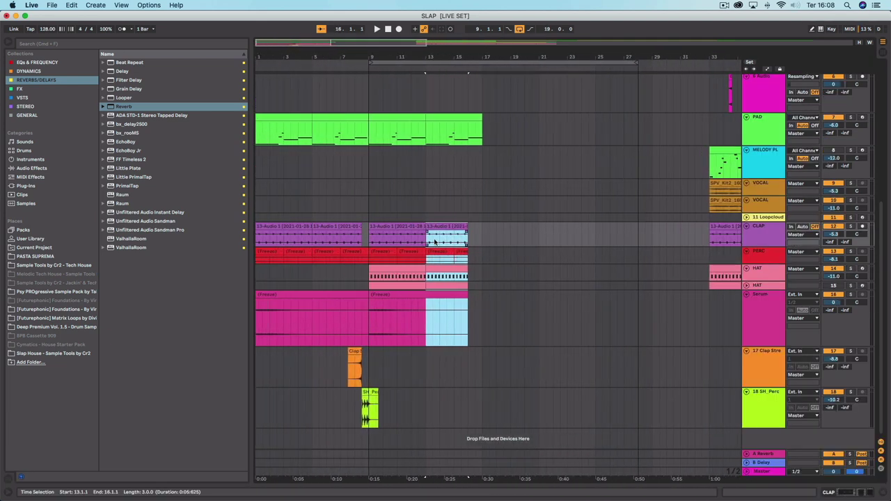
{"action": "left_click", "coordinate": [398, 294]}
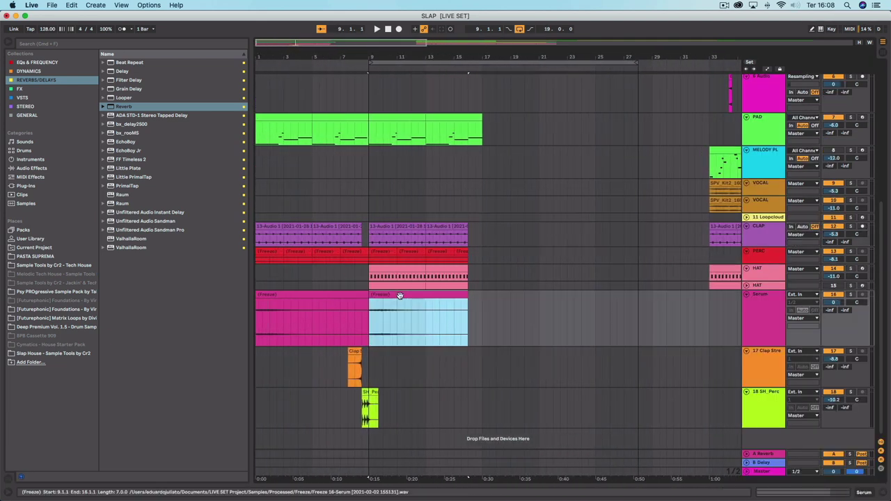
{"action": "left_click", "coordinate": [763, 310]}
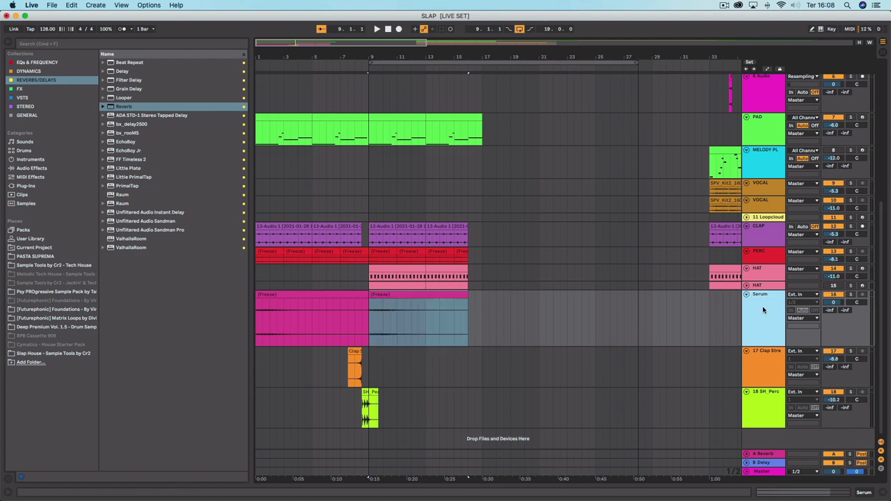
{"action": "key", "text": "super+d"}
{"action": "left_click", "coordinate": [333, 348]}
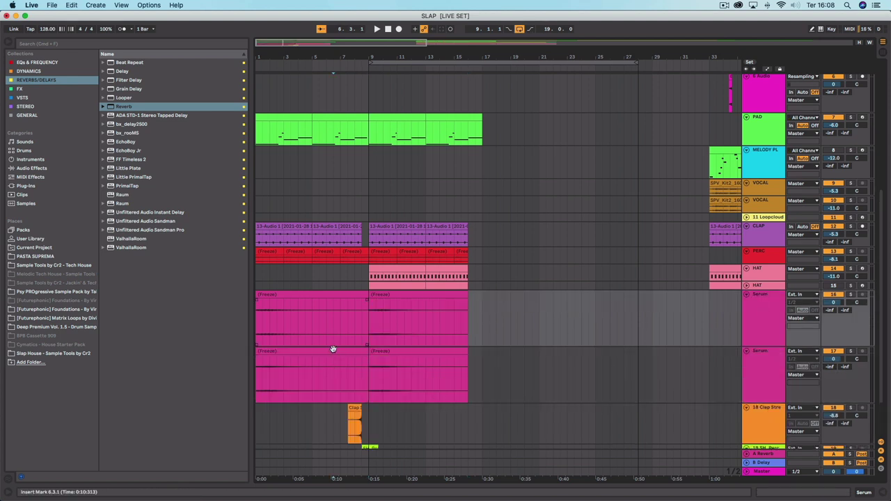
{"action": "left_click", "coordinate": [332, 348]}
{"action": "key", "text": "Delete"}
- Reverse the clip from 9.1.1 to 16.1.1 on the duplicated Serum track and play it back
{"action": "left_click", "coordinate": [393, 351]}
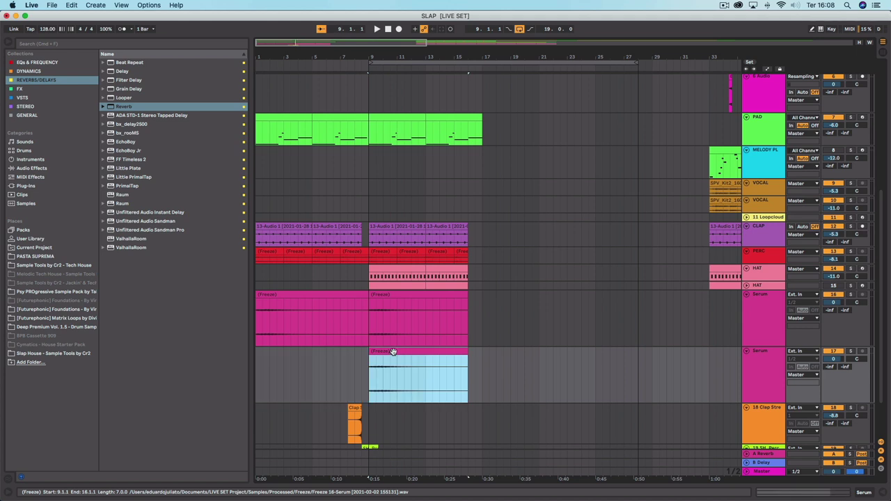
{"action": "scroll", "coordinate": [394, 352], "scroll_direction": "down", "scroll_amount": 1}
{"action": "key", "text": "r"}
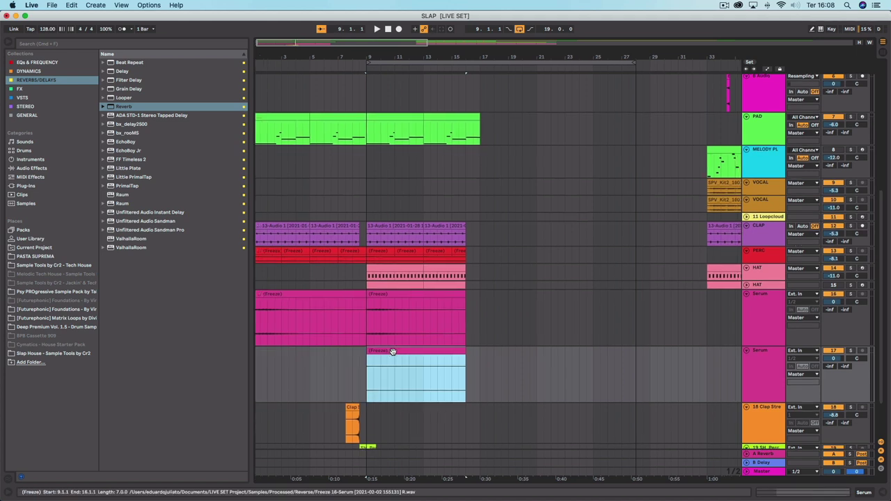
{"action": "key", "text": "space"}
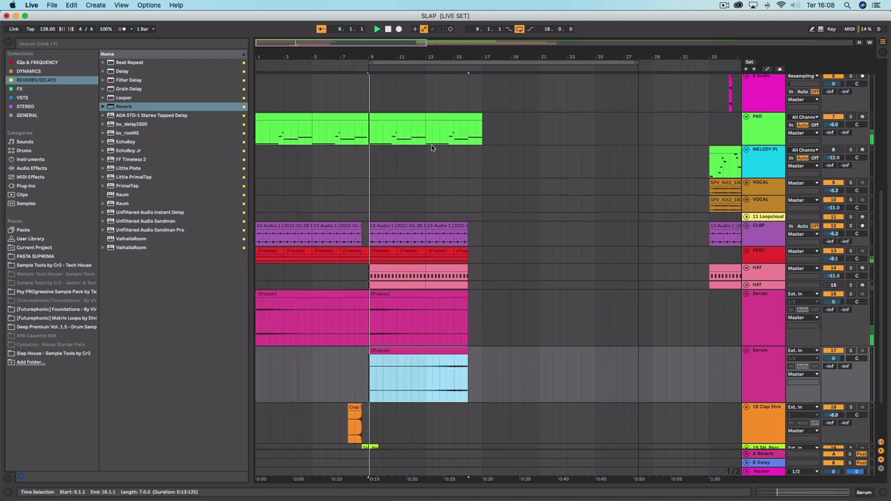
{"action": "scroll", "coordinate": [431, 369], "scroll_direction": "down", "scroll_amount": 3}
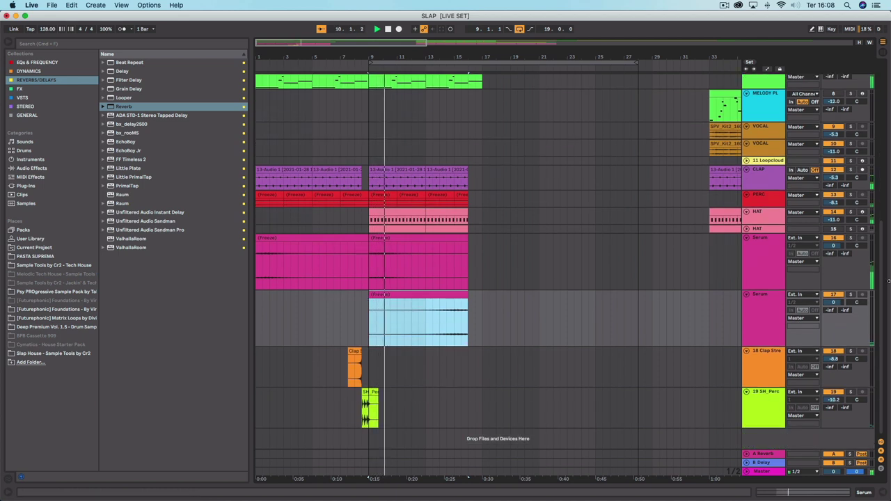
- Rename the original Serum track above the duplicate as UPLIFTER
{"action": "left_click", "coordinate": [764, 309]}
{"action": "left_click_drag", "start_coordinate": [764, 310], "coordinate": [760, 239]}
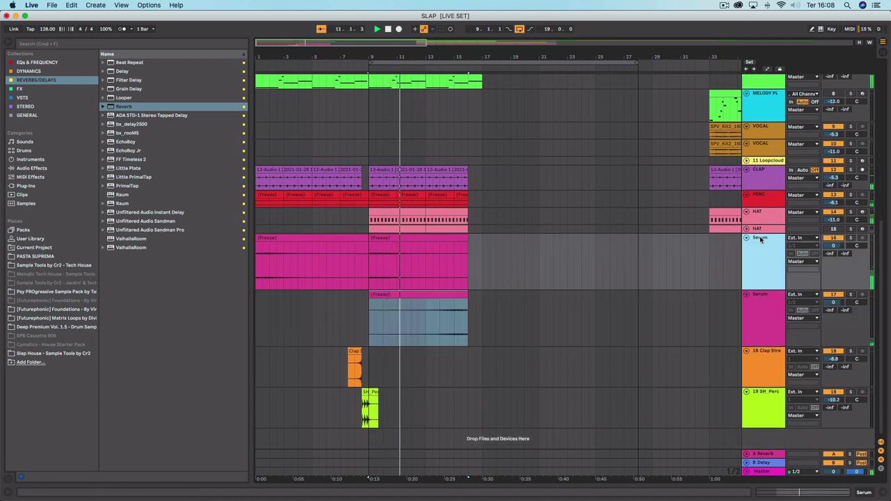
{"action": "type", "text": "U"}
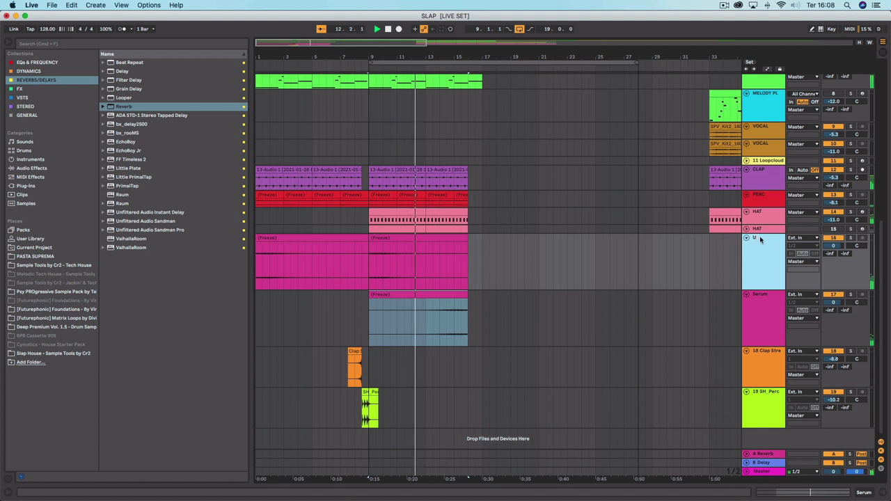
{"action": "type", "text": "PLIFTER"}
{"action": "key", "text": "Return"}
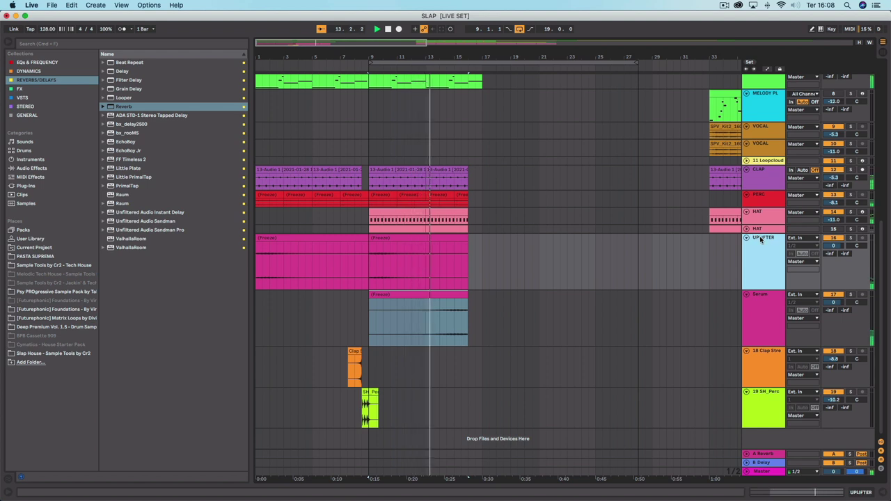
{"action": "left_click_drag", "start_coordinate": [510, 53], "coordinate": [524, 90]}
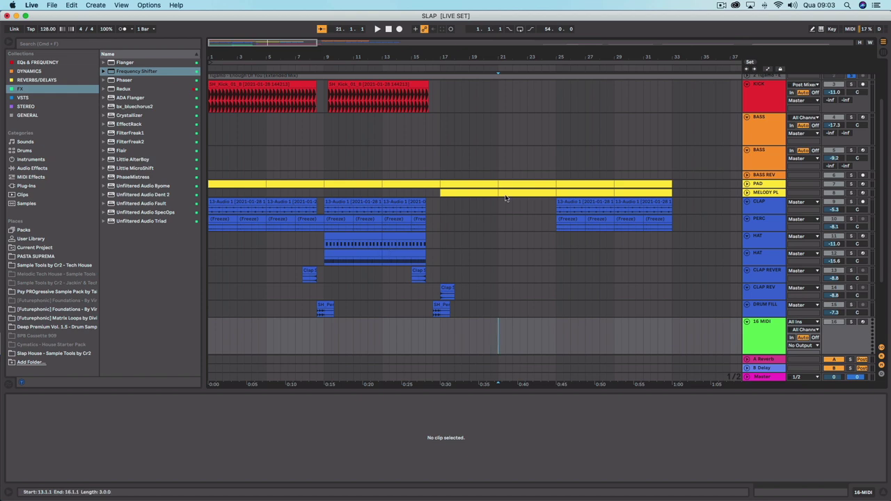
- Review the colour-grouped kick, bass, pad, melody and drum tracks, enlarging the PAD and MELODY PLUCK tracks to show their notes
{"action": "left_click", "coordinate": [756, 104]}
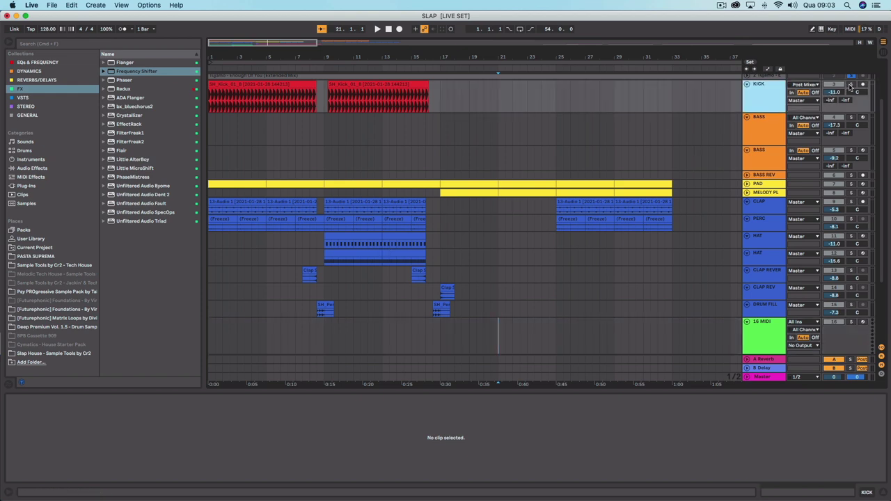
{"action": "left_click", "coordinate": [764, 129]}
{"action": "left_click", "coordinate": [754, 159]}
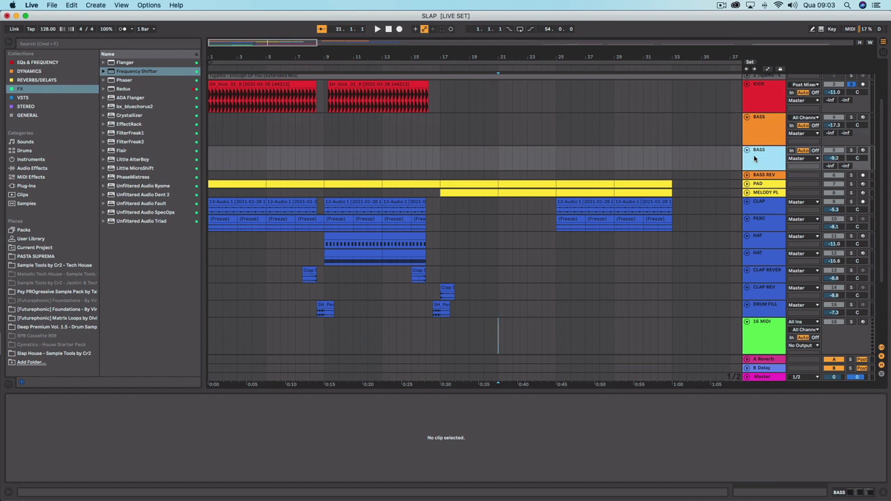
{"action": "left_click", "coordinate": [758, 183]}
{"action": "left_click", "coordinate": [758, 192]}
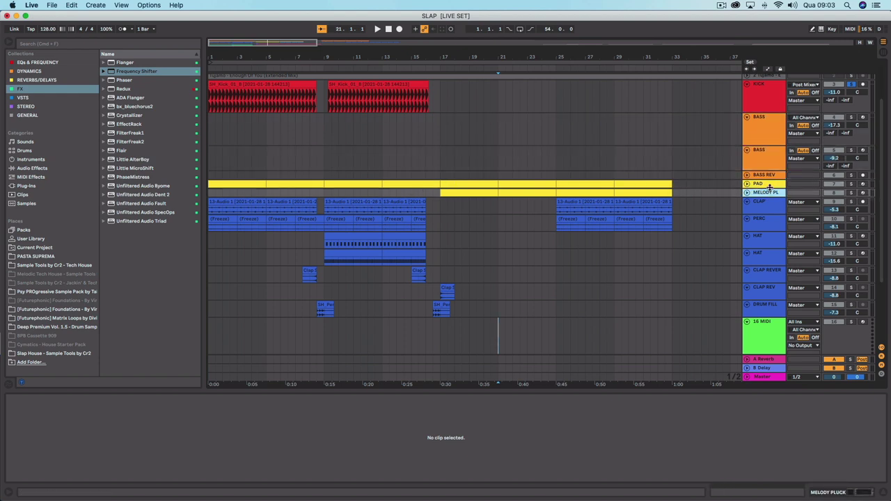
{"action": "left_click_drag", "start_coordinate": [769, 187], "coordinate": [771, 211]}
{"action": "scroll", "coordinate": [772, 227], "scroll_direction": "down", "scroll_amount": 4}
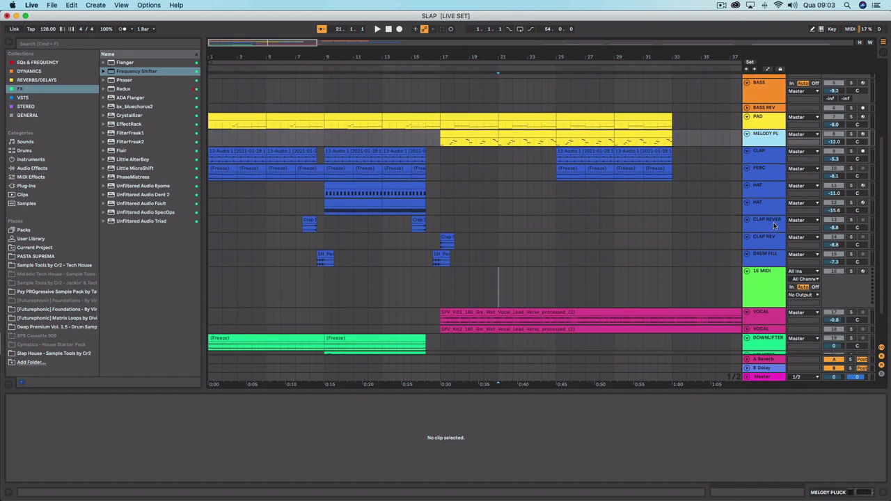
- Review the drum fill, vocal, uplifter and downlifter tracks in the lower part of the arrangement
{"action": "left_click", "coordinate": [775, 261]}
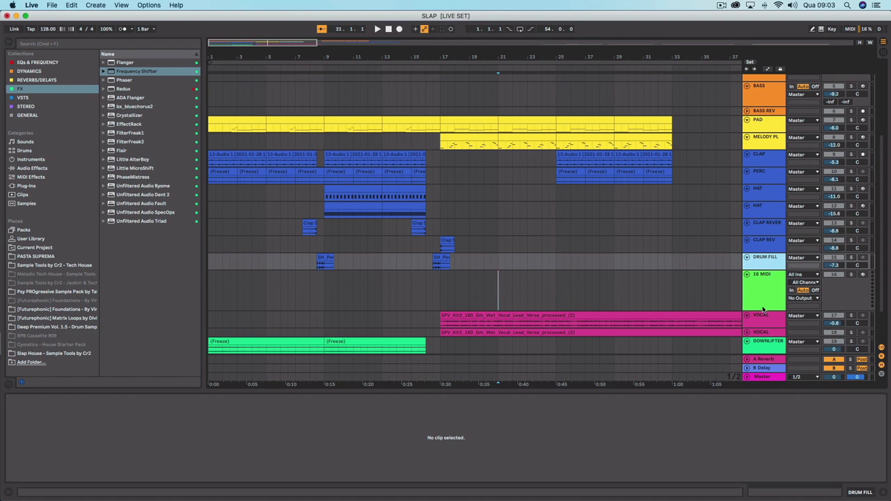
{"action": "left_click", "coordinate": [765, 318]}
{"action": "scroll", "coordinate": [769, 322], "scroll_direction": "down", "scroll_amount": 3}
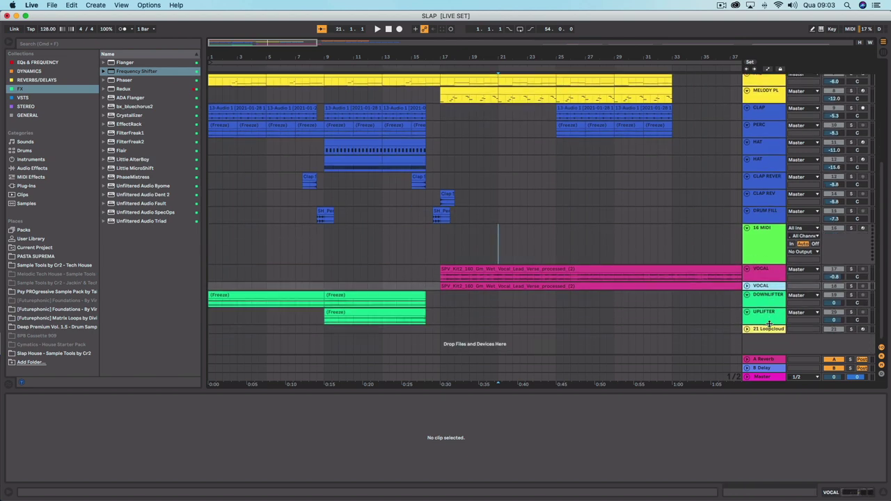
{"action": "left_click", "coordinate": [769, 319]}
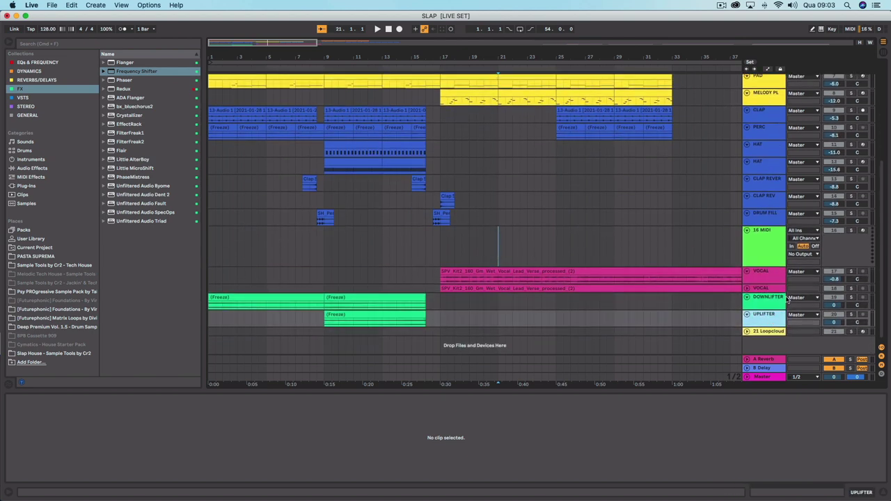
{"action": "left_click", "coordinate": [760, 301]}
- Insert an empty four-bar MIDI clip from 17.1.1 to 21.1.1 on the 16 MIDI track
{"action": "left_click", "coordinate": [757, 243]}
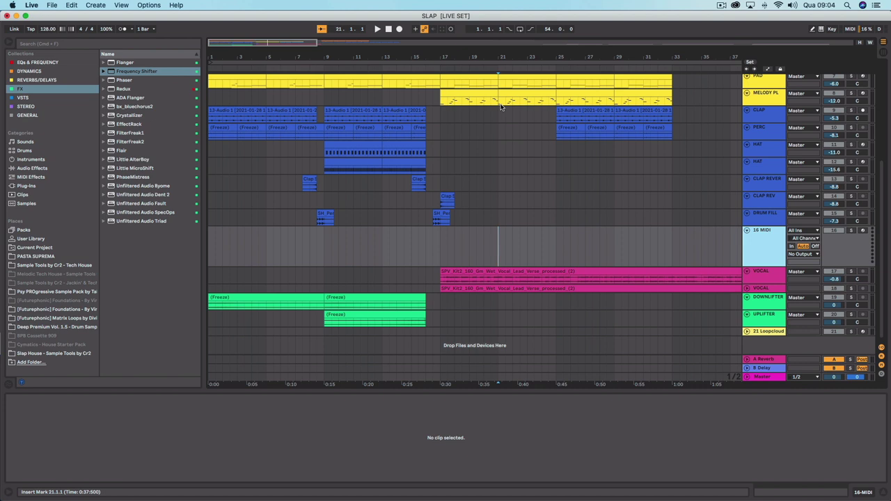
{"action": "left_click", "coordinate": [479, 247]}
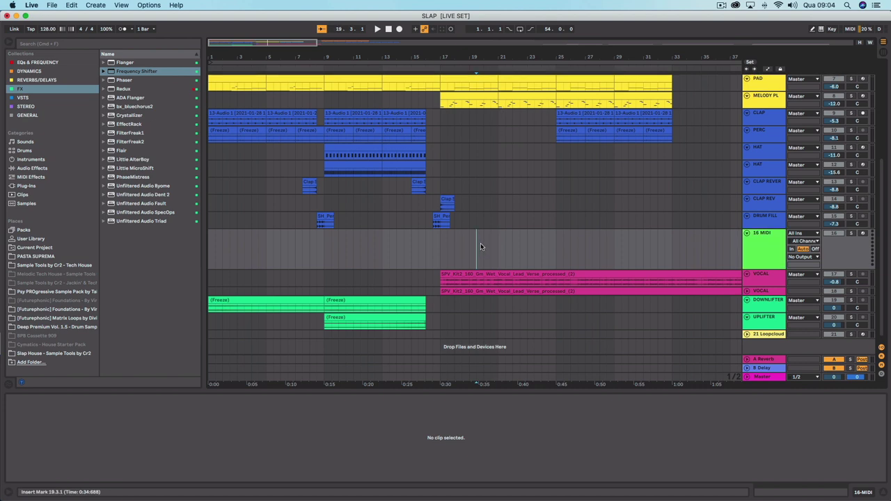
{"action": "left_click", "coordinate": [494, 240]}
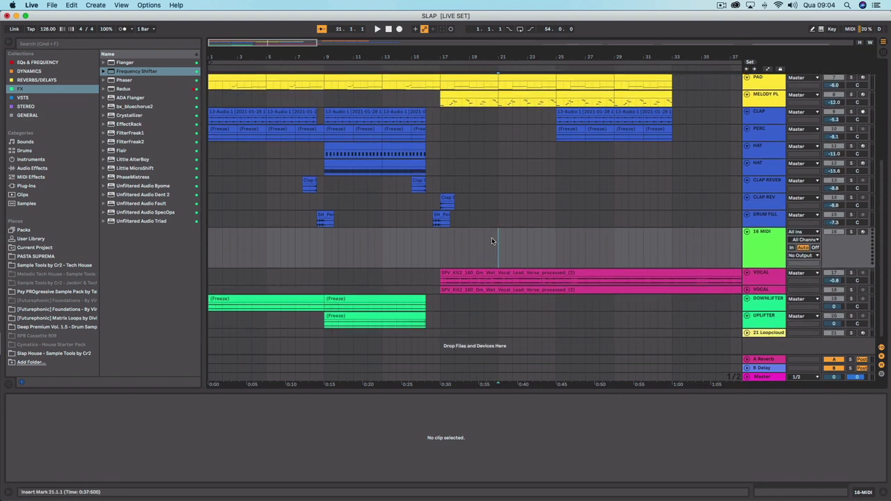
{"action": "scroll", "coordinate": [493, 237], "scroll_direction": "down", "scroll_amount": 1}
{"action": "left_click_drag", "start_coordinate": [496, 237], "coordinate": [454, 236]}
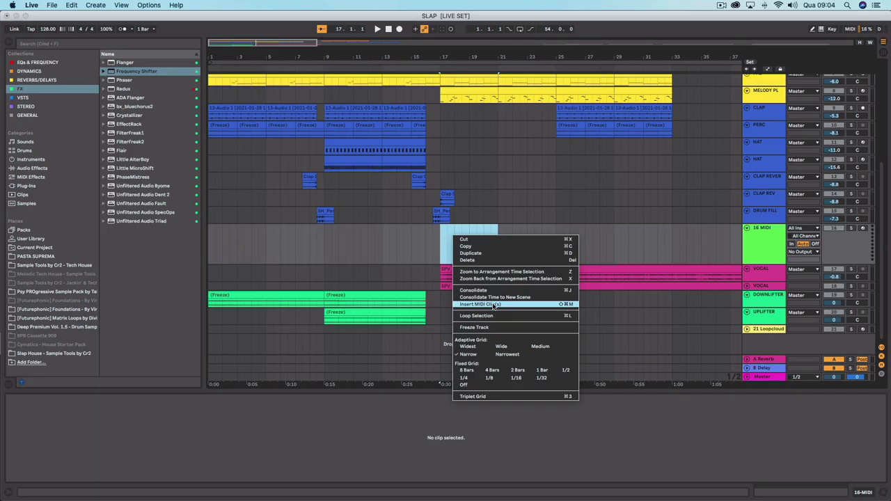
{"action": "left_click", "coordinate": [493, 305]}
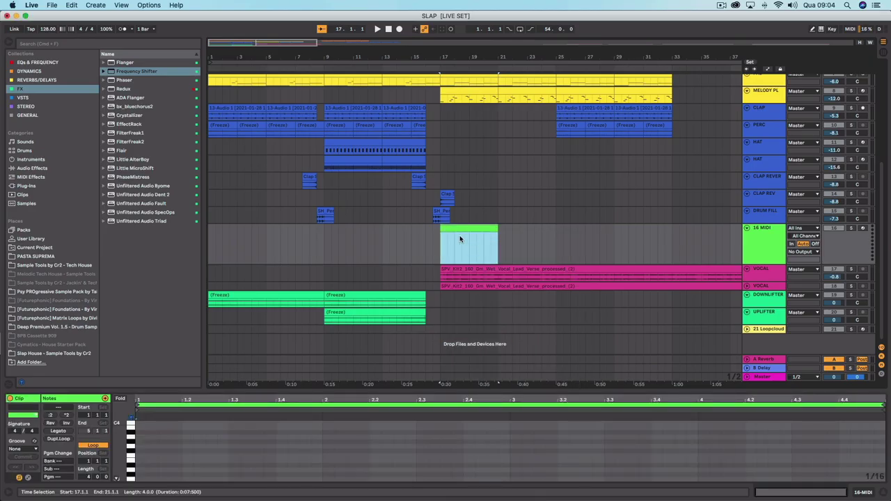
- Search for "drum", load a Drum Rack onto the MIDI track and browse the Slap House - Sample Tools by Cr2 folder
{"action": "left_click", "coordinate": [41, 45]}
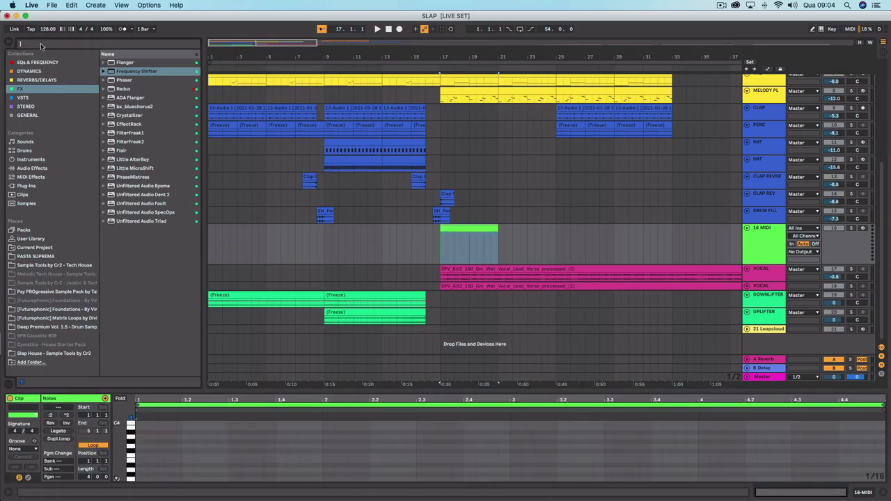
{"action": "type", "text": "drum"}
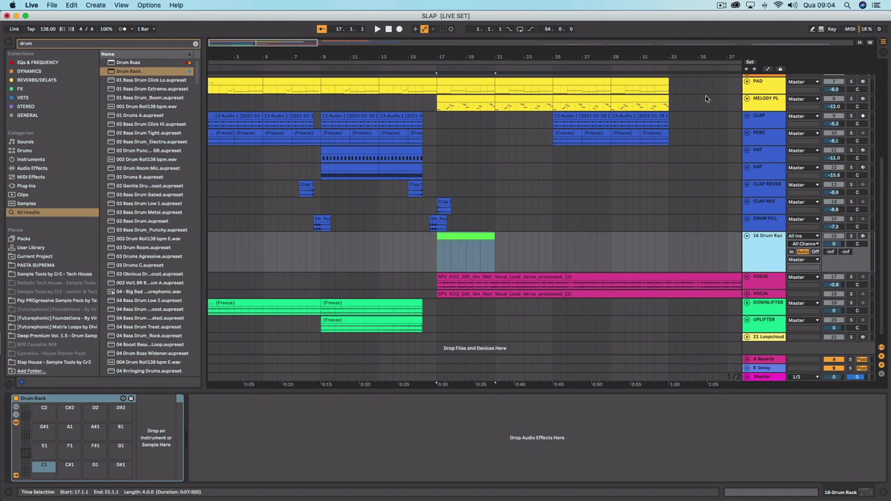
{"action": "scroll", "coordinate": [705, 95], "scroll_direction": "up", "scroll_amount": 5}
{"action": "scroll", "coordinate": [696, 125], "scroll_direction": "down", "scroll_amount": 5}
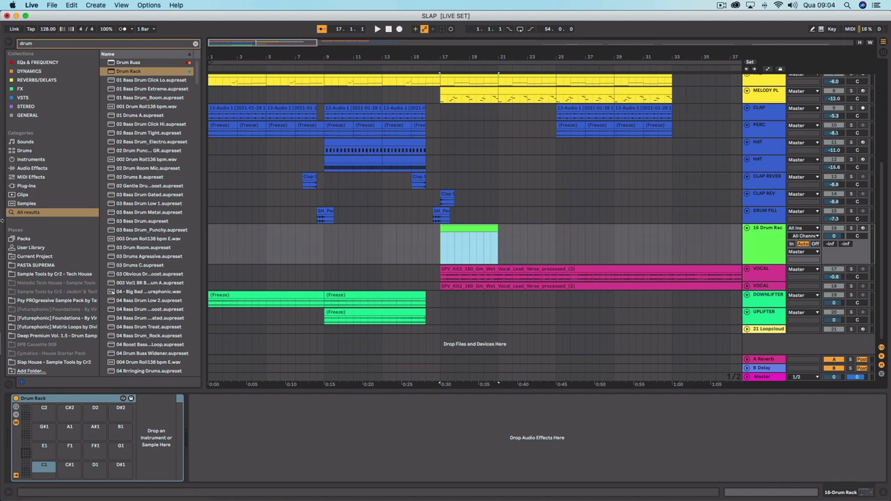
{"action": "left_click", "coordinate": [23, 363]}
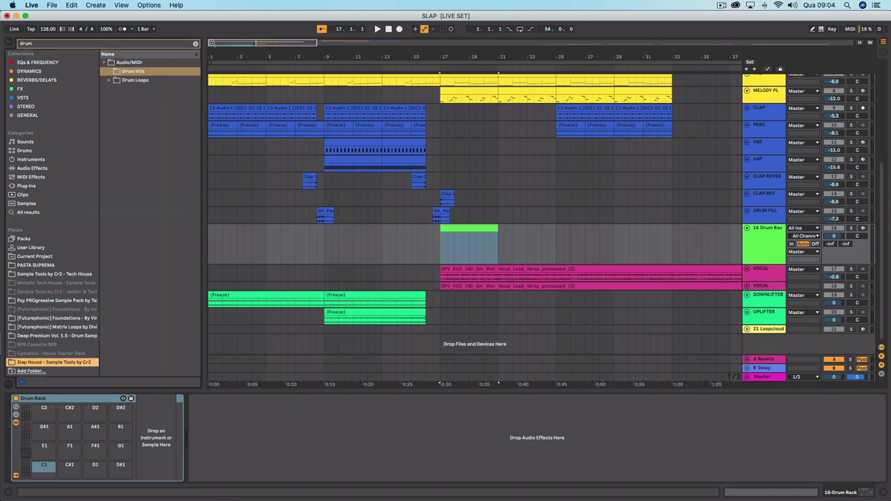
{"action": "left_click", "coordinate": [190, 44]}
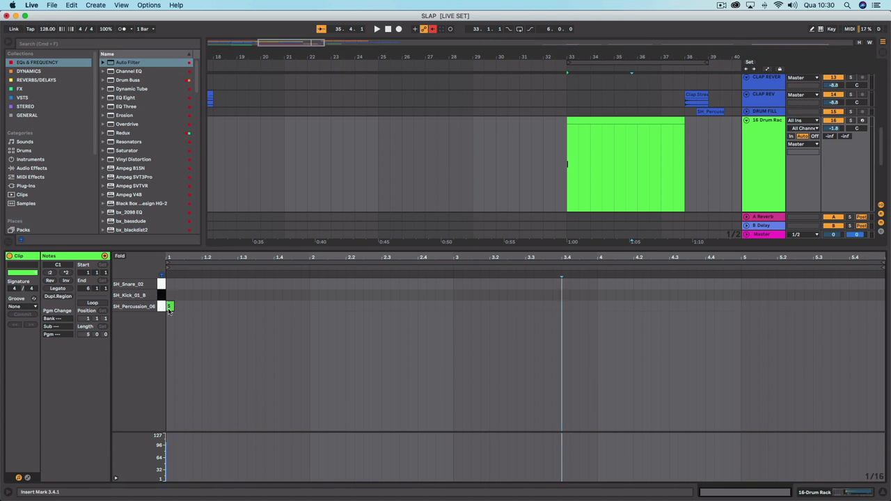
- Add a second SH_Percussion_06 note at 1.1.3, following the one on the first beat of the clip
{"action": "mouse_move", "coordinate": [168, 308]}
{"action": "left_mouse_down"}
{"action": "mouse_move", "coordinate": [173, 284]}
{"action": "mouse_move", "coordinate": [170, 308]}
{"action": "left_mouse_up"}
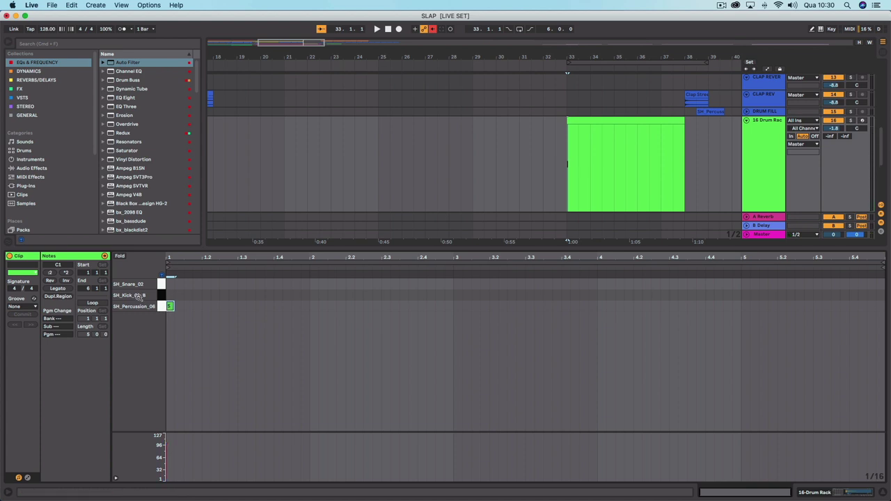
{"action": "double_click", "coordinate": [191, 306]}
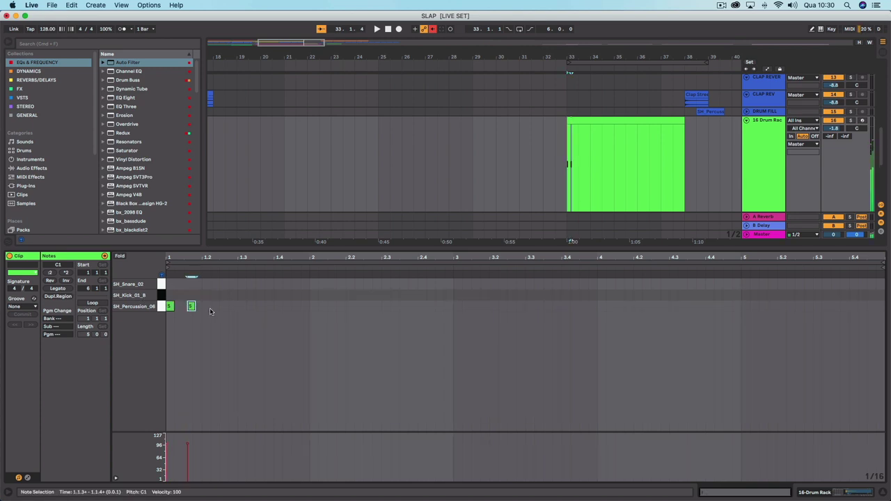
{"action": "left_click", "coordinate": [189, 324]}
{"action": "left_click_drag", "start_coordinate": [191, 307], "coordinate": [189, 306]}
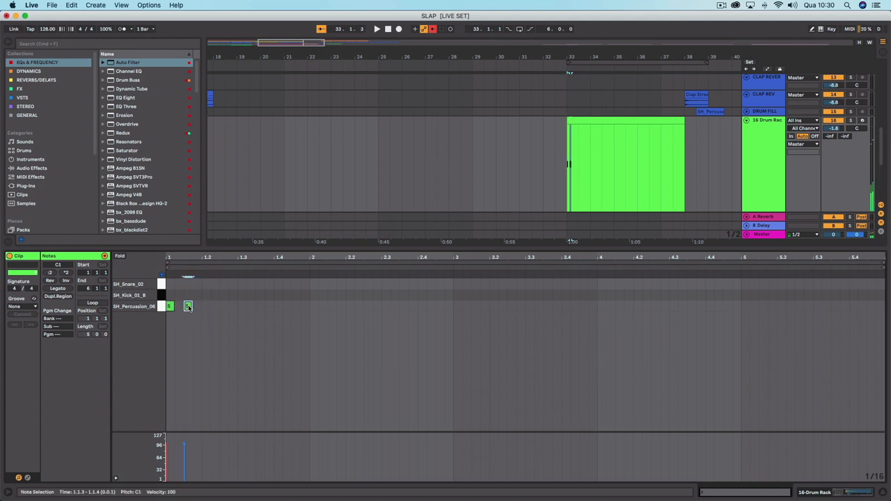
{"action": "key", "text": "plus"}
{"action": "key", "text": "plus"}
- Duplicate the two percussion notes repeatedly to fill the clip with eighth notes up to bar 6
{"action": "left_click_drag", "start_coordinate": [256, 330], "coordinate": [128, 300]}
{"action": "key", "text": "super+d"}
{"action": "key", "text": "super+d"}
{"action": "key", "text": "super+d"}
{"action": "key", "text": "super+d"}
{"action": "key", "text": "super+d"}
{"action": "key", "text": "super+d"}
{"action": "key", "text": "super+d"}
{"action": "key", "text": "super+d"}
{"action": "key", "text": "super+d"}
{"action": "key", "text": "super+d"}
{"action": "key", "text": "super+d"}
{"action": "key", "text": "super+d"}
{"action": "key", "text": "super+d"}
{"action": "key", "text": "super+d"}
{"action": "key", "text": "super+d"}
{"action": "key", "text": "super+d"}
{"action": "key", "text": "super+d"}
{"action": "key", "text": "super+d"}
{"action": "key", "text": "super+d"}
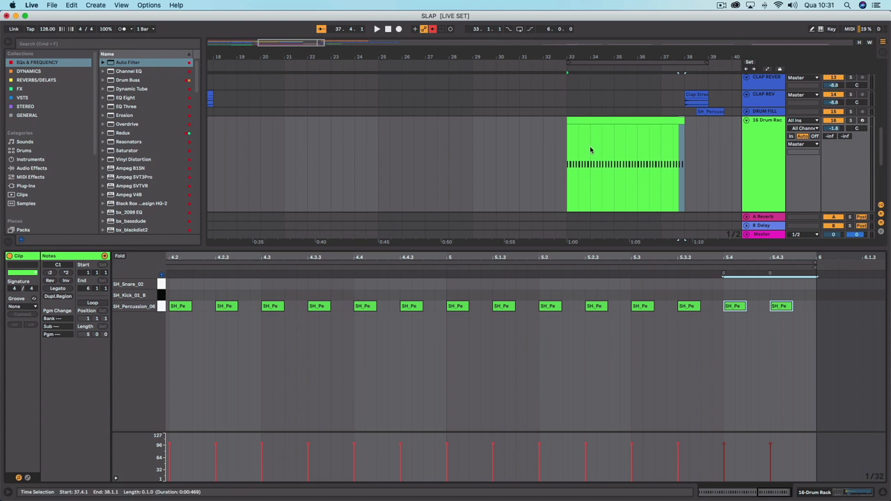
- Select the Drum Rack clip at bar 33 and play back its eighth-note percussion pattern
{"action": "left_click", "coordinate": [617, 121]}
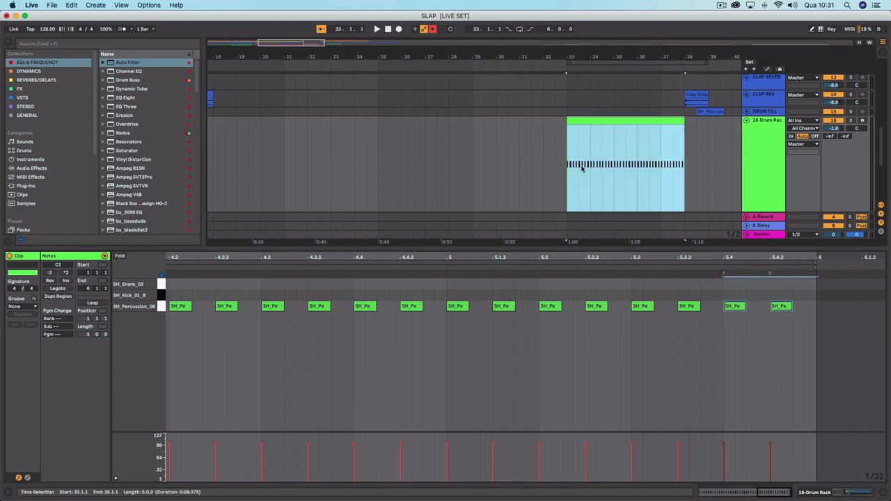
{"action": "scroll", "coordinate": [615, 186], "scroll_direction": "right", "scroll_amount": 3}
{"action": "scroll", "coordinate": [614, 186], "scroll_direction": "down", "scroll_amount": 3}
{"action": "scroll", "coordinate": [613, 186], "scroll_direction": "left", "scroll_amount": 4}
{"action": "scroll", "coordinate": [539, 362], "scroll_direction": "left", "scroll_amount": 15}
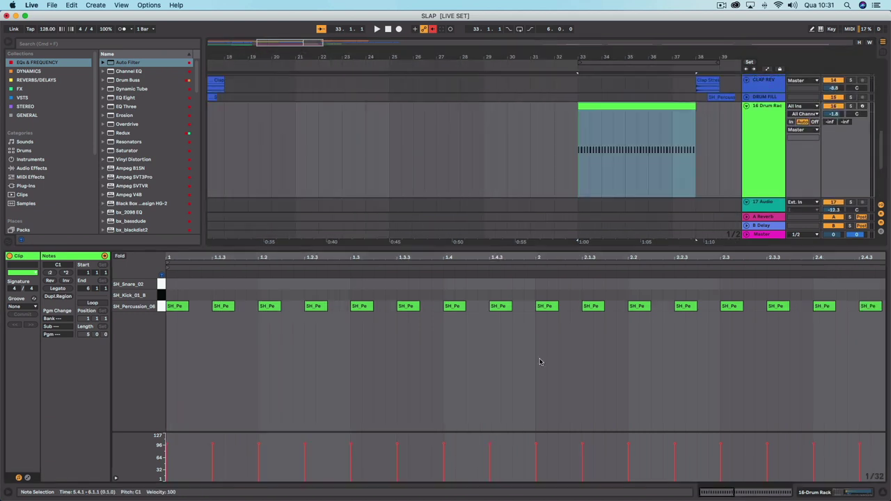
{"action": "key", "text": "space"}
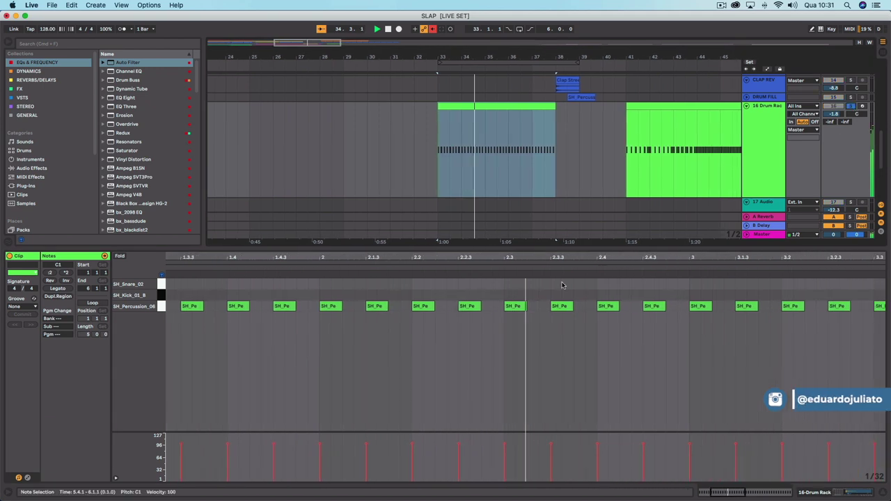
{"action": "key", "text": "space"}
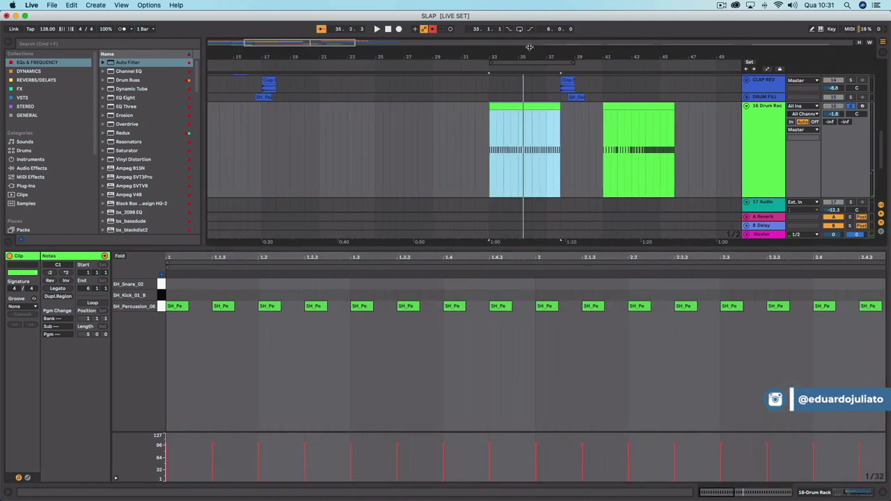
- Copy all the percussion notes one sixteenth later to fill the clip with sixteenth notes, and play it back
{"action": "left_click_drag", "start_coordinate": [529, 57], "coordinate": [529, 55]}
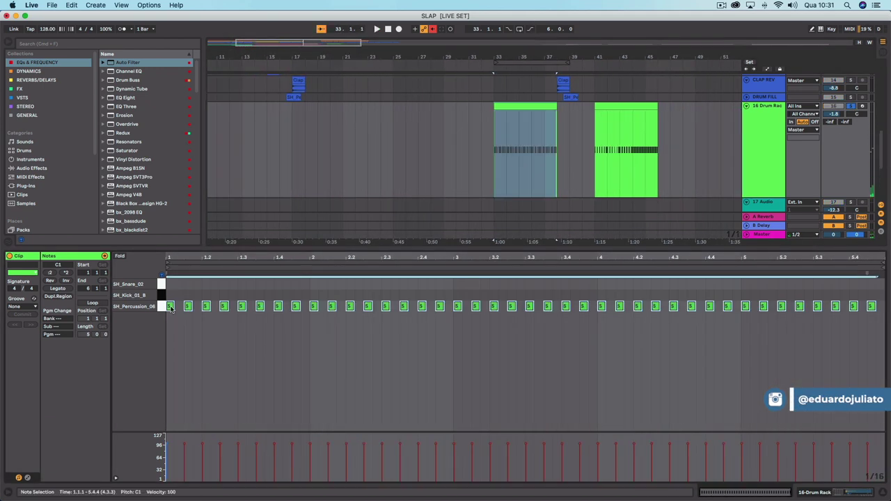
{"action": "left_click_drag", "start_coordinate": [170, 309], "coordinate": [178, 308]}
{"action": "key", "text": "space"}
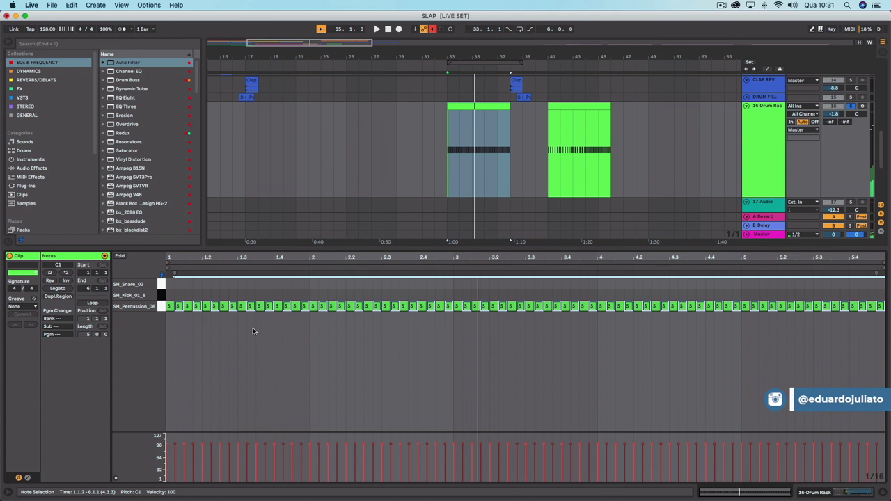
{"action": "key", "text": "shift+Tab"}
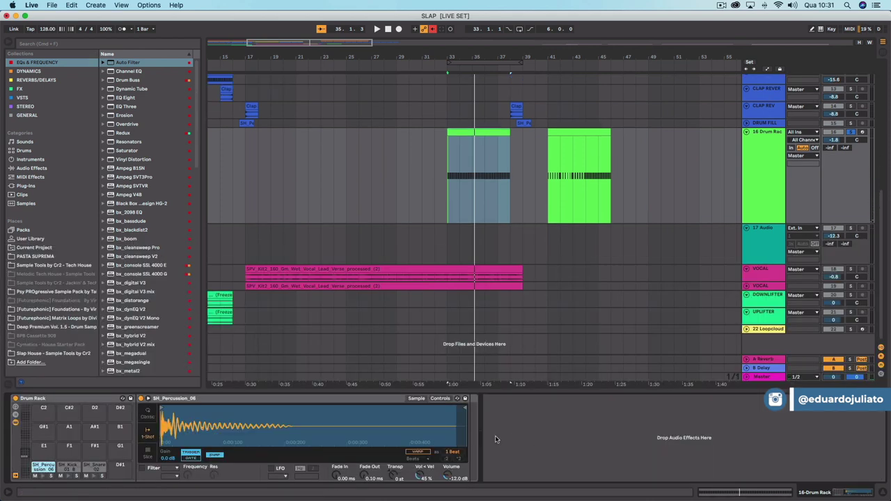
{"action": "key", "text": "shift+Tab"}
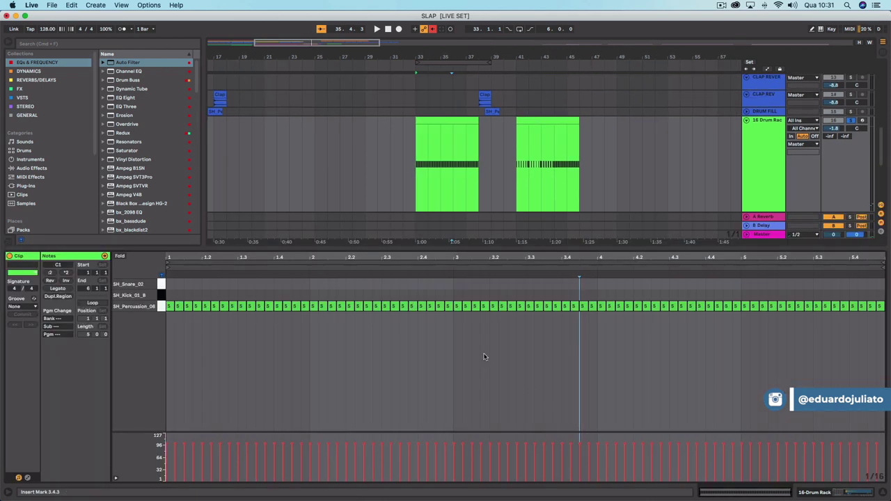
- Thin the first bar of the eighth-note pattern to quarter notes by deleting its offbeat hits, and play it back
{"action": "left_click", "coordinate": [462, 334]}
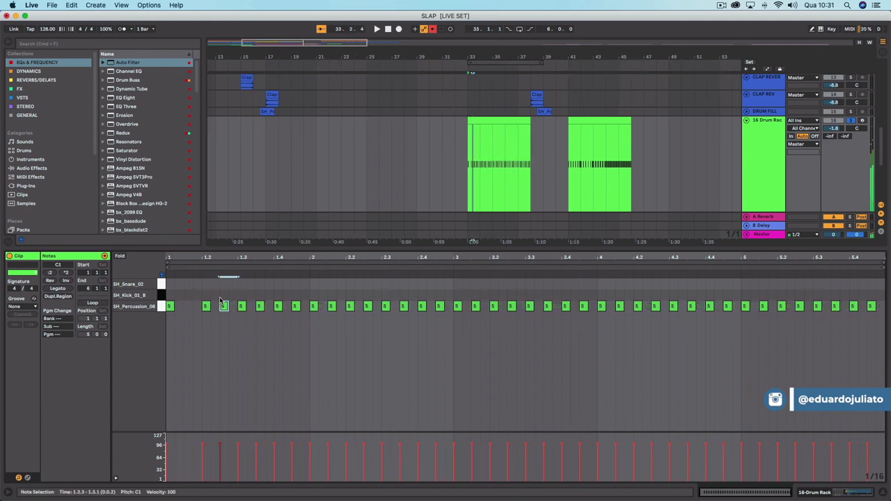
{"action": "key", "text": "Delete"}
{"action": "left_click", "coordinate": [260, 306]}
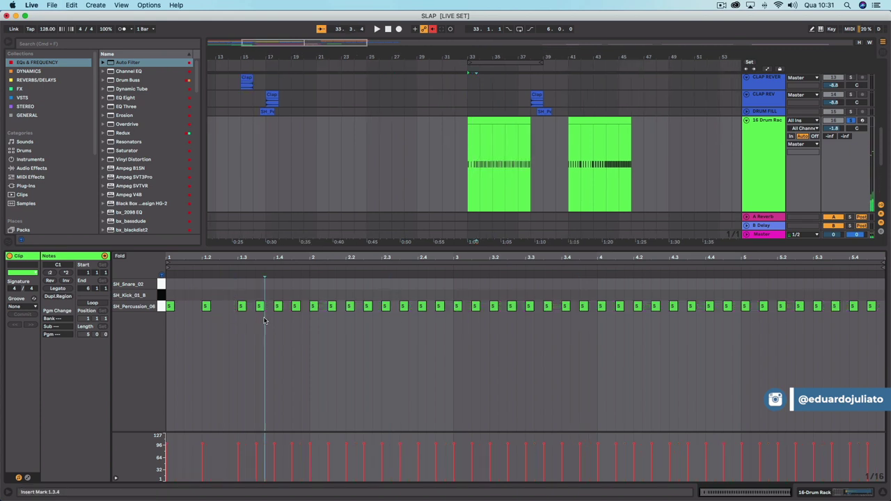
{"action": "key", "text": "Delete"}
{"action": "left_click", "coordinate": [295, 306]}
{"action": "key", "text": "Delete"}
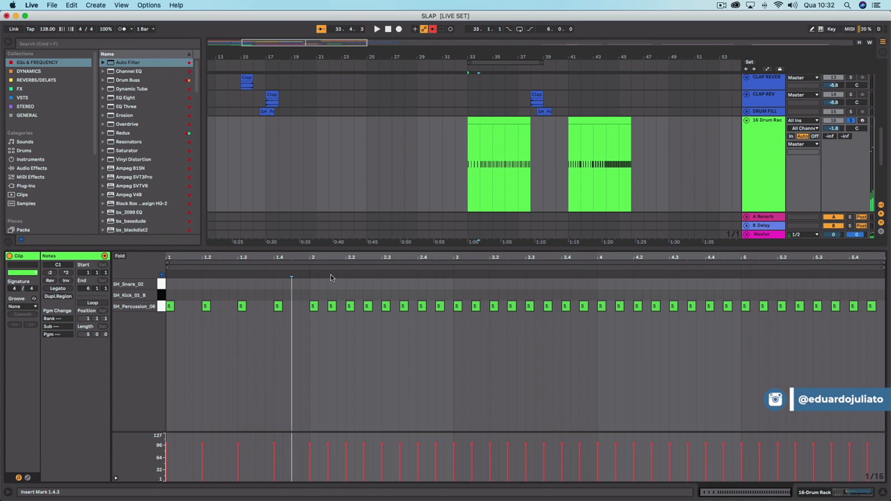
{"action": "key", "text": "space"}
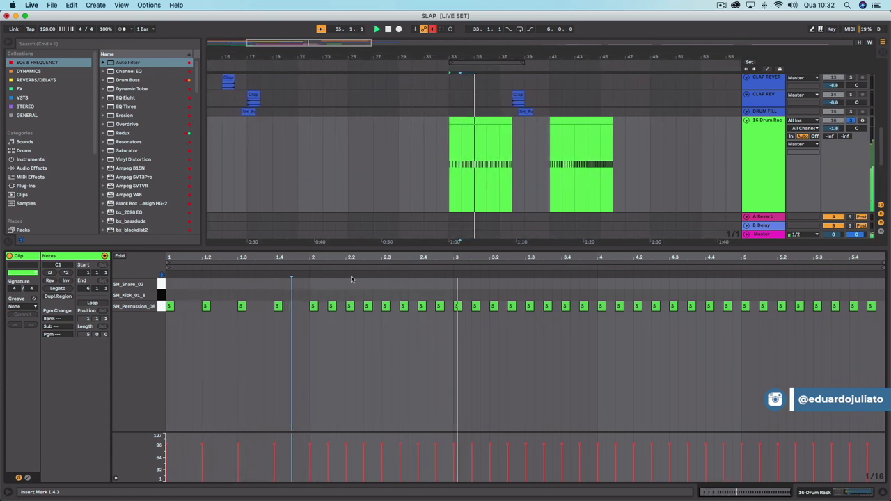
{"action": "key", "text": "space"}
- Copy the third bar's percussion notes one sixteenth later to fill that bar with sixteenth notes, and play the buildup
{"action": "left_click_drag", "start_coordinate": [587, 319], "coordinate": [470, 312]}
{"action": "left_click", "coordinate": [602, 316]}
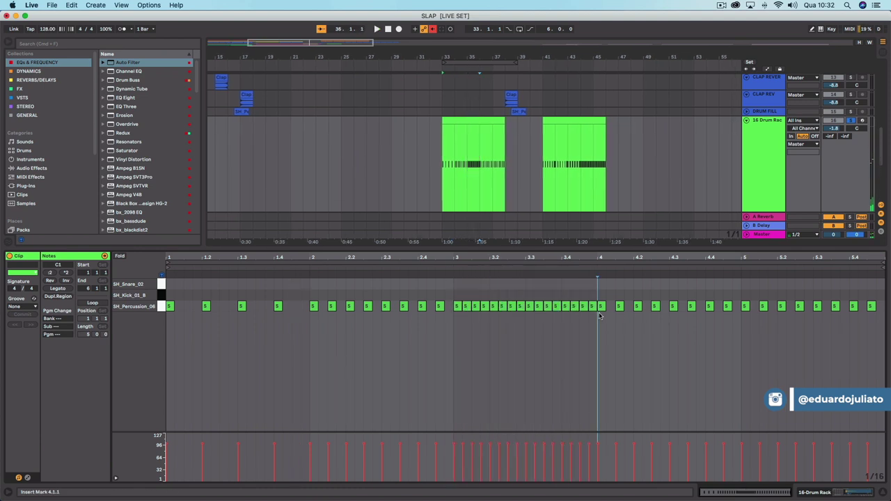
{"action": "key", "text": "space"}
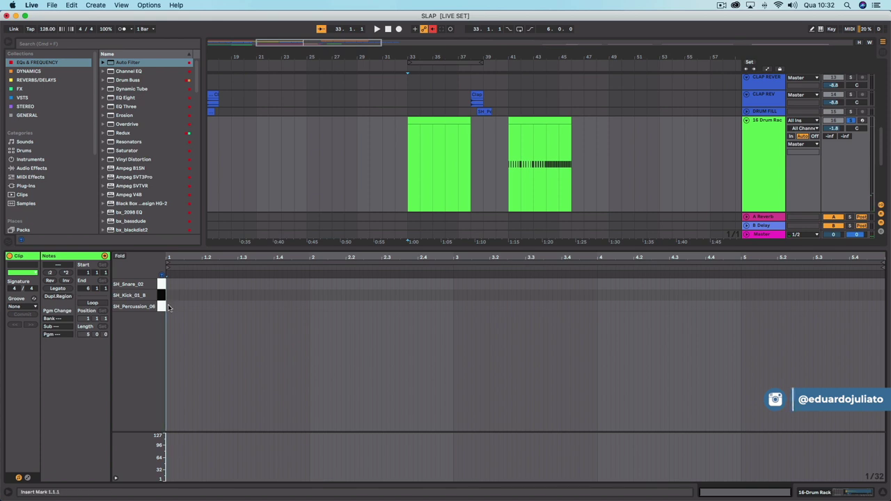
- Set the grid to 1/16, place SH_Percussion_06 hits at 1.1.1, 1.1.4, 1.2.3 and 1.2.4 in the bar 33 clip, and play it
{"action": "right_click", "coordinate": [180, 307]}
{"action": "left_click", "coordinate": [265, 432]}
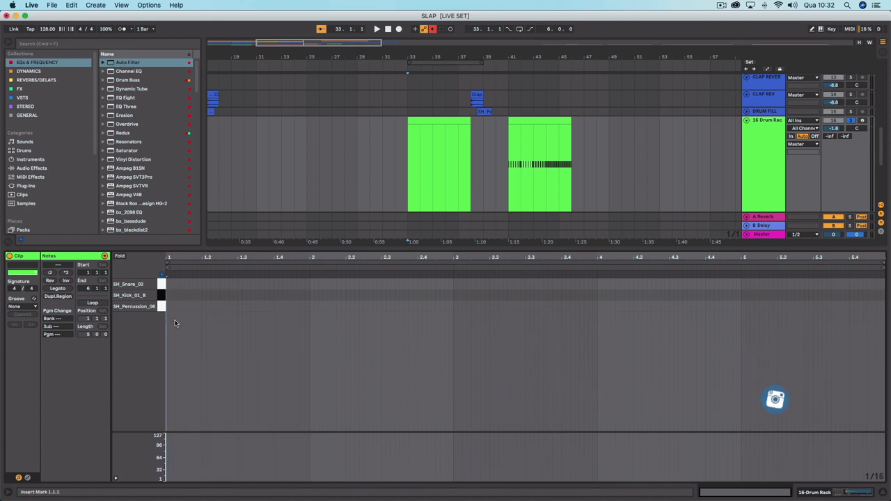
{"action": "double_click", "coordinate": [171, 307]}
{"action": "double_click", "coordinate": [198, 308]}
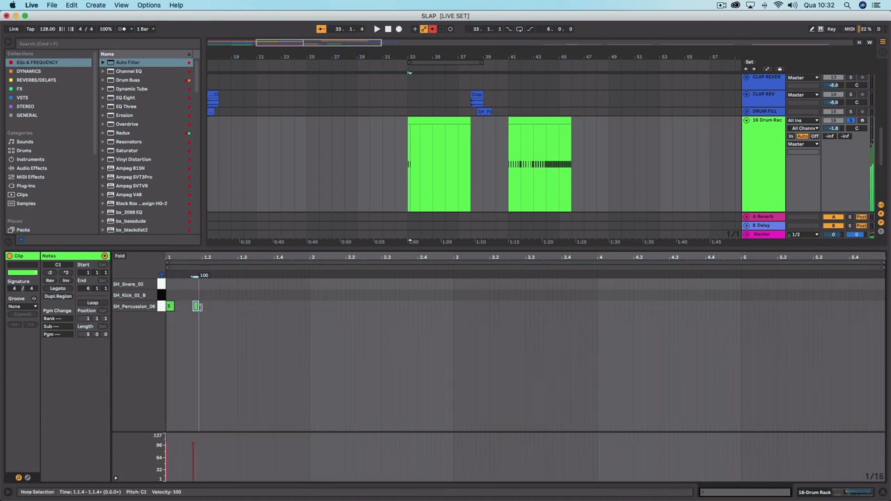
{"action": "double_click", "coordinate": [223, 307]}
{"action": "double_click", "coordinate": [233, 307]}
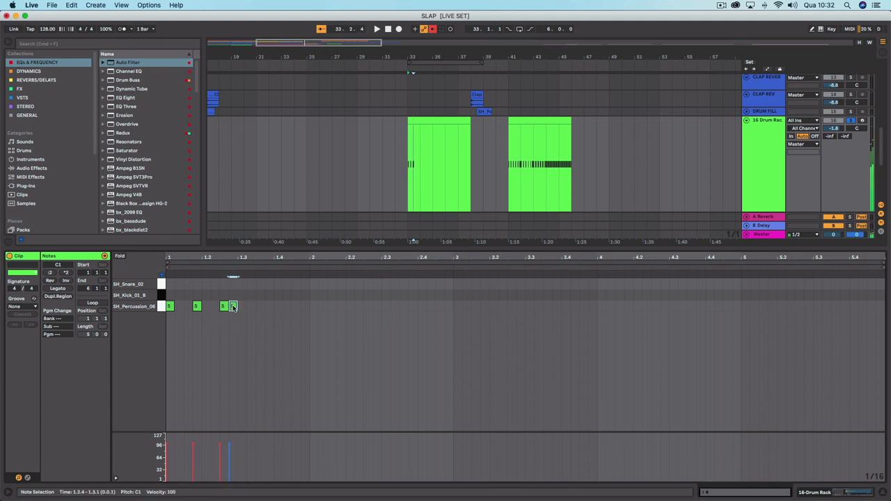
{"action": "key", "text": "space"}
{"action": "left_click", "coordinate": [256, 308]}
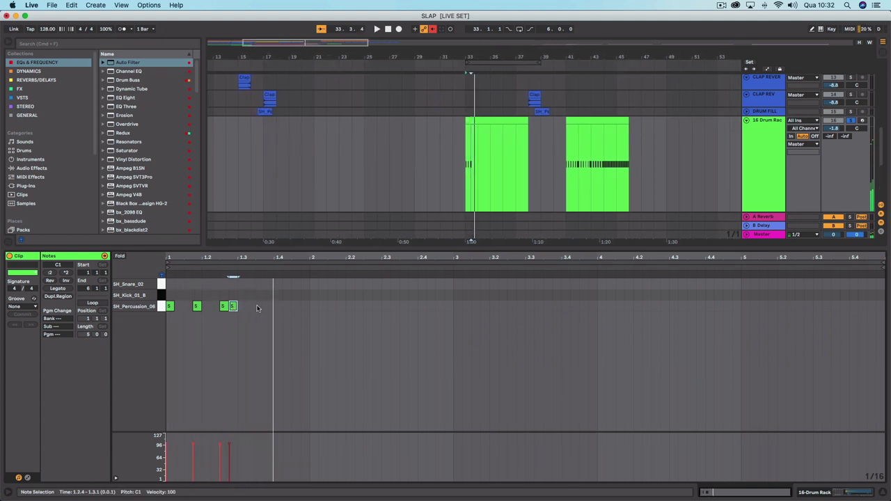
{"action": "key", "text": "space"}
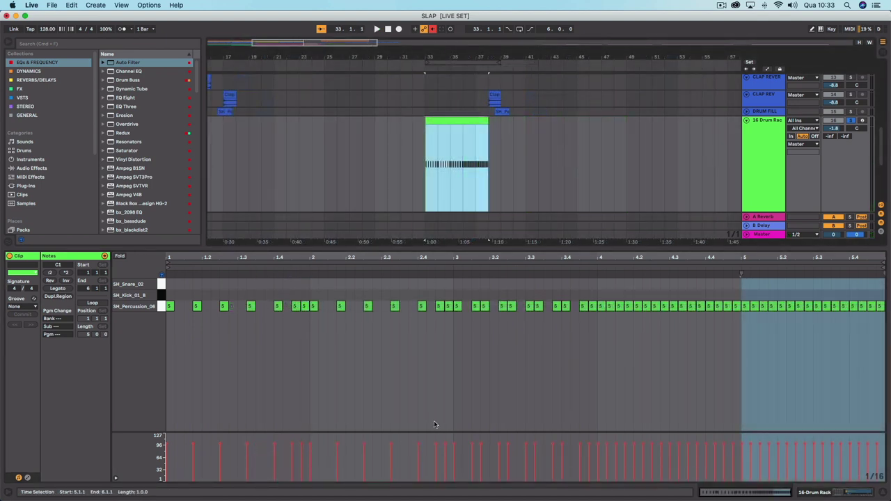
- Play back the full percussion buildup from the start of the bar 33 clip
{"action": "left_click", "coordinate": [434, 421]}
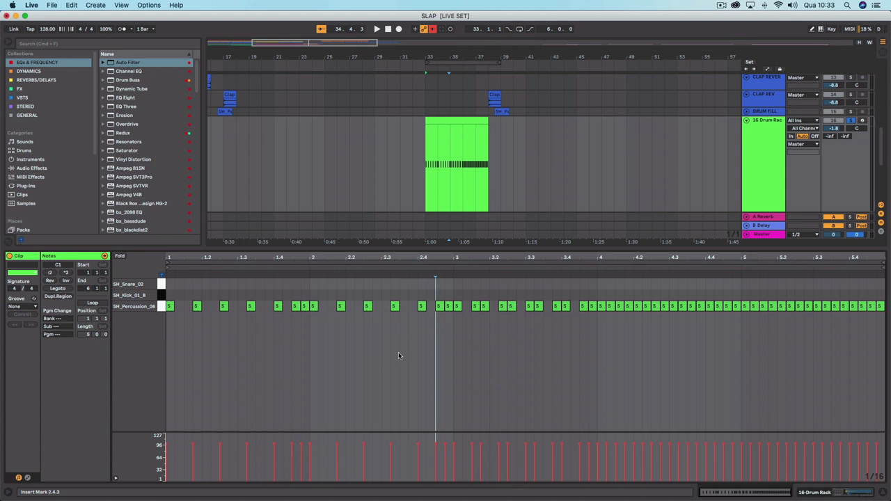
{"action": "left_click", "coordinate": [176, 322]}
{"action": "key", "text": "space"}
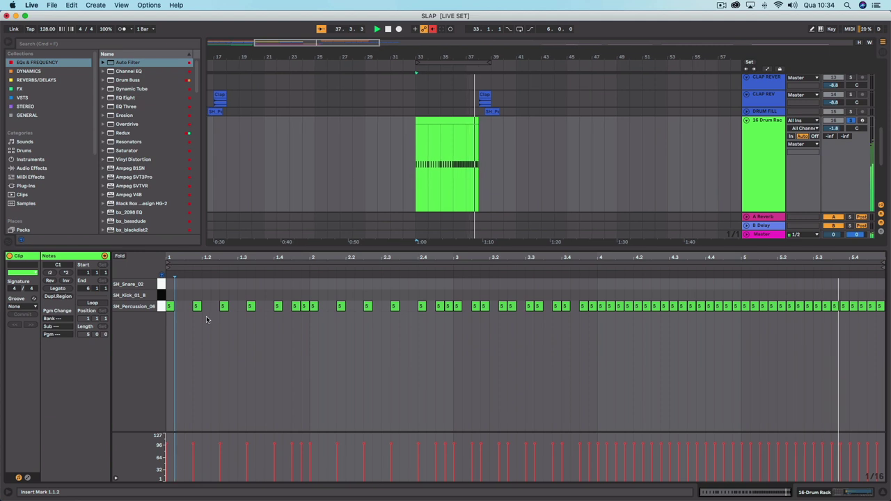
- Solo the CLAP REV and DRUM FILL tracks along with the Drum Rack and play the buildup through into the fill
{"action": "left_click", "coordinate": [851, 111]}
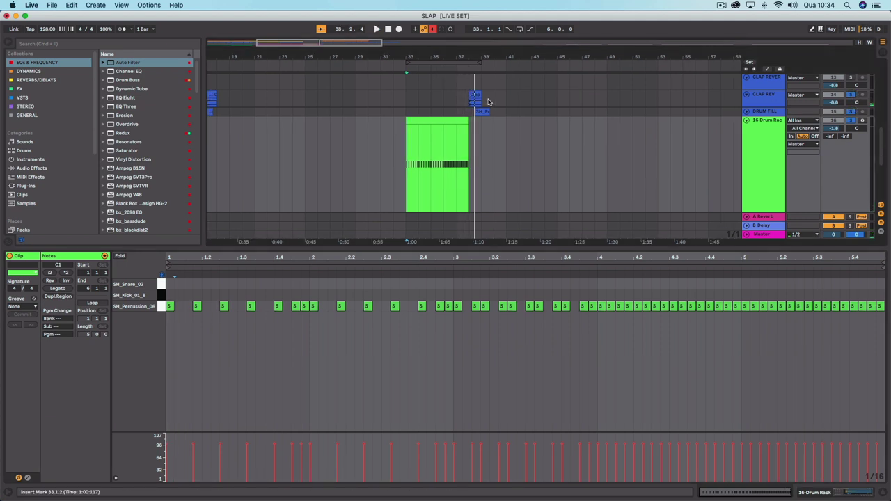
{"action": "scroll", "coordinate": [488, 101], "scroll_direction": "up", "scroll_amount": 15}
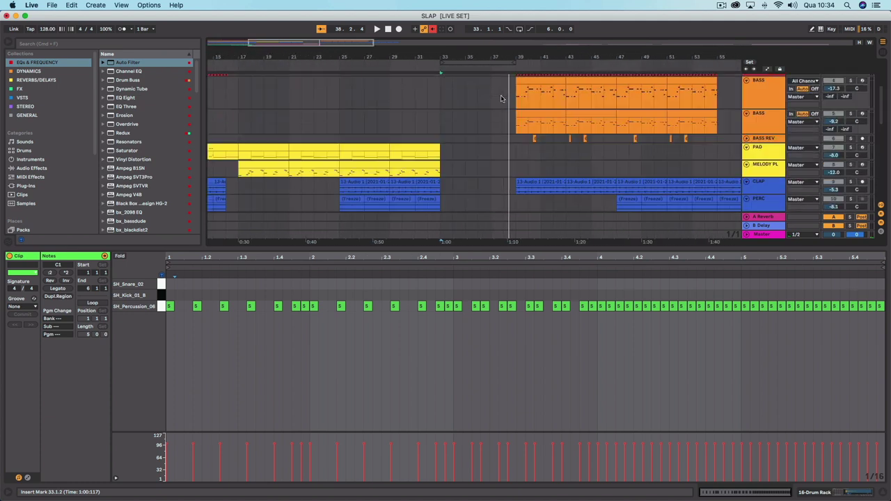
{"action": "scroll", "coordinate": [501, 98], "scroll_direction": "up", "scroll_amount": 5}
{"action": "scroll", "coordinate": [617, 143], "scroll_direction": "down", "scroll_amount": 15}
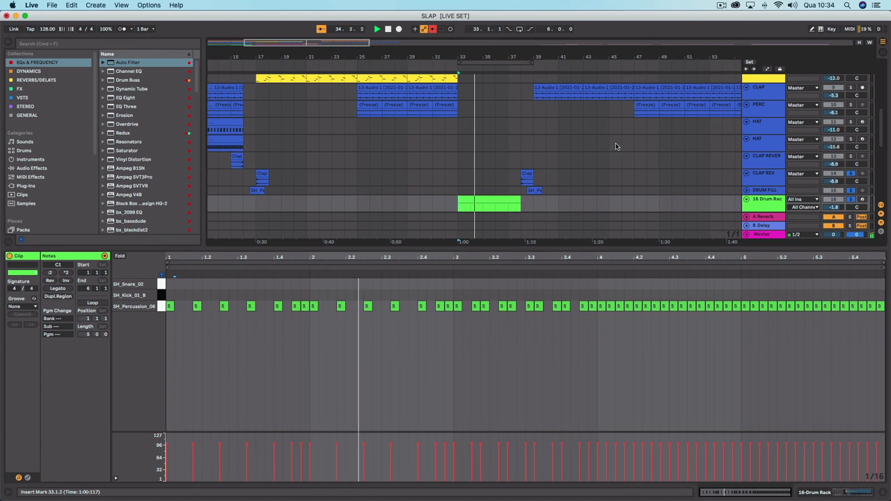
{"action": "scroll", "coordinate": [590, 104], "scroll_direction": "up", "scroll_amount": 8}
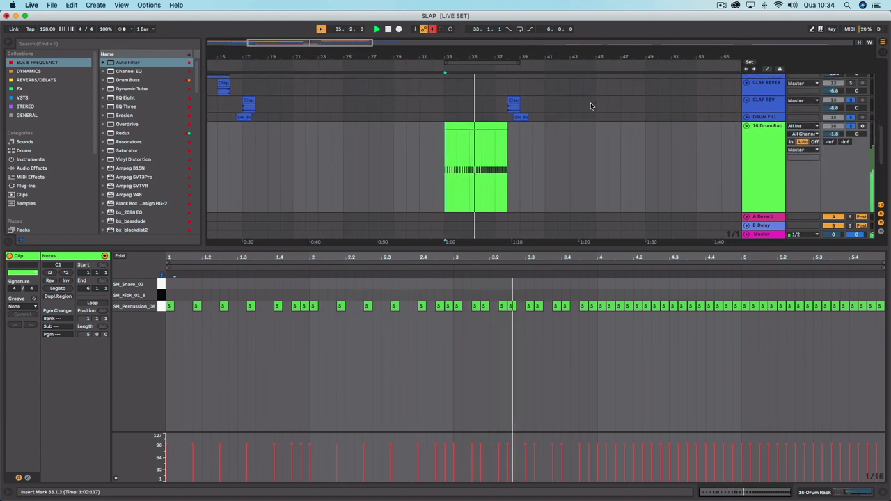
{"action": "scroll", "coordinate": [588, 106], "scroll_direction": "right", "scroll_amount": 3}
{"action": "scroll", "coordinate": [586, 111], "scroll_direction": "right", "scroll_amount": 2}
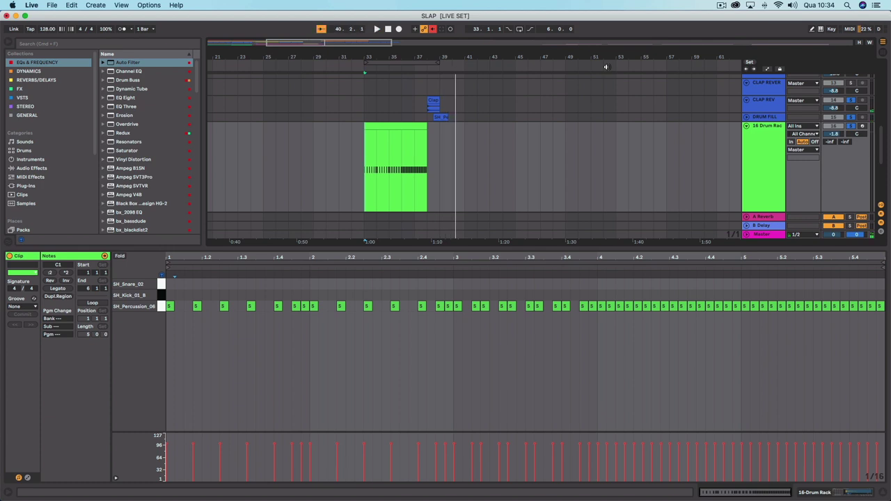
- Solo only the Drum Rack track and select its percussion clip at bar 33
{"action": "left_click", "coordinate": [667, 117]}
{"action": "left_click", "coordinate": [752, 141]}
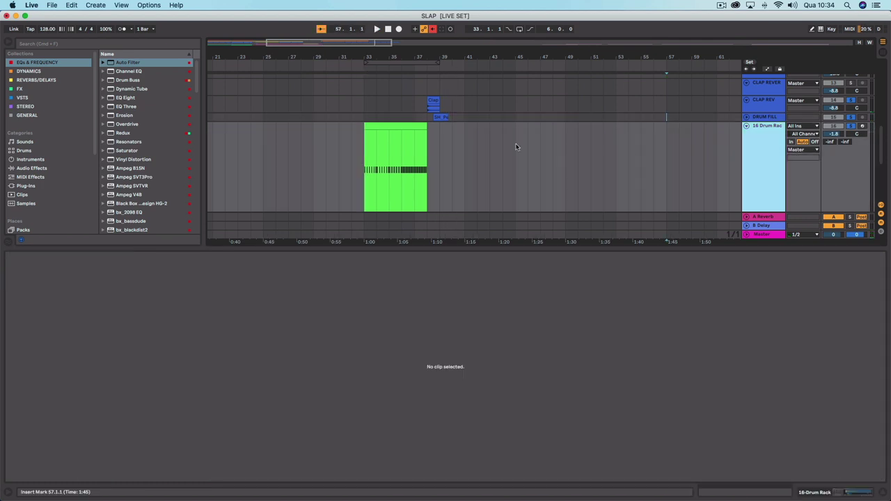
{"action": "left_click", "coordinate": [413, 124]}
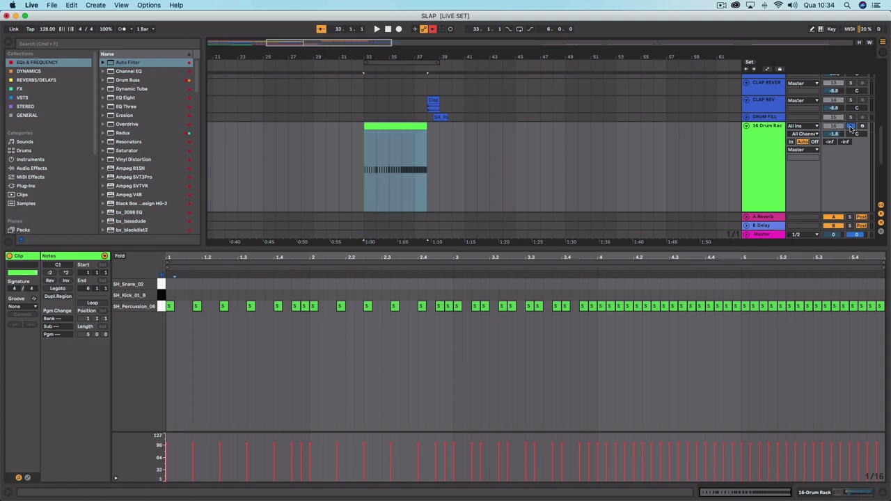
{"action": "left_click", "coordinate": [762, 133]}
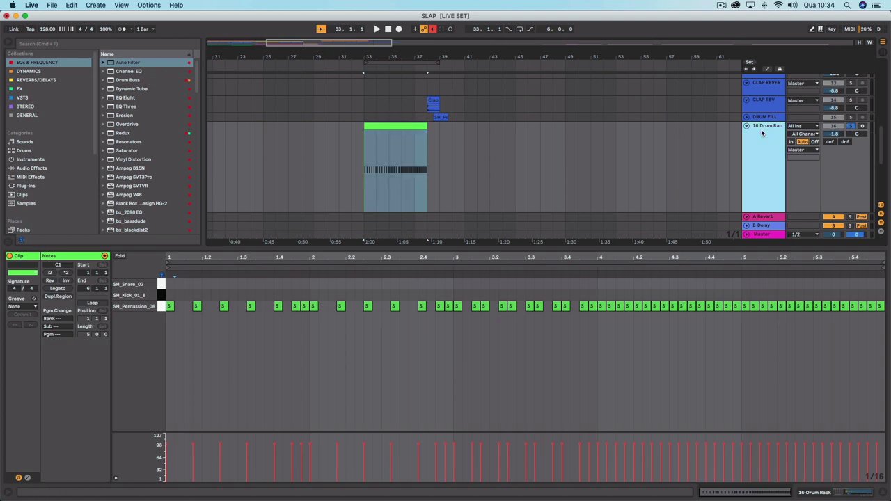
{"action": "left_click", "coordinate": [384, 126]}
{"action": "key", "text": "z"}
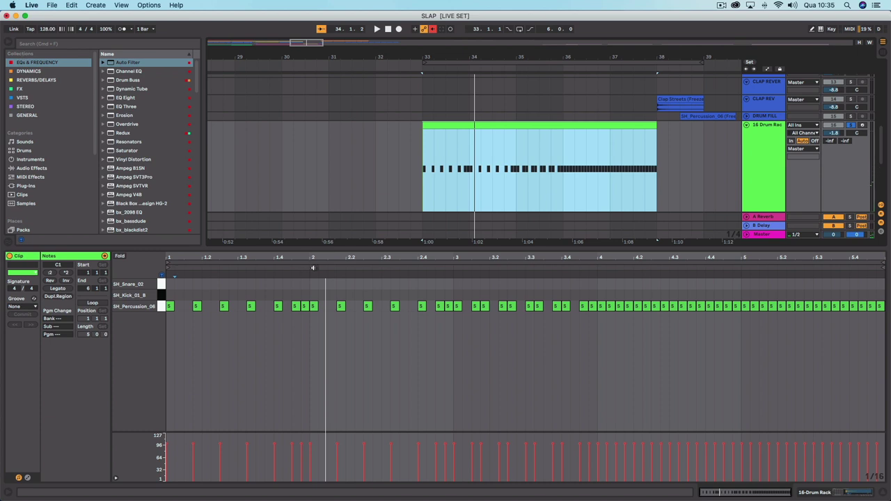
- Show the Drum Rack's devices and the automation lanes, and display the SH_Percussion_06 Transpose envelope on the track
{"action": "left_click_drag", "start_coordinate": [324, 249], "coordinate": [418, 499]}
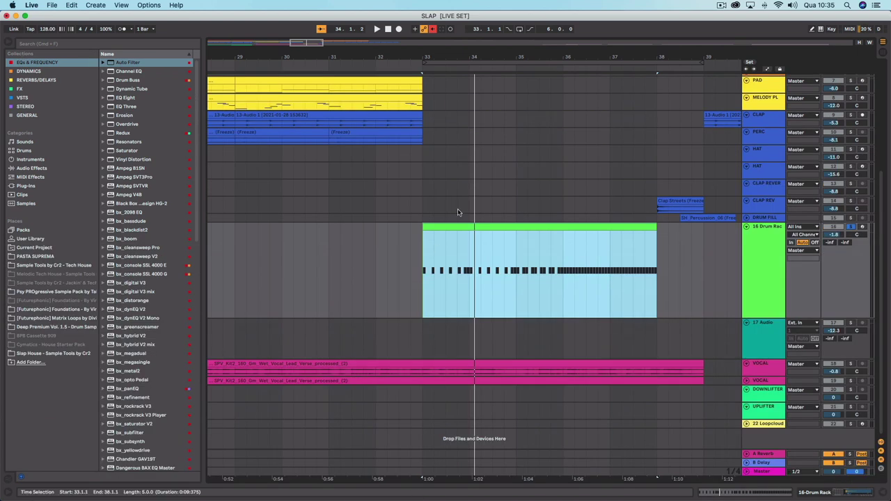
{"action": "key", "text": "super+alt+l"}
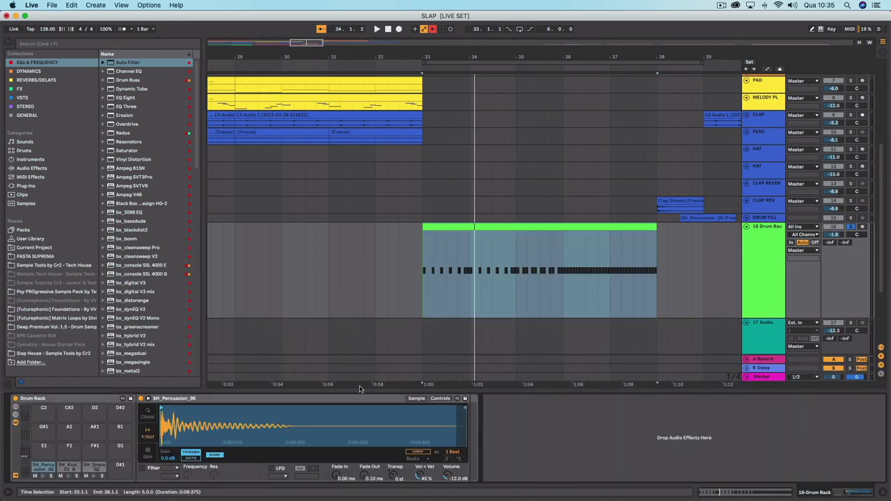
{"action": "key", "text": "a"}
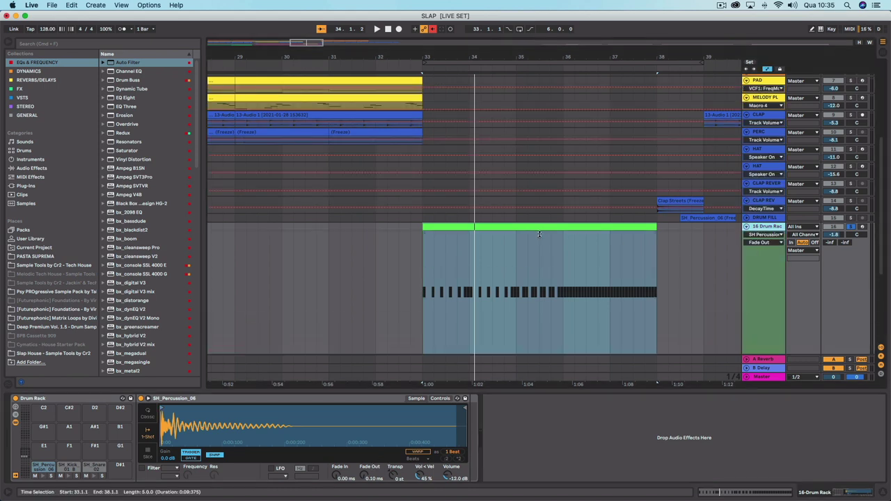
{"action": "scroll", "coordinate": [538, 232], "scroll_direction": "down", "scroll_amount": 5}
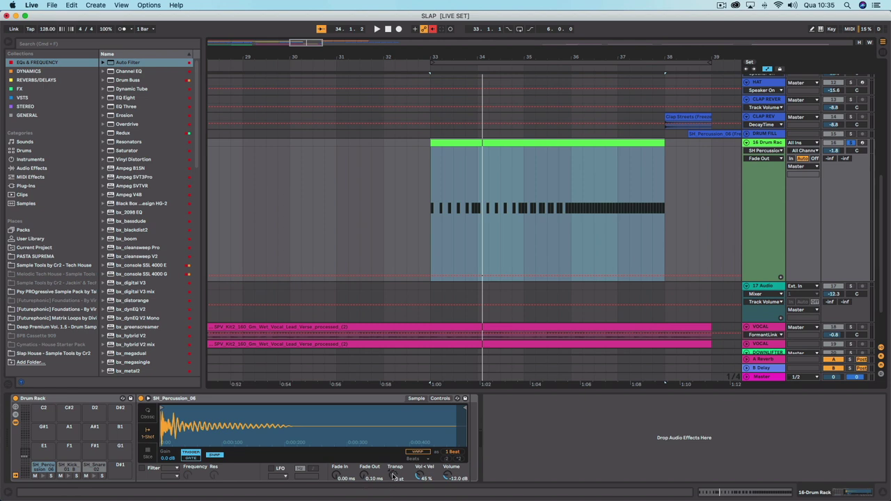
{"action": "left_click", "coordinate": [394, 477]}
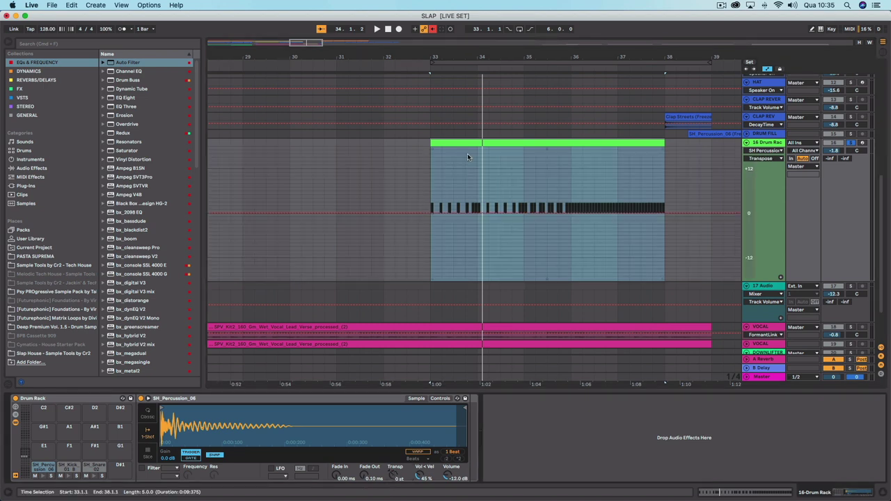
- Shape the Transpose automation to ramp down to about -5 st before bar 34 and return to 0 st there
{"action": "left_click_drag", "start_coordinate": [471, 53], "coordinate": [473, 85]}
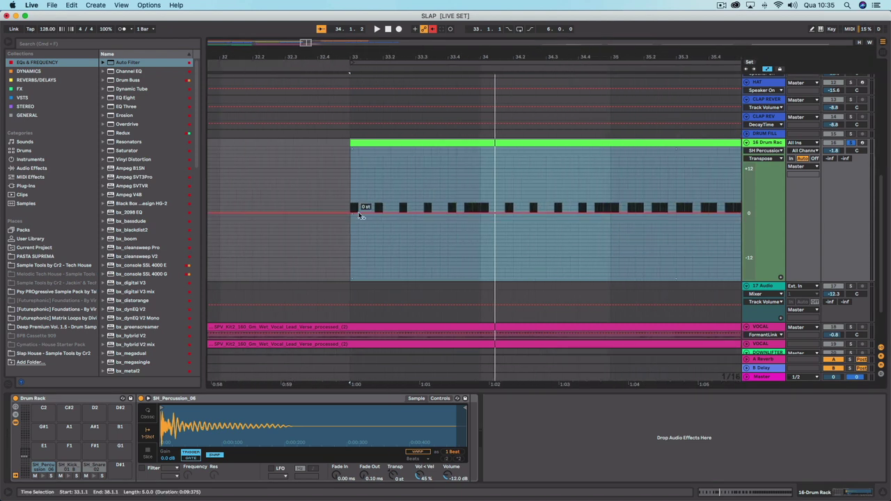
{"action": "left_click", "coordinate": [480, 213]}
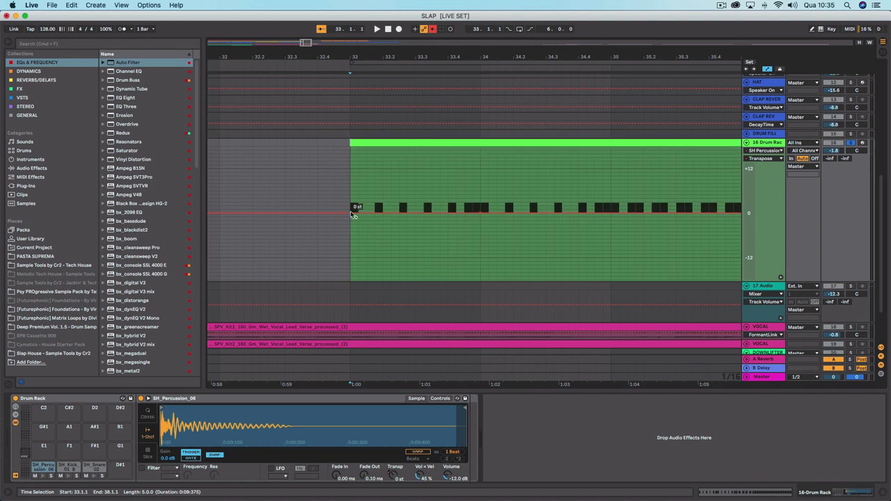
{"action": "left_click_drag", "start_coordinate": [351, 213], "coordinate": [351, 190]}
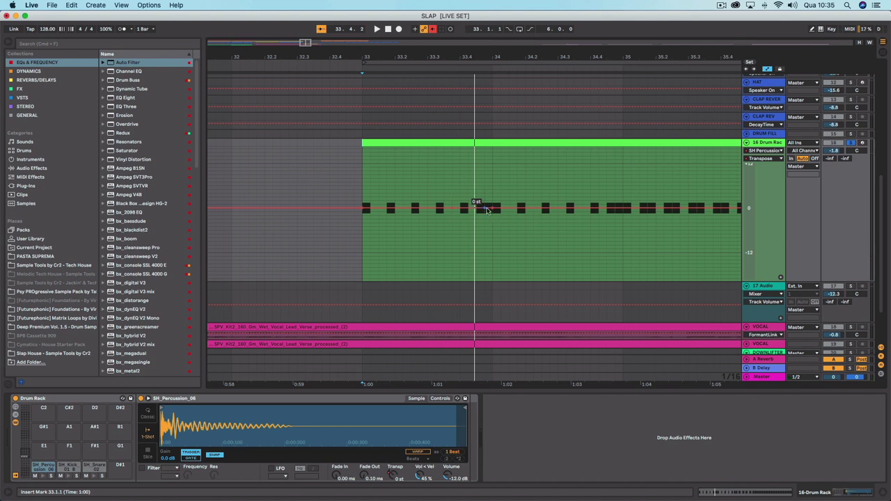
{"action": "key", "text": "space"}
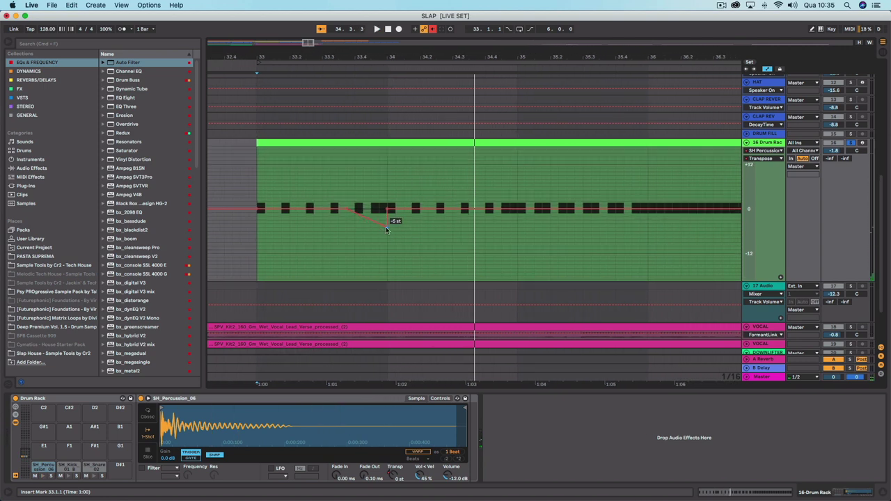
{"action": "key", "text": "space"}
- Add an upward Transpose ramp before bar 35 and a dip to -4 st before bar 36, and play the buildup
{"action": "scroll", "coordinate": [387, 226], "scroll_direction": "right", "scroll_amount": 4}
{"action": "key", "text": "a"}
{"action": "key", "text": "a"}
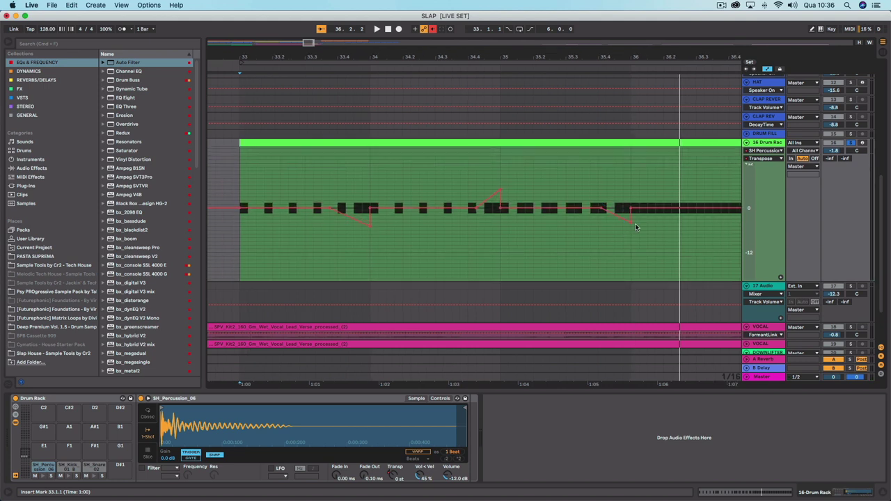
{"action": "key", "text": "space"}
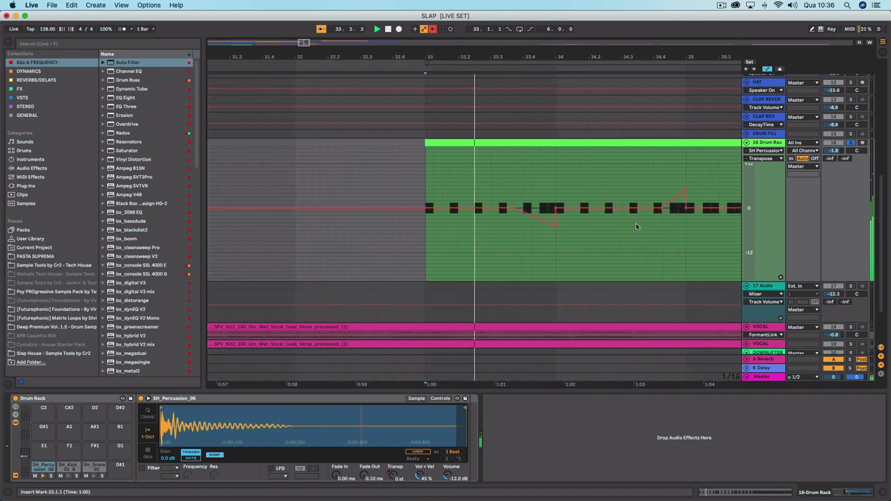
- Raise the Transpose automation from bar 36 to +8 st at the clip's end, and play back the percussion buildup
{"action": "scroll", "coordinate": [634, 226], "scroll_direction": "right", "scroll_amount": 5}
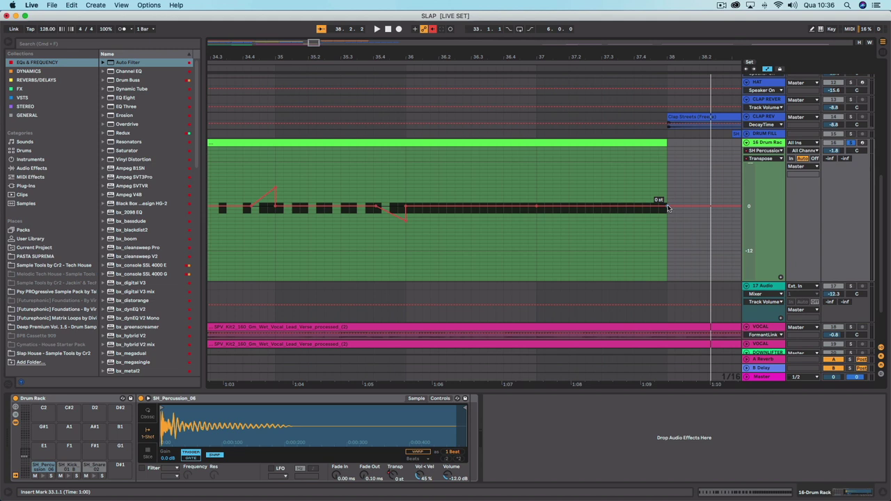
{"action": "left_click_drag", "start_coordinate": [666, 208], "coordinate": [666, 188]}
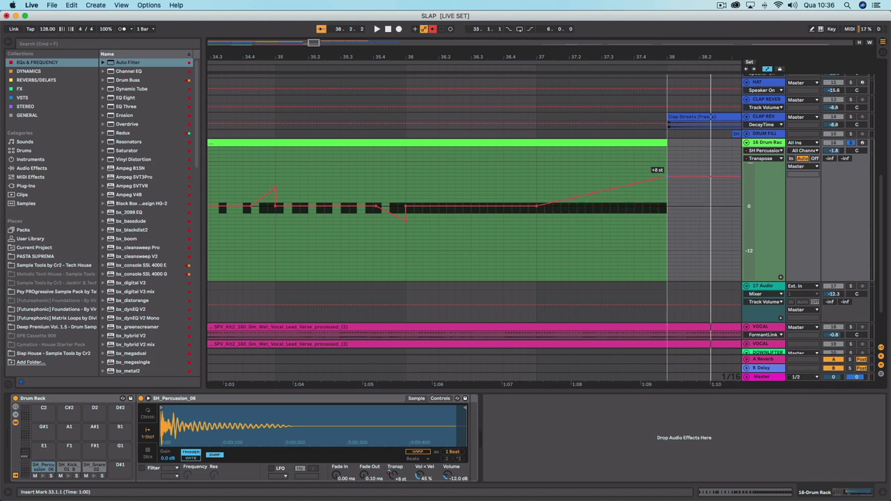
{"action": "key", "text": "space"}
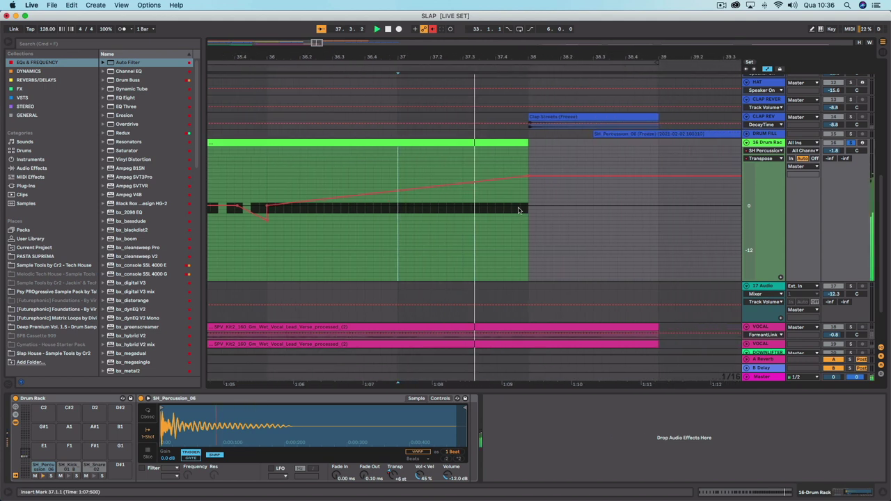
{"action": "left_click", "coordinate": [361, 142]}
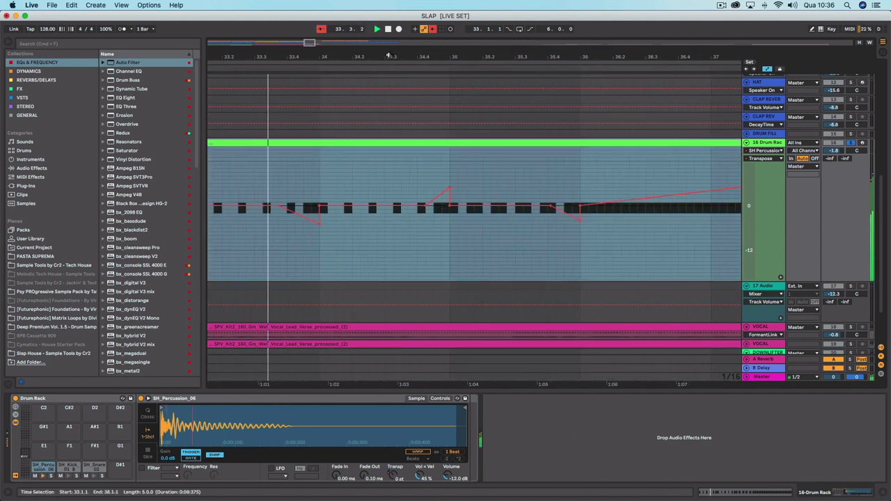
{"action": "left_click_drag", "start_coordinate": [388, 55], "coordinate": [388, 53]}
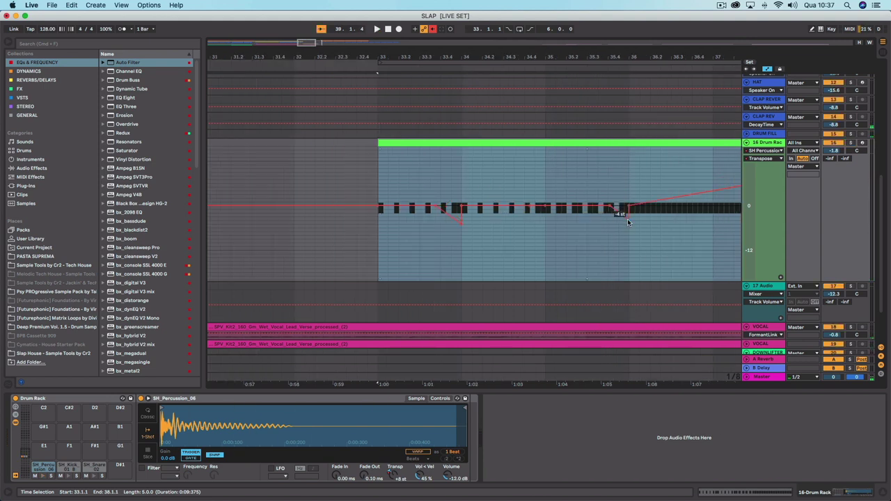
- Remove the Transpose dip before bar 36 and play the rising section from bar 36
{"action": "left_click", "coordinate": [628, 220]}
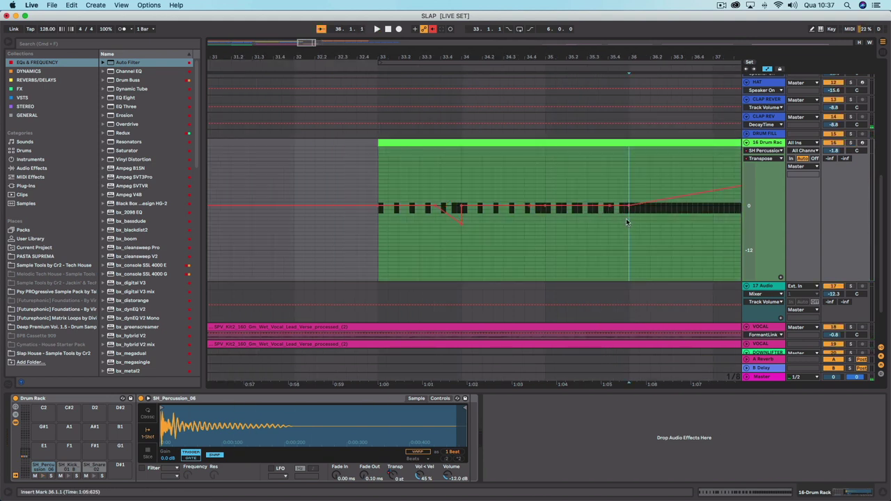
{"action": "key", "text": "space"}
{"action": "scroll", "coordinate": [626, 220], "scroll_direction": "right", "scroll_amount": 5}
{"action": "scroll", "coordinate": [617, 220], "scroll_direction": "down", "scroll_amount": 2}
{"action": "scroll", "coordinate": [616, 222], "scroll_direction": "left", "scroll_amount": 10}
{"action": "scroll", "coordinate": [614, 223], "scroll_direction": "right", "scroll_amount": 6}
{"action": "scroll", "coordinate": [615, 222], "scroll_direction": "right", "scroll_amount": 4}
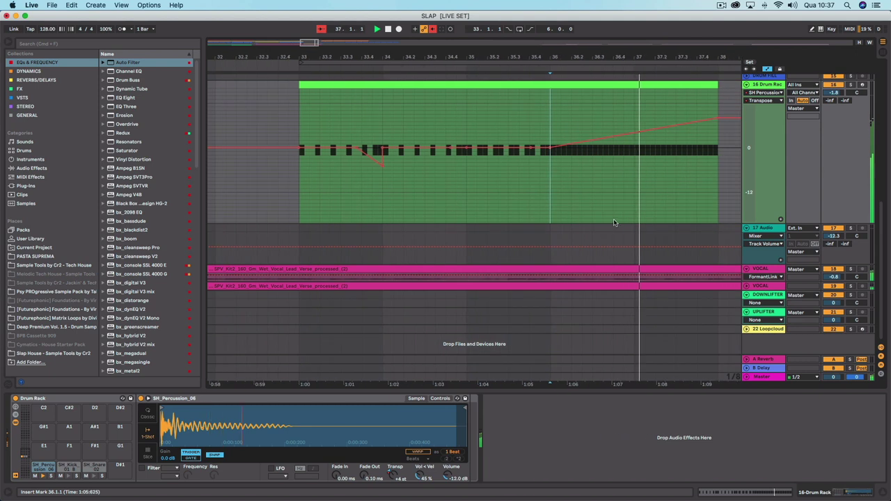
{"action": "scroll", "coordinate": [615, 218], "scroll_direction": "up", "scroll_amount": 1}
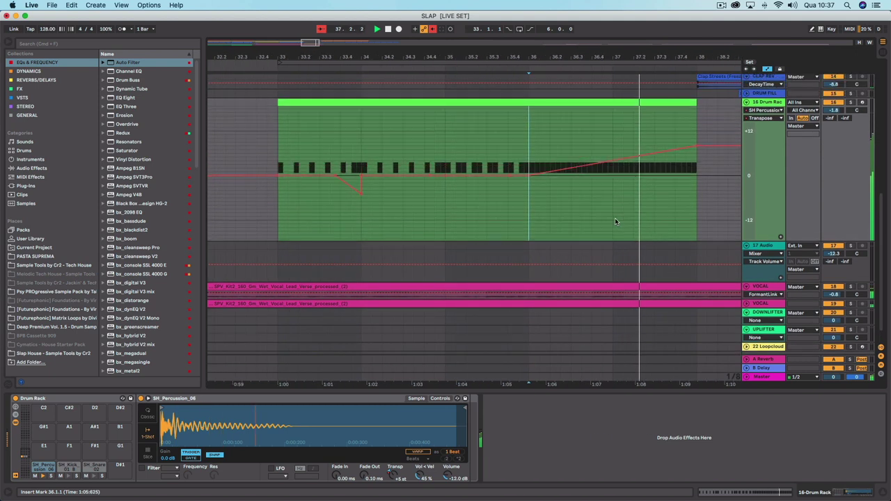
- Add an Auto Filter to the Drum Rack track and sweep its low-pass cutoff downward while the build-up clip plays
{"action": "scroll", "coordinate": [550, 105], "scroll_direction": "left", "scroll_amount": 1}
{"action": "left_click", "coordinate": [550, 101]}
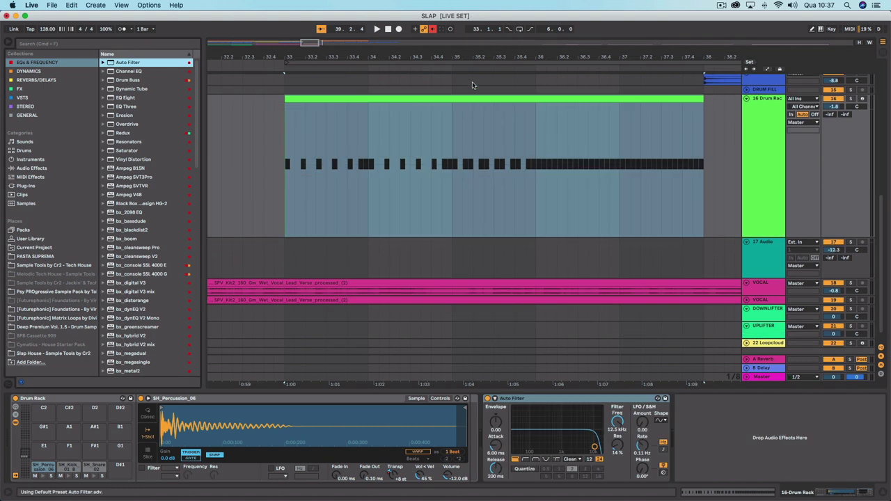
{"action": "left_click", "coordinate": [471, 99]}
{"action": "key", "text": "space"}
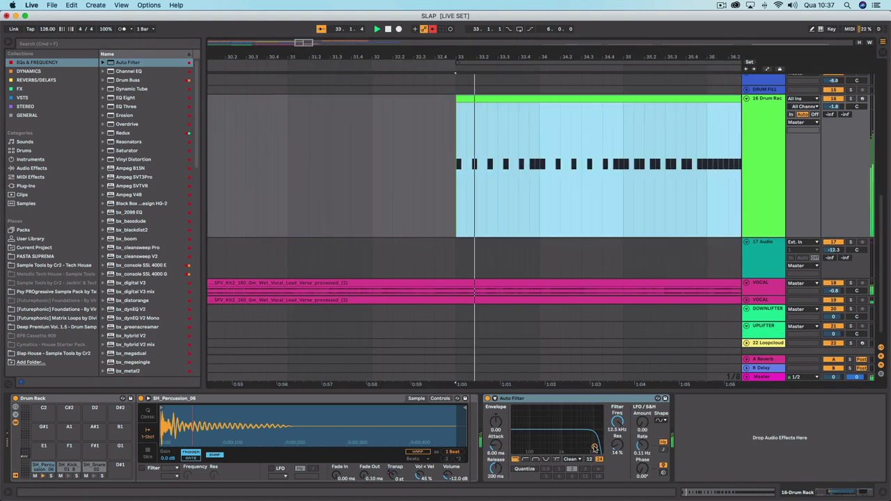
{"action": "left_click_drag", "start_coordinate": [595, 448], "coordinate": [570, 436]}
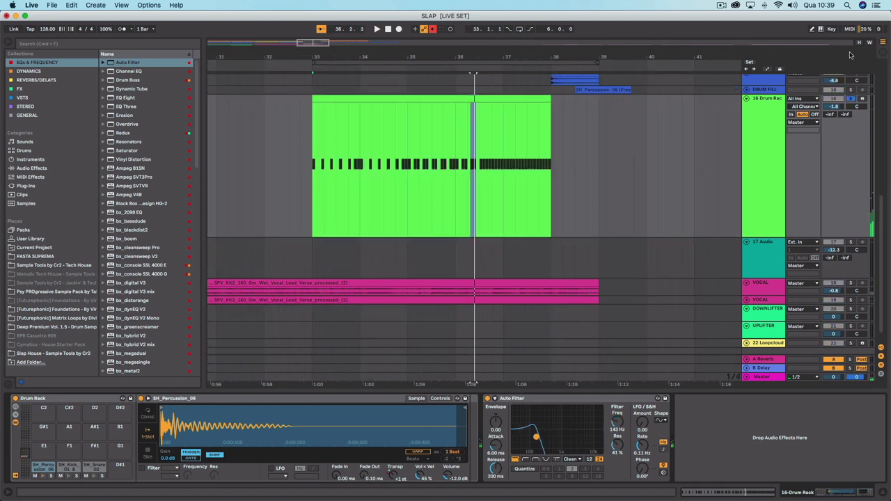
- Automate the Auto Filter over the drum clip, ramping frequency from 472 Hz to about 16.4 kHz and raising resonance from 4.0 % to about 32 %
{"action": "left_click", "coordinate": [768, 135]}
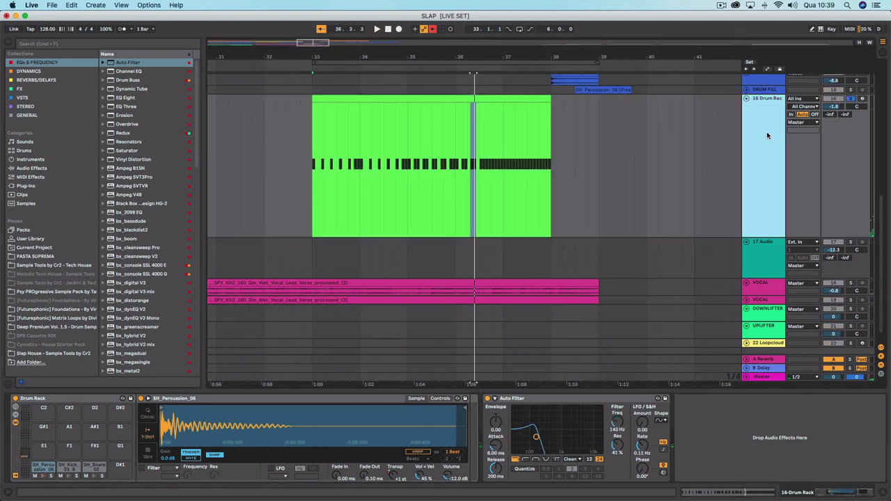
{"action": "key", "text": "a"}
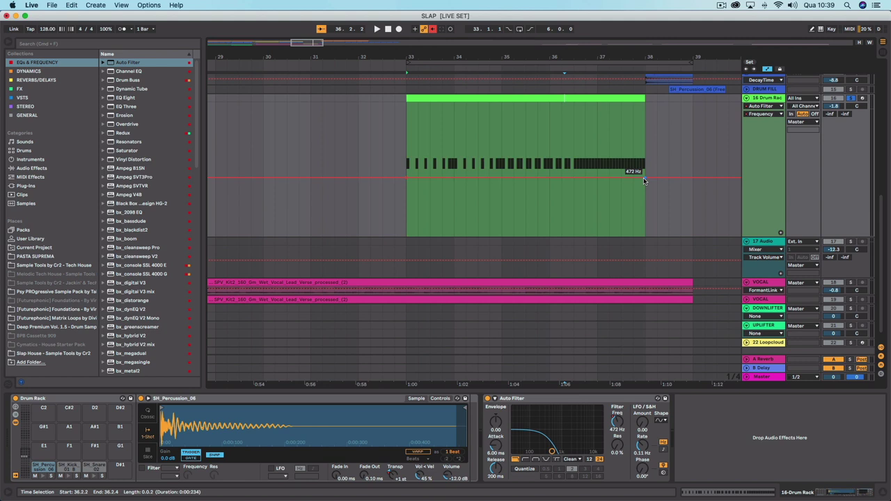
{"action": "scroll", "coordinate": [644, 181], "scroll_direction": "down", "scroll_amount": 1}
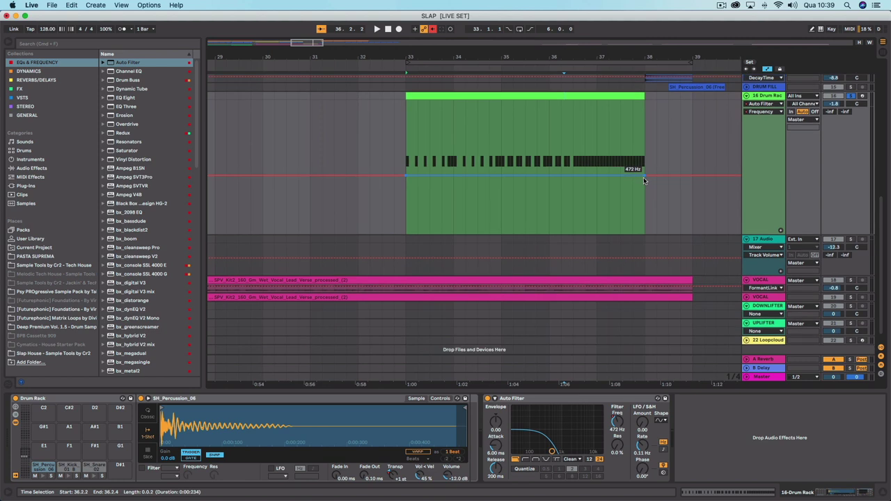
{"action": "key", "text": "space"}
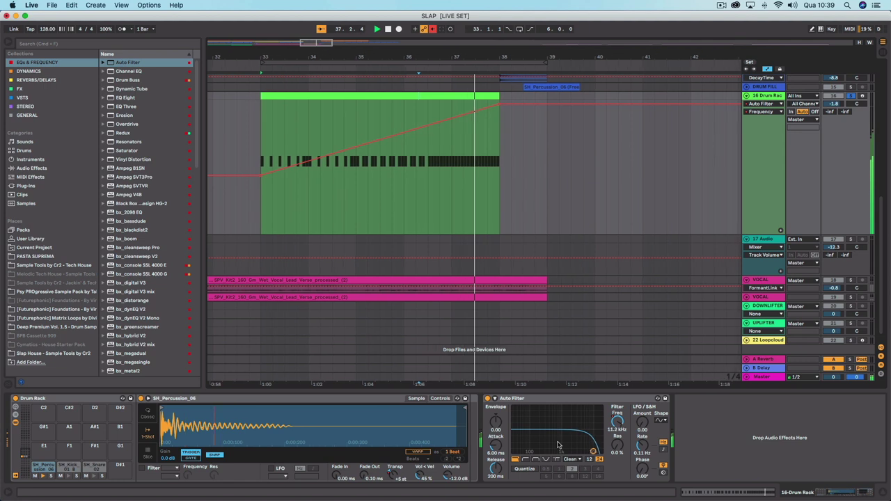
{"action": "left_click", "coordinate": [613, 445]}
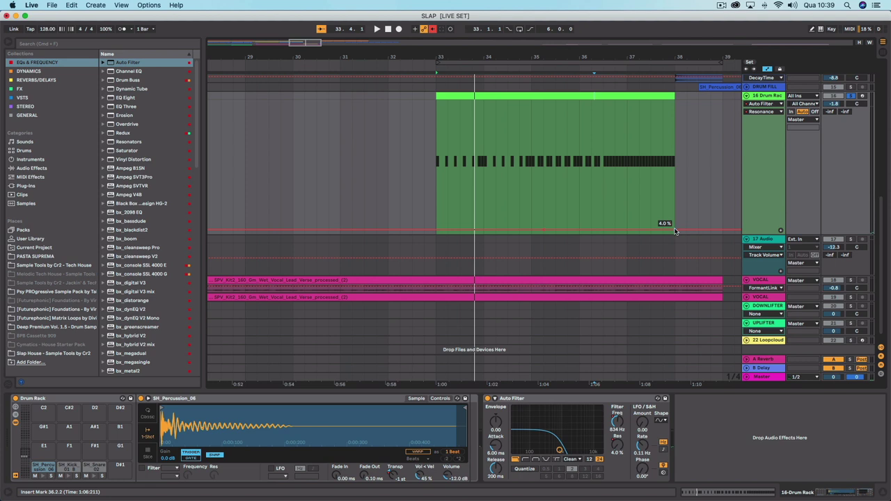
{"action": "left_click_drag", "start_coordinate": [677, 230], "coordinate": [675, 188]}
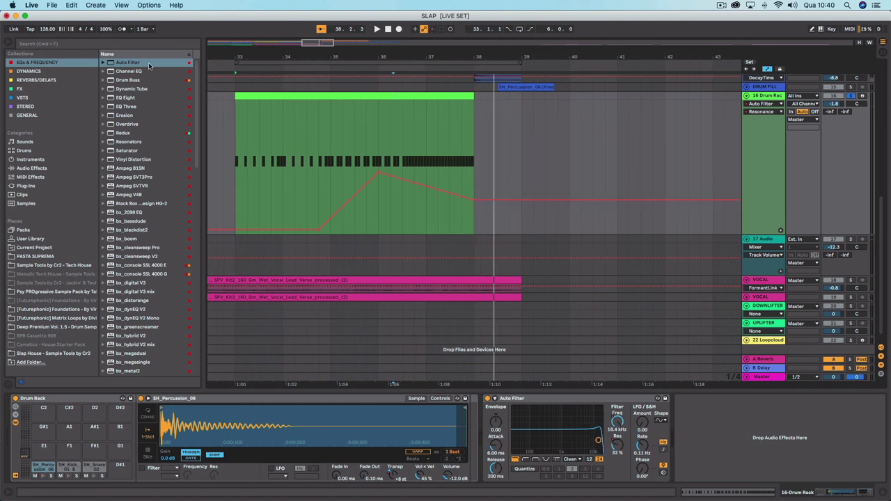
- Add a second Auto Filter as a high-pass and automate its frequency rising from 54.7 Hz to about 251 Hz across the drum clip
{"action": "double_click", "coordinate": [148, 63]}
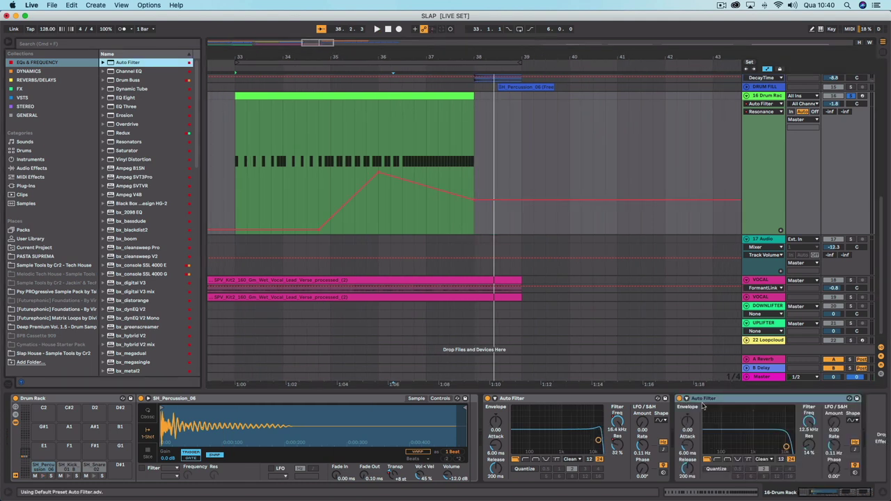
{"action": "left_click", "coordinate": [717, 460]}
{"action": "left_click_drag", "start_coordinate": [783, 449], "coordinate": [714, 450]}
{"action": "key", "text": "space"}
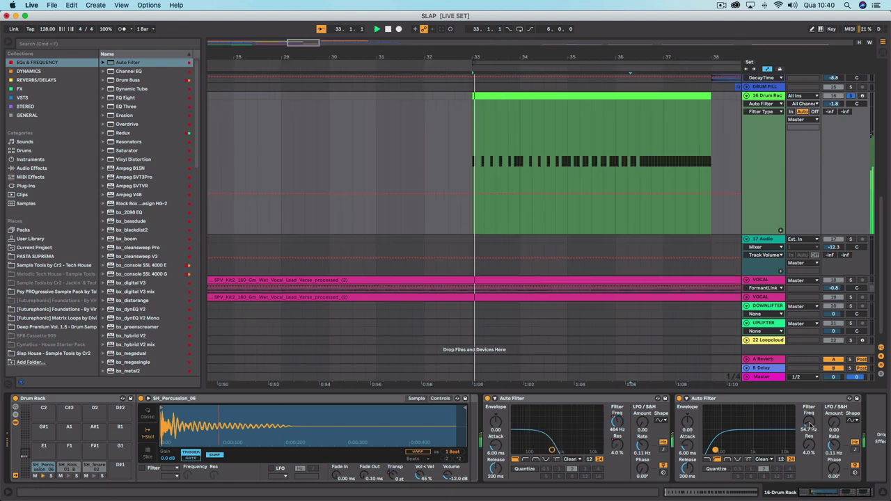
{"action": "left_click", "coordinate": [809, 425]}
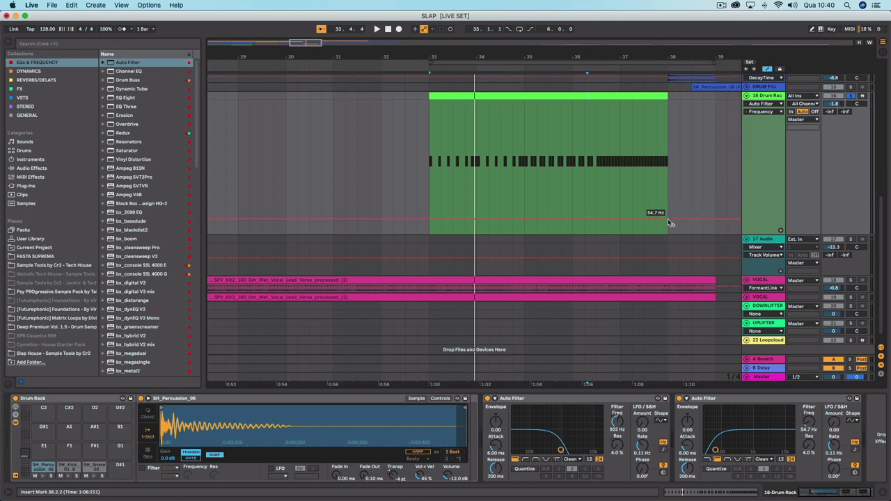
{"action": "left_click_drag", "start_coordinate": [668, 220], "coordinate": [667, 178]}
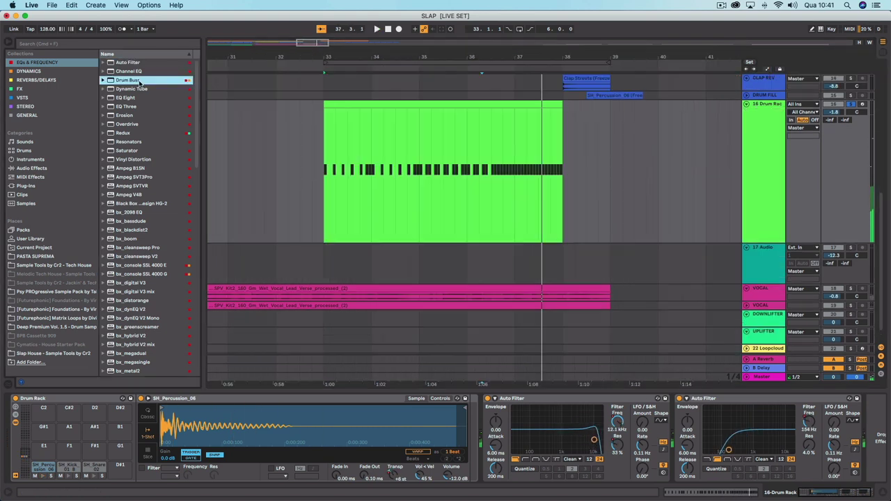
- Add a Drum Buss and a Reverb to the end of the Drum Rack track's effect chain
{"action": "double_click", "coordinate": [139, 81]}
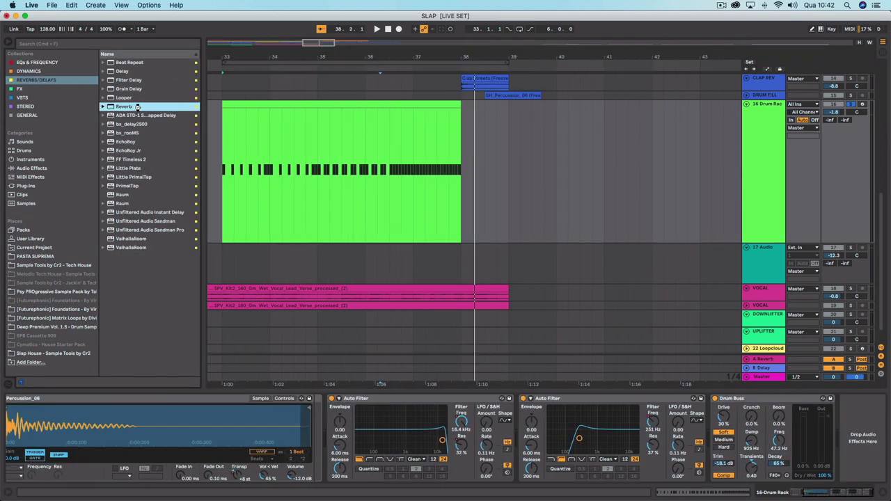
{"action": "double_click", "coordinate": [138, 107]}
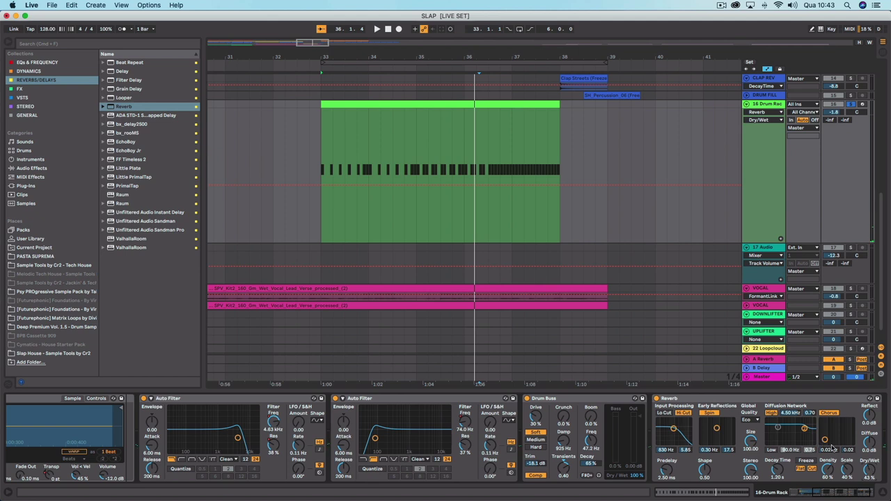
- Automate the Reverb's Dry/Wet to fall from about 51 % at the drum clip's start to a low level at its end, and play it back
{"action": "left_click_drag", "start_coordinate": [870, 470], "coordinate": [869, 465]}
{"action": "left_click_drag", "start_coordinate": [320, 173], "coordinate": [396, 149]}
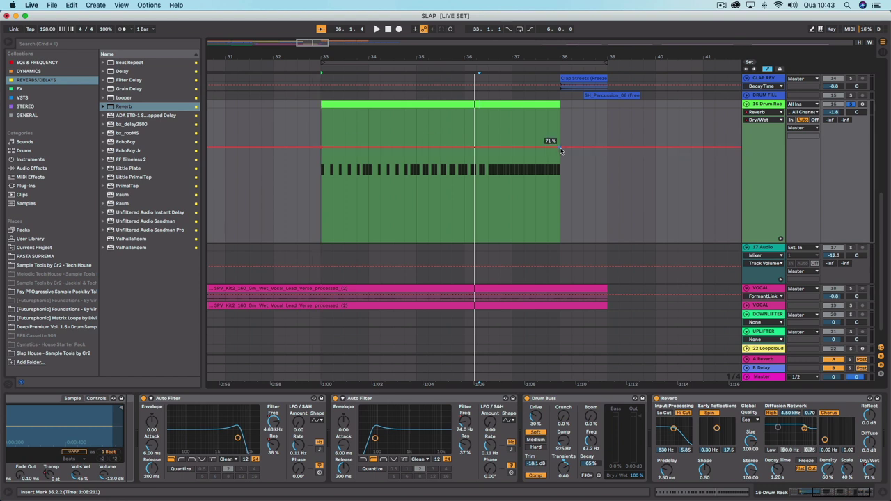
{"action": "left_click_drag", "start_coordinate": [561, 148], "coordinate": [561, 212]}
{"action": "left_click_drag", "start_coordinate": [561, 214], "coordinate": [561, 226]}
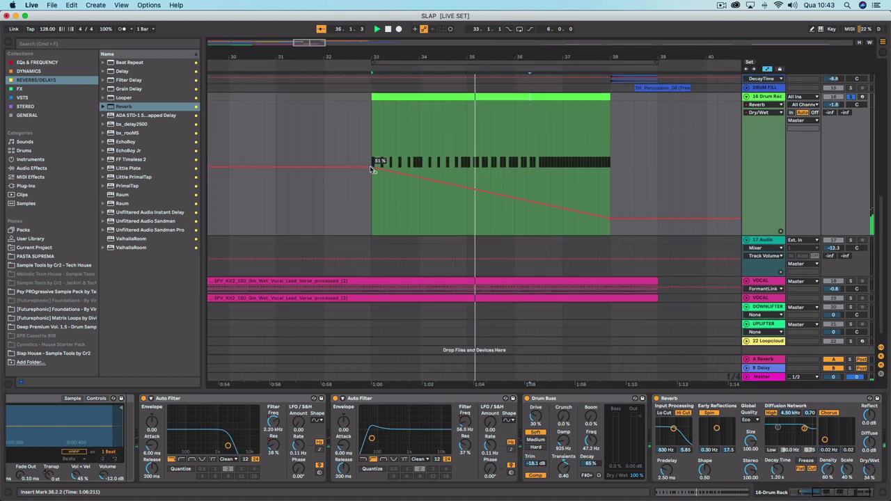
{"action": "key", "text": "space"}
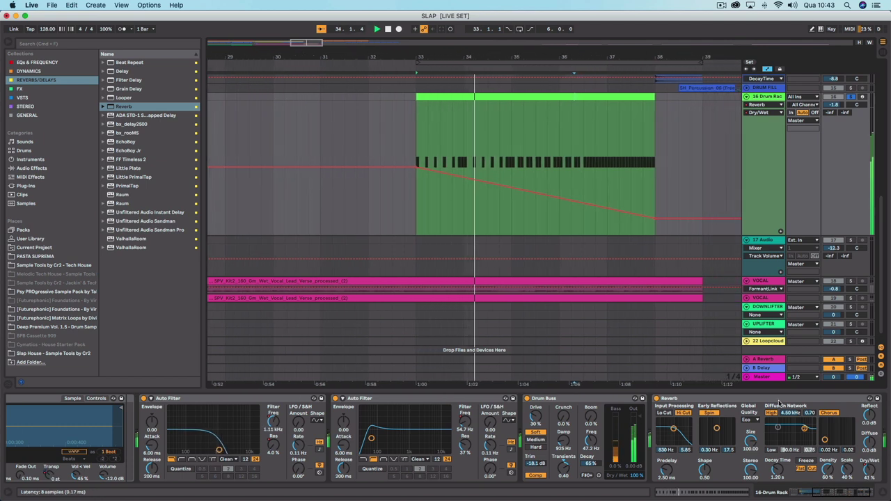
{"action": "left_click", "coordinate": [777, 401]}
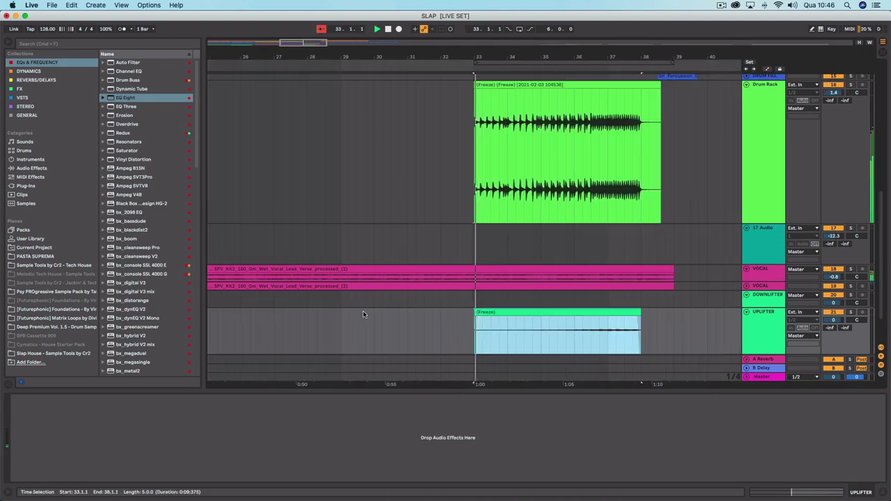
- Reduce the height of the Drum Rack track in the arrangement to a thin lane
{"action": "scroll", "coordinate": [620, 299], "scroll_direction": "down", "scroll_amount": 1}
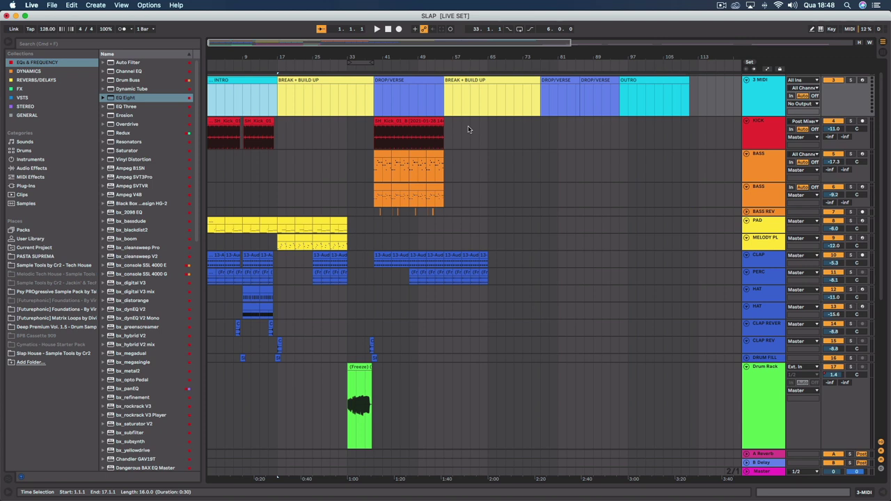
{"action": "left_click", "coordinate": [769, 441]}
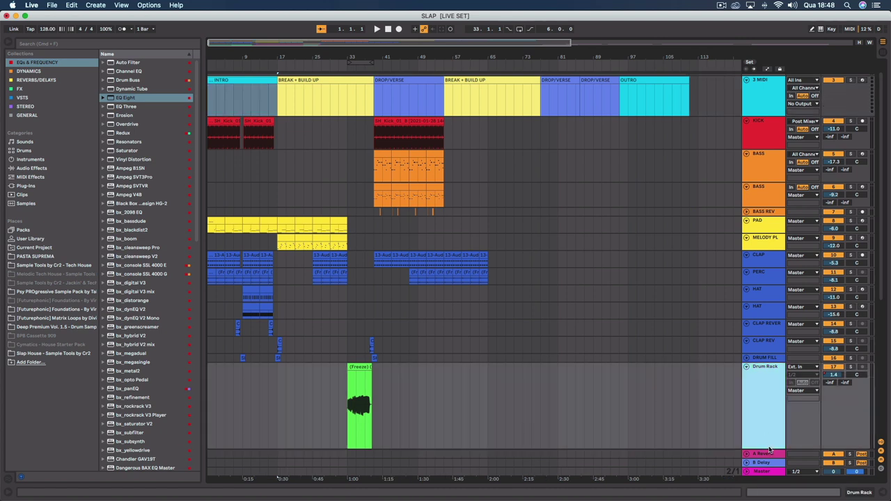
{"action": "left_click_drag", "start_coordinate": [768, 449], "coordinate": [757, 378]}
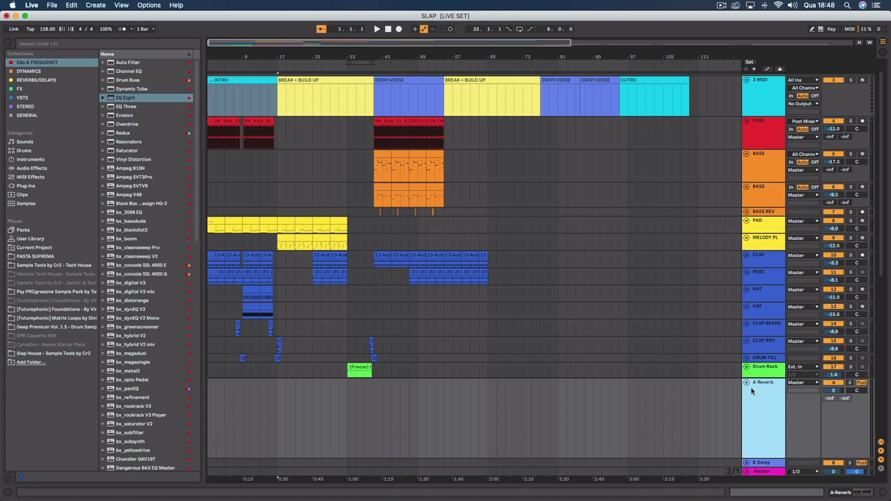
- Examine the arrangement's section markers in order, from the intro through the breaks and drops to the outro
{"action": "left_click", "coordinate": [245, 79]}
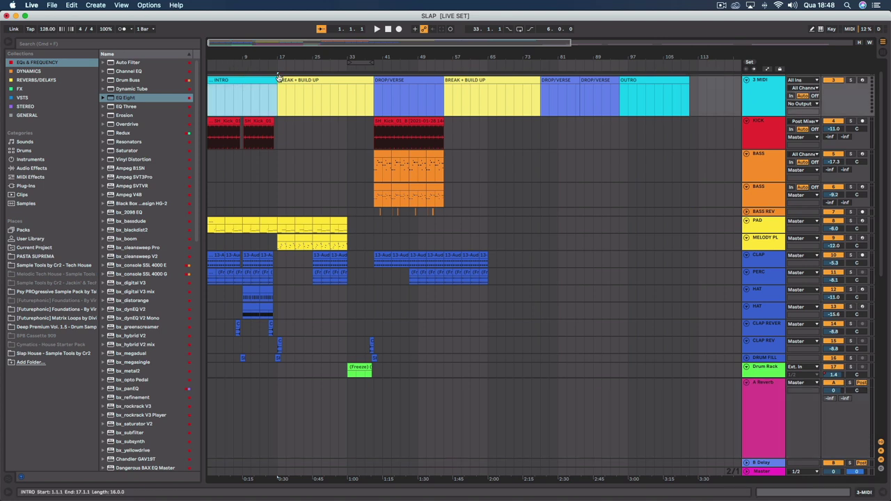
{"action": "left_click", "coordinate": [672, 79]}
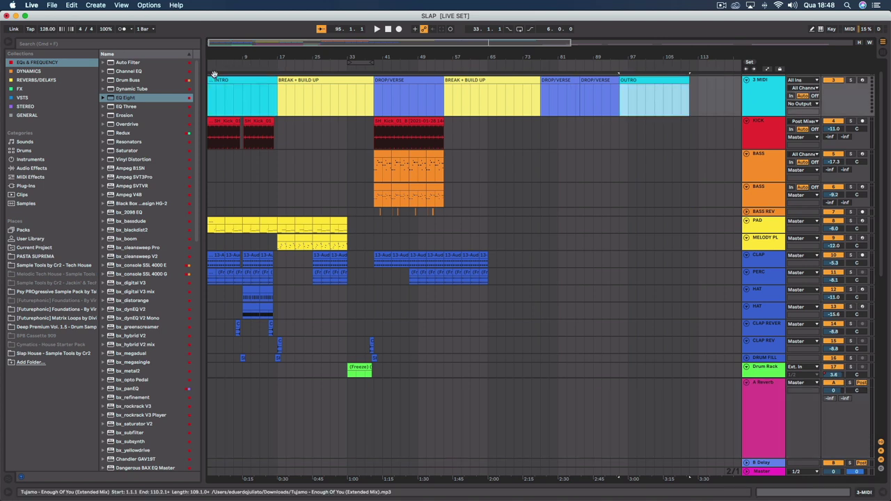
{"action": "left_click", "coordinate": [254, 82]}
{"action": "left_click", "coordinate": [314, 81]}
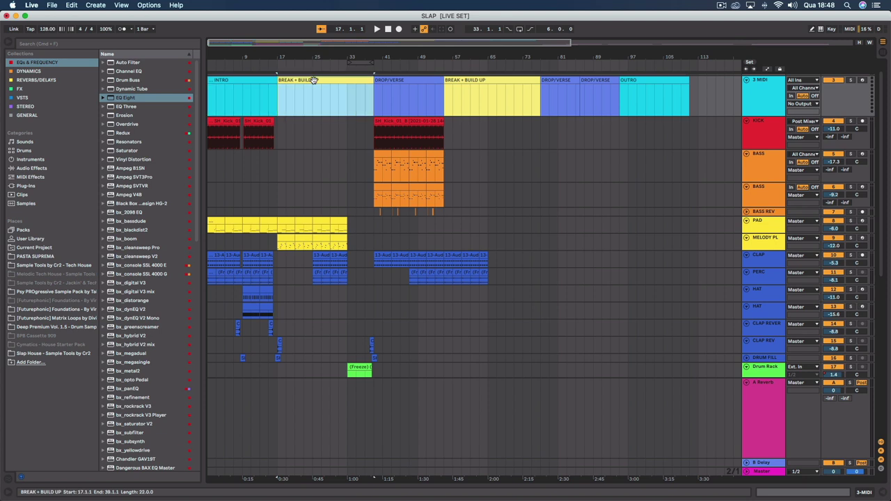
{"action": "left_click", "coordinate": [408, 82]}
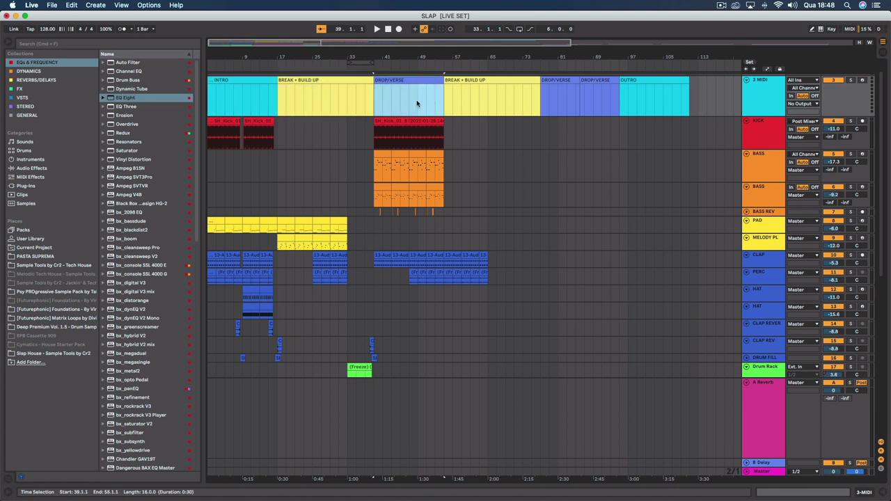
{"action": "left_click", "coordinate": [496, 80]}
{"action": "left_click", "coordinate": [553, 80]}
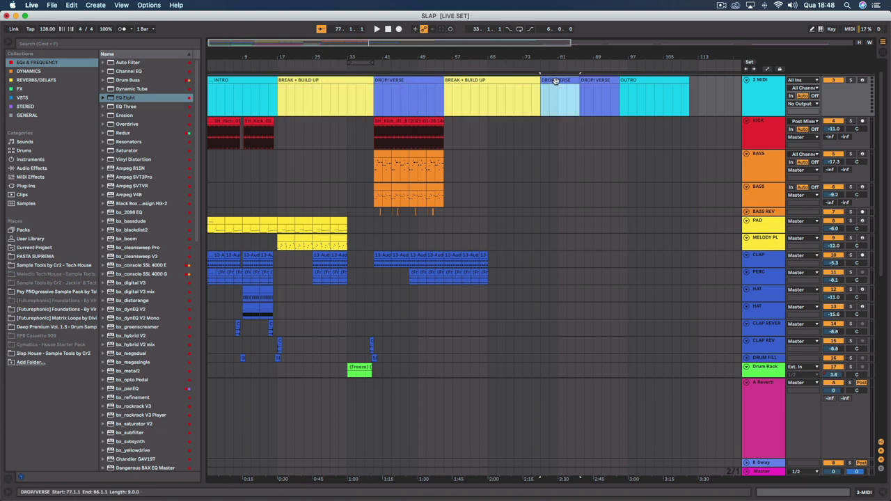
{"action": "left_click", "coordinate": [593, 81]}
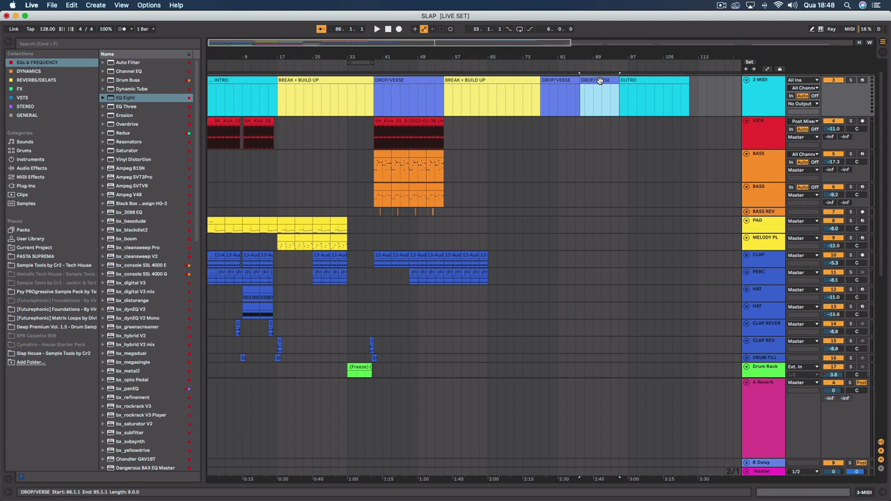
{"action": "left_click", "coordinate": [648, 82]}
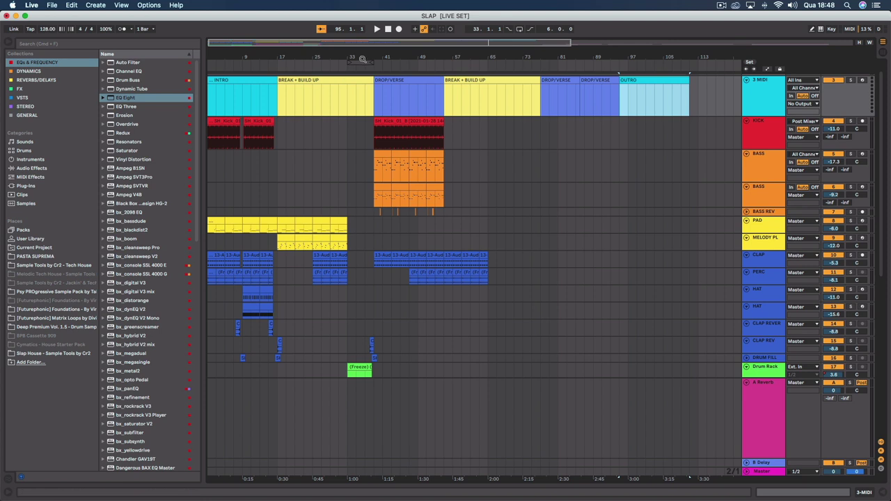
- Move the arrangement loop onto the intro, starting at bar 1 with a length of 16 bars
{"action": "left_click_drag", "start_coordinate": [361, 61], "coordinate": [278, 62]}
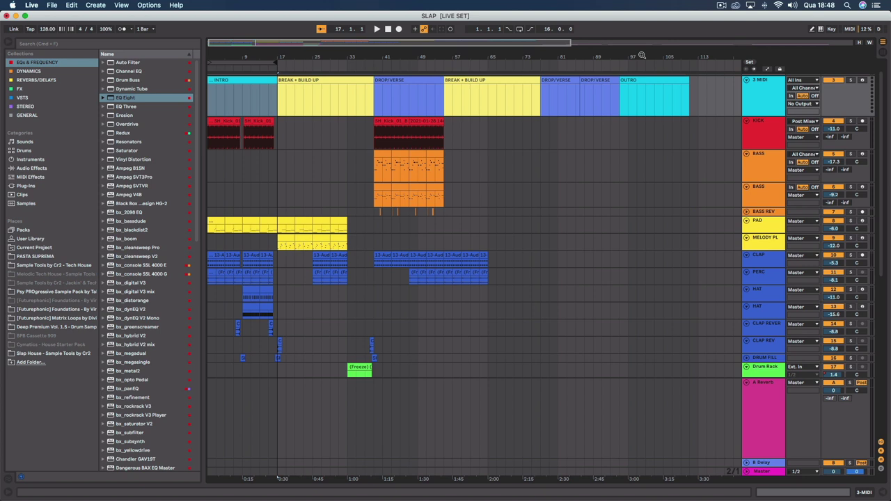
- Examine the drop/verse sections, the vocal clips in the first break and the kick clips in the intro
{"action": "left_click", "coordinate": [394, 80]}
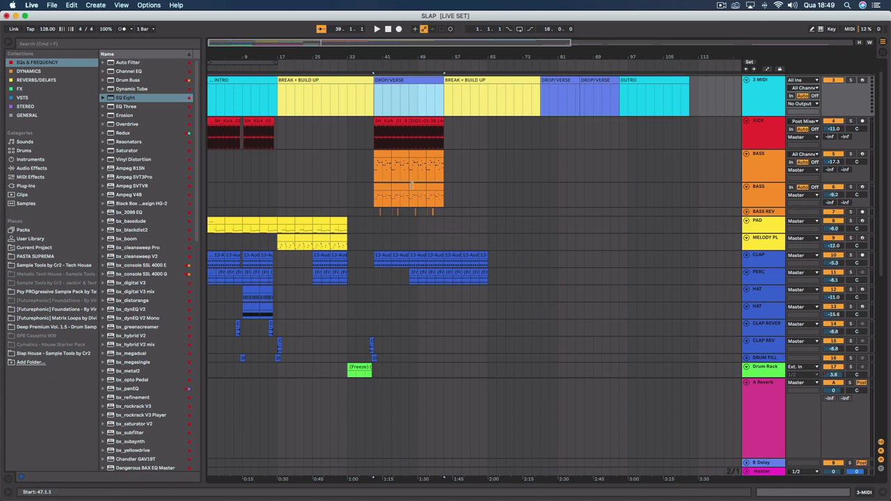
{"action": "left_click", "coordinate": [557, 80]}
{"action": "left_click", "coordinate": [601, 79]}
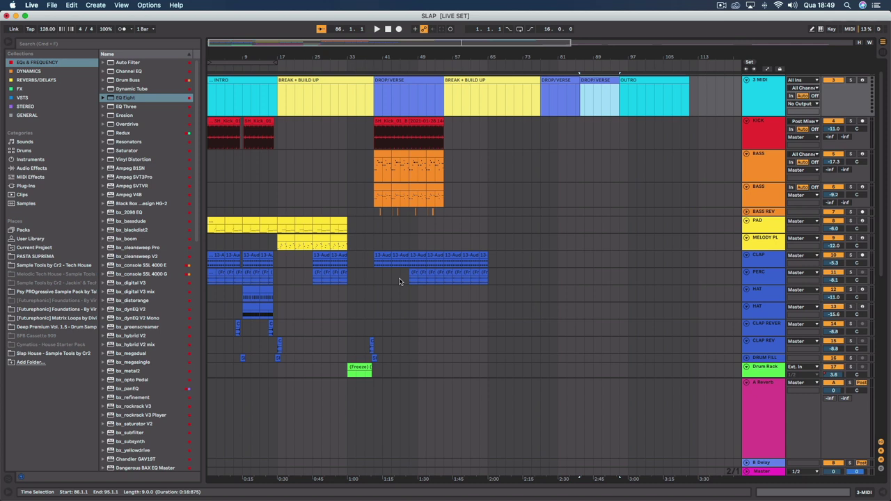
{"action": "scroll", "coordinate": [312, 272], "scroll_direction": "down", "scroll_amount": 10}
{"action": "left_click", "coordinate": [309, 263]}
{"action": "left_click", "coordinate": [308, 262]}
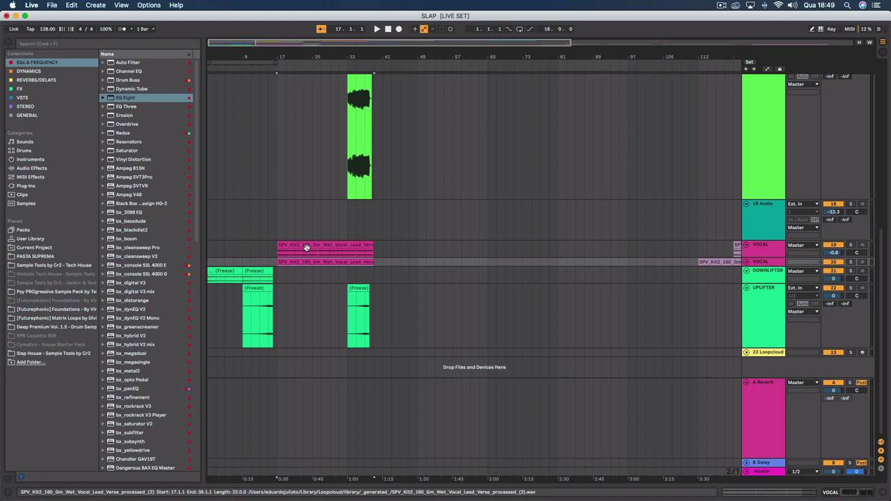
{"action": "scroll", "coordinate": [307, 247], "scroll_direction": "up", "scroll_amount": 10}
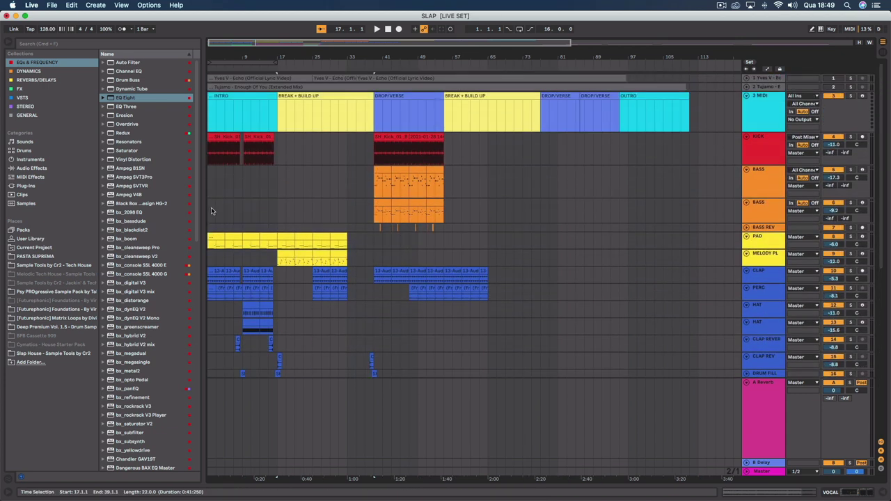
{"action": "left_click", "coordinate": [231, 136]}
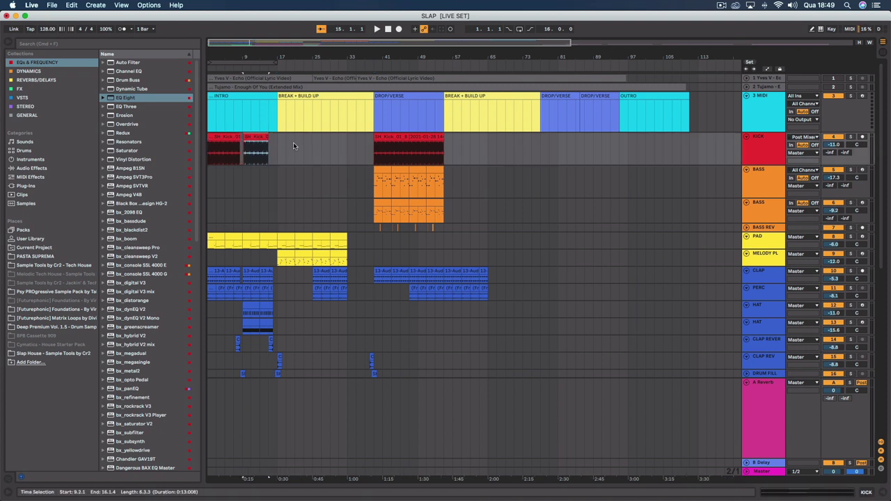
- Examine the intro's kick, pad, clap and percussion clips one after another
{"action": "key", "text": "super+z"}
{"action": "left_click", "coordinate": [258, 96]}
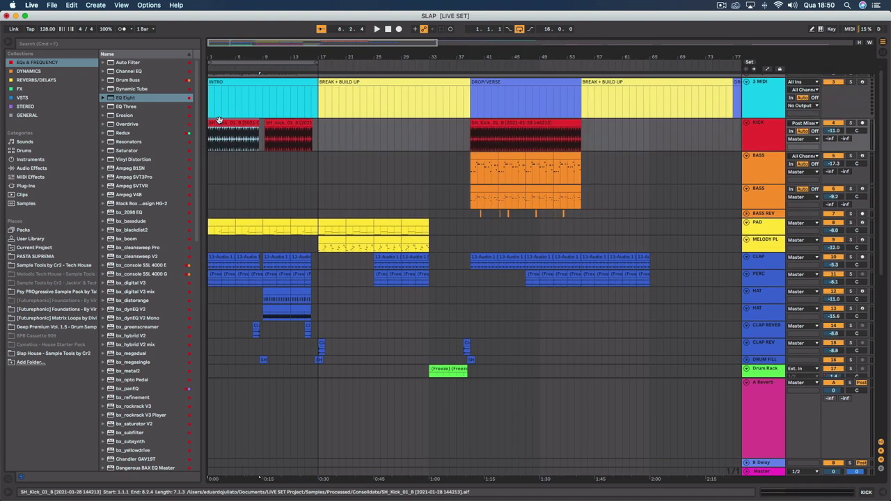
{"action": "left_click", "coordinate": [271, 142]}
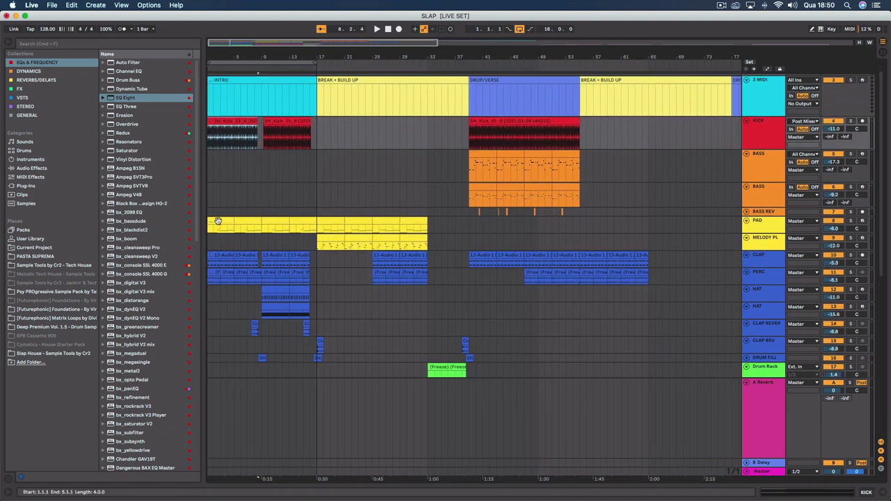
{"action": "left_click", "coordinate": [218, 221]}
{"action": "scroll", "coordinate": [235, 238], "scroll_direction": "up", "scroll_amount": 1}
{"action": "scroll", "coordinate": [249, 272], "scroll_direction": "down", "scroll_amount": 1}
{"action": "left_click", "coordinate": [217, 240]}
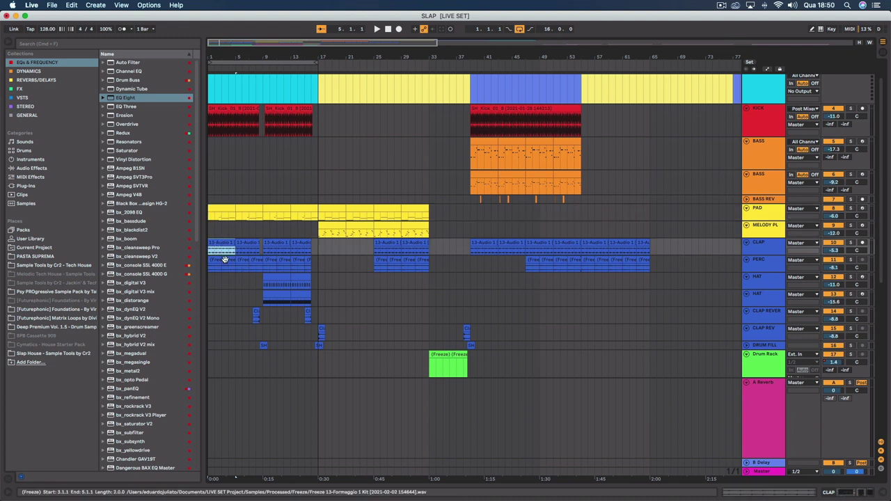
{"action": "left_click", "coordinate": [225, 262]}
- Start playback of the intro and examine its downlifter clips on the lower effects tracks
{"action": "scroll", "coordinate": [225, 261], "scroll_direction": "down", "scroll_amount": 3}
{"action": "scroll", "coordinate": [224, 261], "scroll_direction": "down", "scroll_amount": 5}
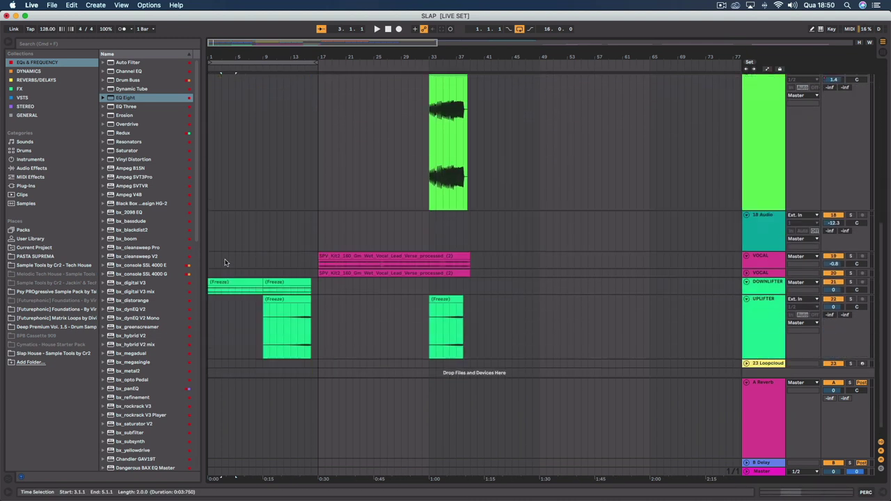
{"action": "left_click", "coordinate": [227, 271]}
{"action": "scroll", "coordinate": [227, 271], "scroll_direction": "up", "scroll_amount": 1}
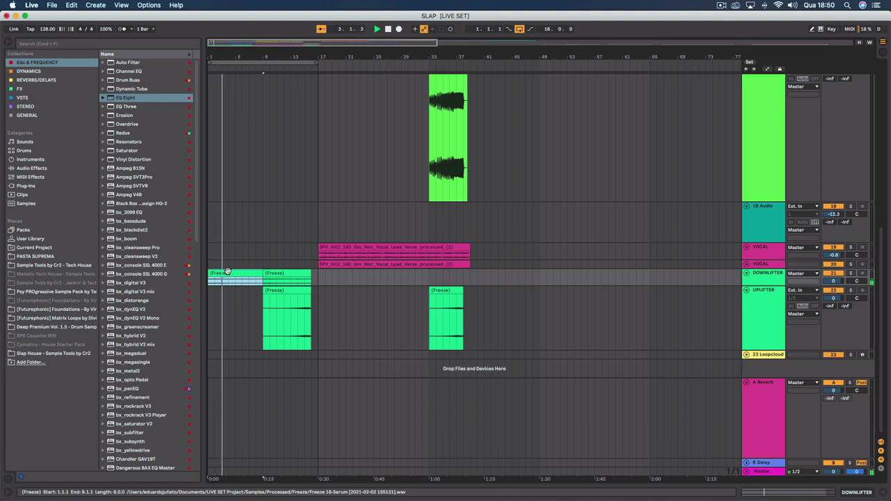
{"action": "scroll", "coordinate": [226, 270], "scroll_direction": "up", "scroll_amount": 5}
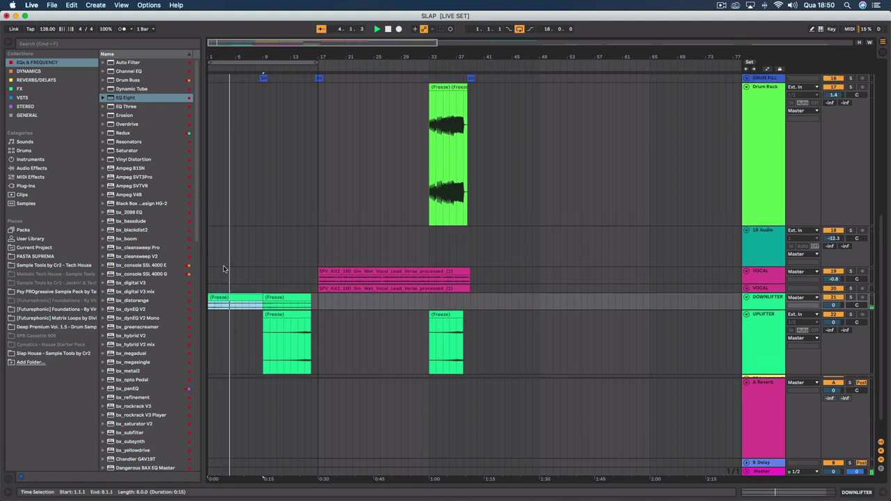
{"action": "scroll", "coordinate": [223, 269], "scroll_direction": "up", "scroll_amount": 10}
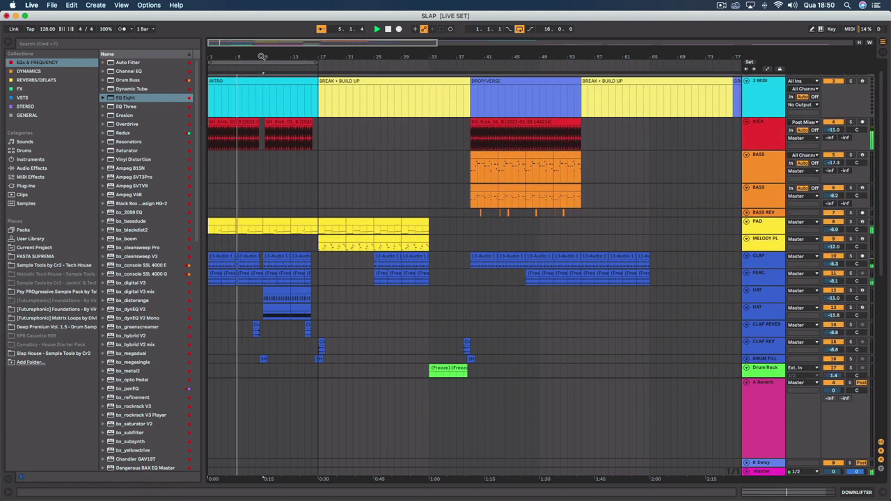
- Listen to the intro through the entrance of the hats at bar 9, then stop playback
{"action": "left_click_drag", "start_coordinate": [261, 57], "coordinate": [263, 112]}
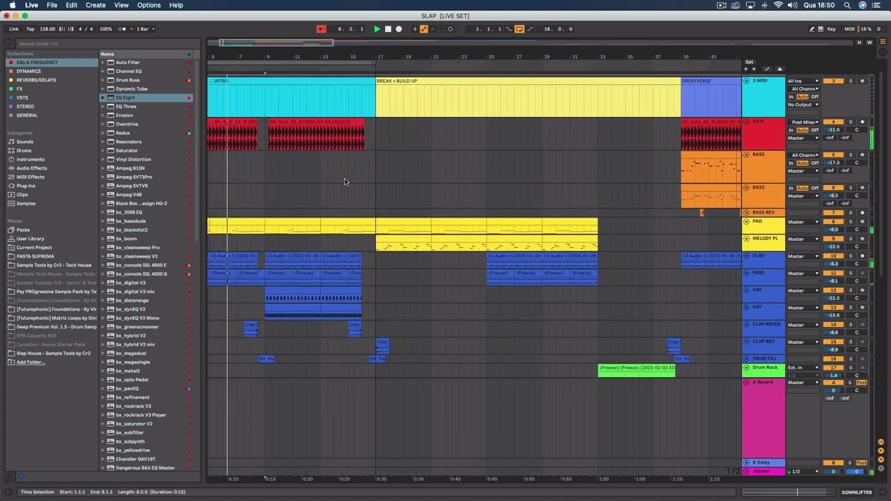
{"action": "scroll", "coordinate": [357, 228], "scroll_direction": "down", "scroll_amount": 1}
{"action": "scroll", "coordinate": [355, 228], "scroll_direction": "left", "scroll_amount": 3}
{"action": "scroll", "coordinate": [348, 226], "scroll_direction": "down", "scroll_amount": 5}
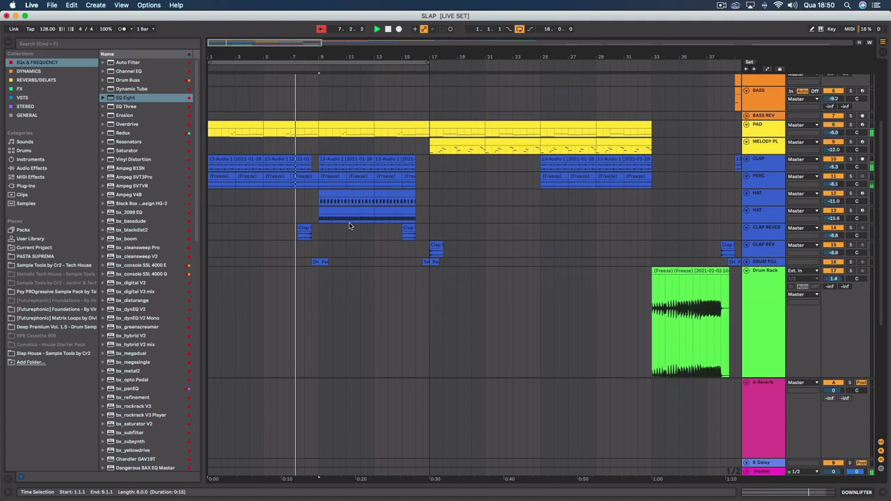
{"action": "scroll", "coordinate": [334, 233], "scroll_direction": "up", "scroll_amount": 1}
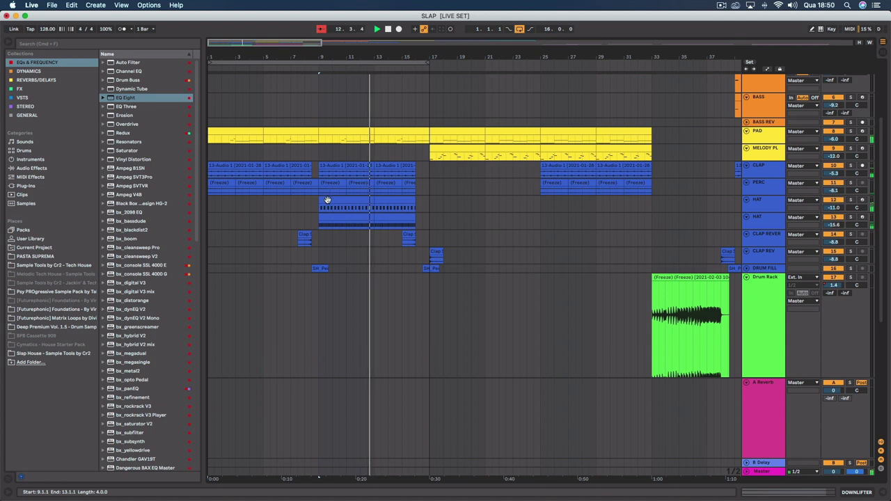
{"action": "key", "text": "space"}
- Solo the second HAT track and audition its clips from bar 9 and bar 13
{"action": "left_click", "coordinate": [760, 222]}
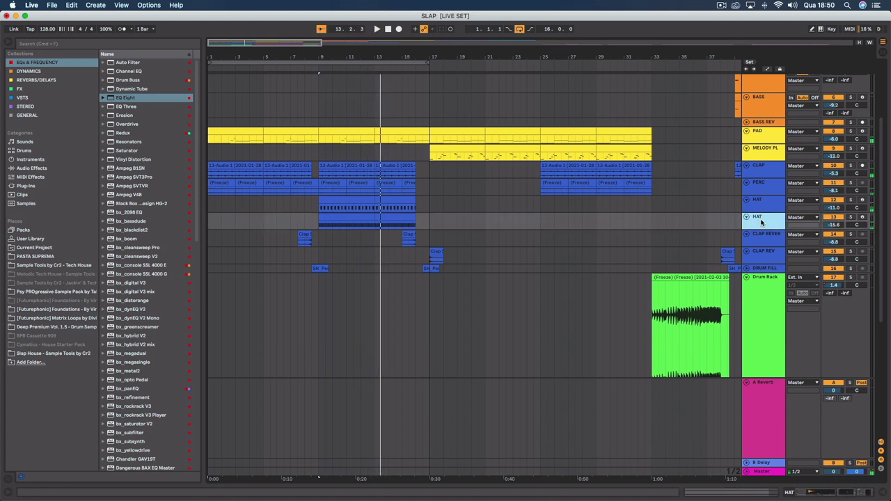
{"action": "left_click", "coordinate": [851, 217]}
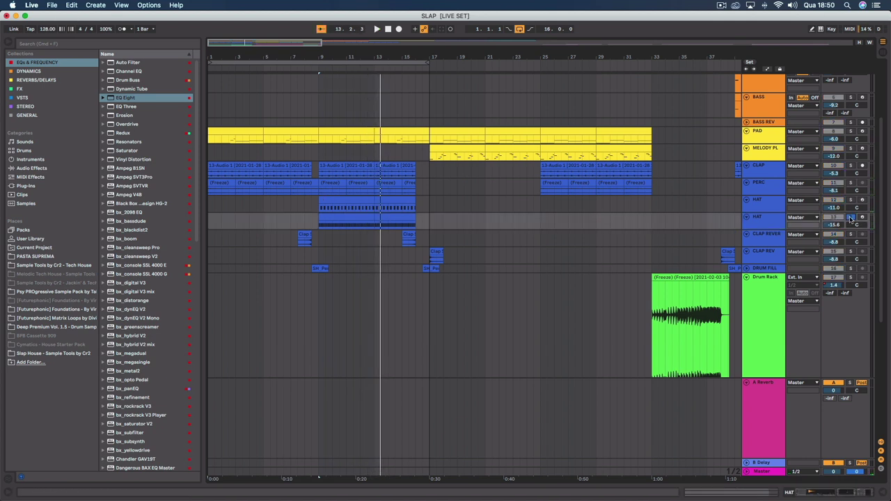
{"action": "key", "text": "space"}
{"action": "left_click", "coordinate": [357, 219]}
{"action": "left_click", "coordinate": [396, 219]}
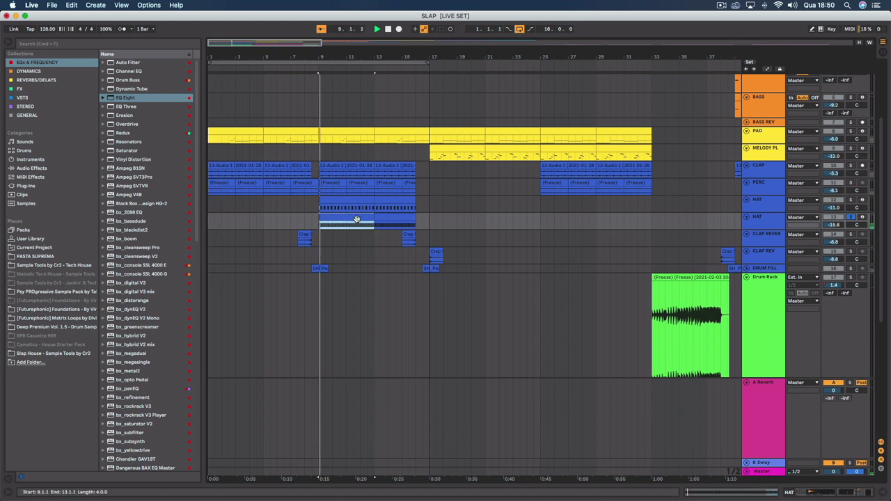
{"action": "key", "text": "space"}
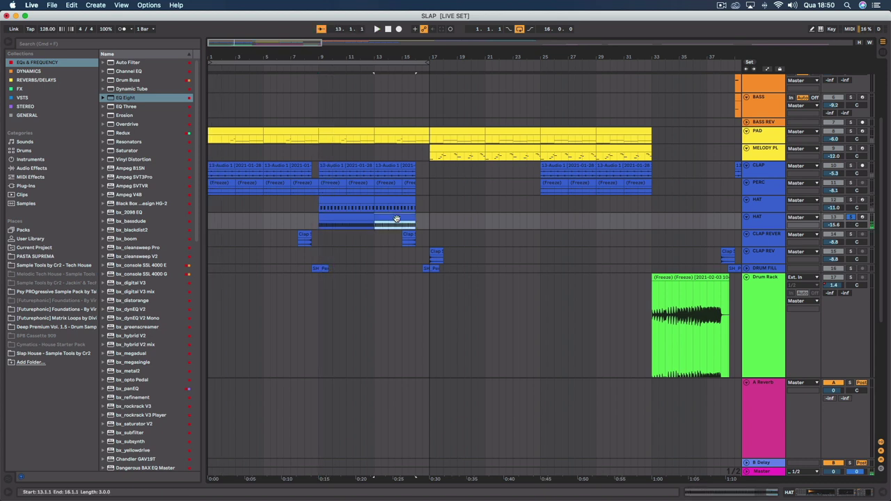
- Move the second HAT track's clips from the intro into the first break, starting at bar 25
{"action": "left_click", "coordinate": [339, 218]}
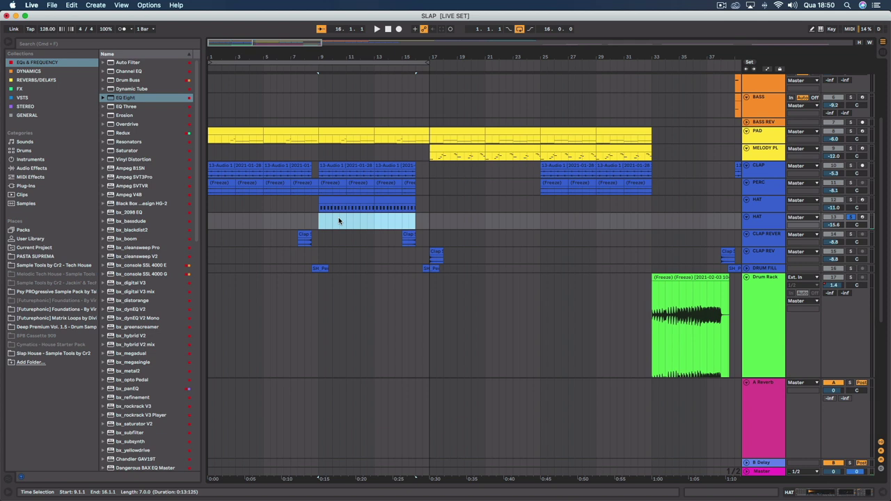
{"action": "key", "text": "super+shift+m"}
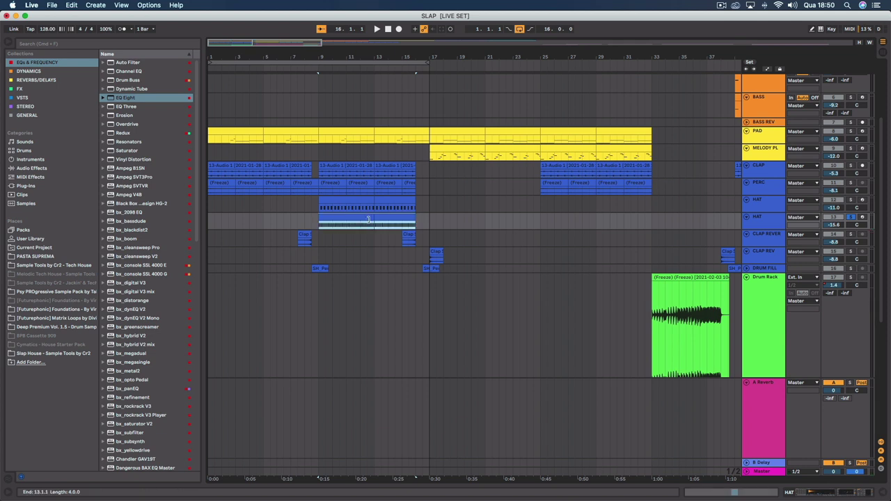
{"action": "left_click_drag", "start_coordinate": [333, 218], "coordinate": [562, 226]}
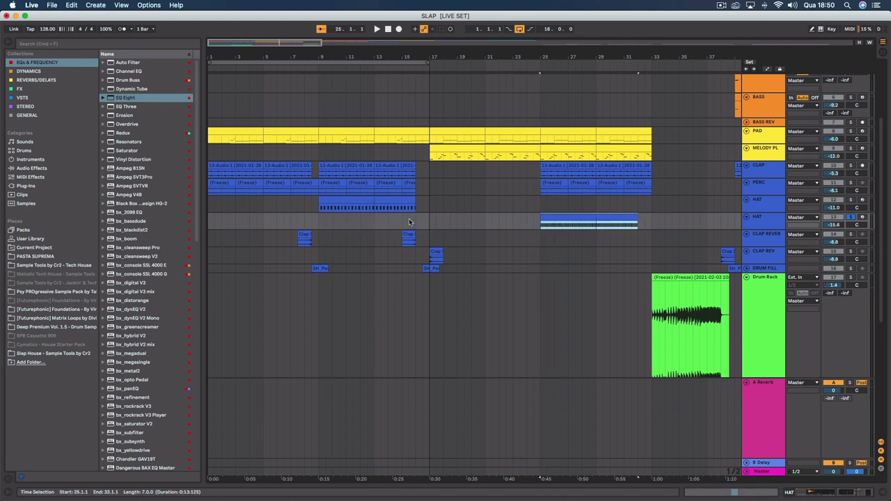
- Audition the first HAT track's clip from bar 9 and turn off the solo on the second HAT track
{"action": "left_click", "coordinate": [337, 206]}
{"action": "key", "text": "space"}
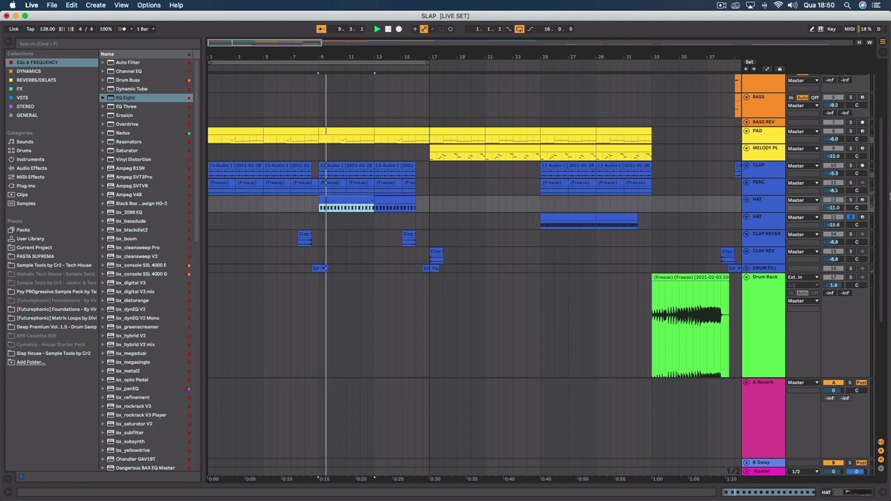
{"action": "left_click", "coordinate": [849, 218]}
{"action": "key", "text": "space"}
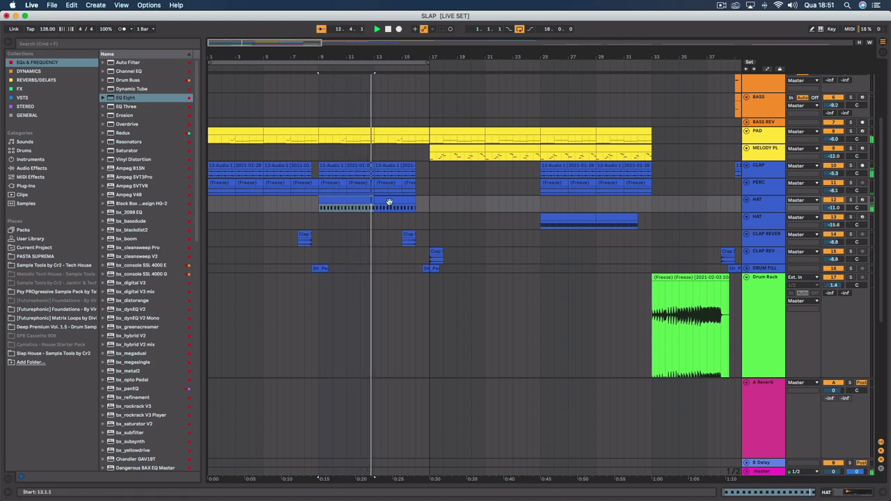
- Listen to the last bars of the intro with its hats, uplifter and reversed clap, then stop playback
{"action": "left_click_drag", "start_coordinate": [389, 201], "coordinate": [418, 203]}
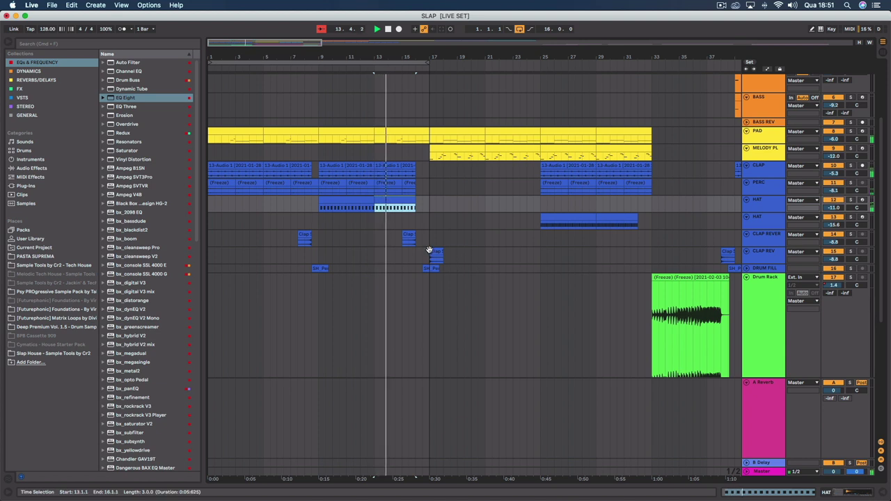
{"action": "scroll", "coordinate": [406, 246], "scroll_direction": "down", "scroll_amount": 8}
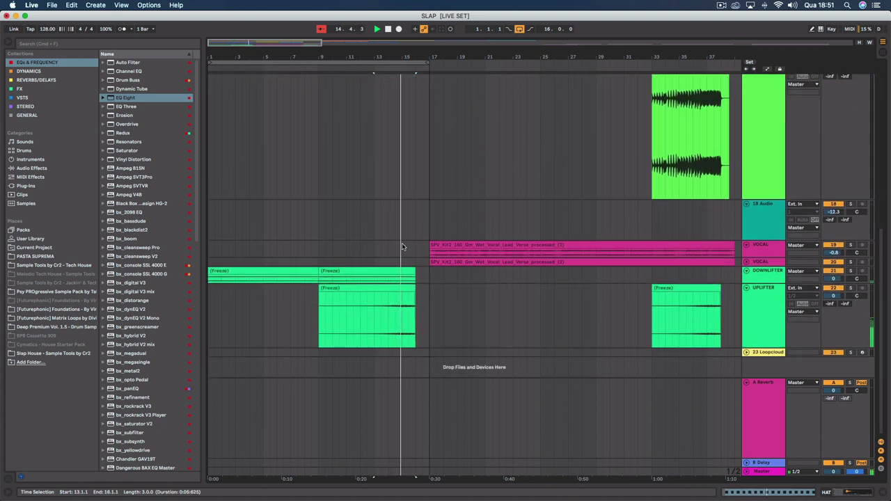
{"action": "scroll", "coordinate": [402, 246], "scroll_direction": "up", "scroll_amount": 8}
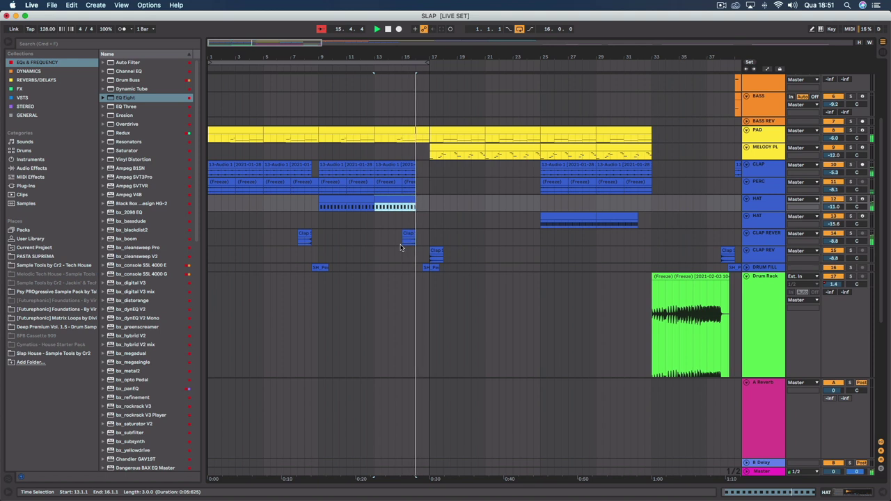
{"action": "scroll", "coordinate": [400, 247], "scroll_direction": "down", "scroll_amount": 1}
{"action": "key", "text": "space"}
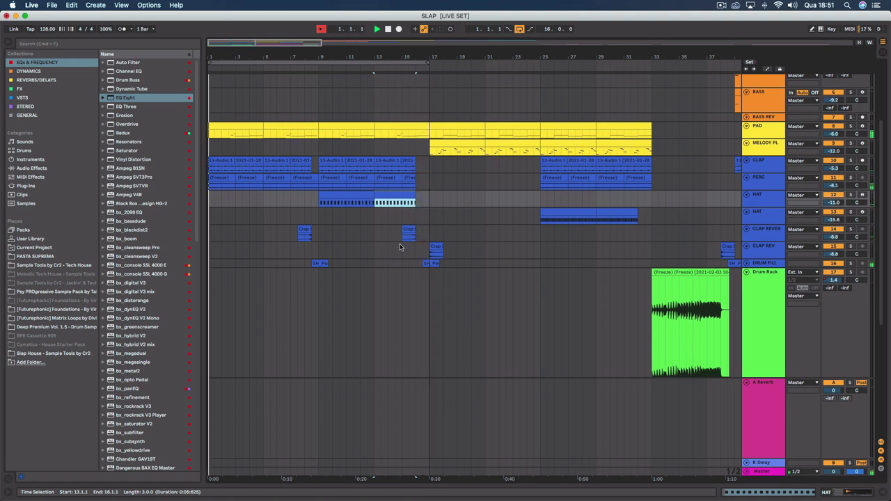
{"action": "key", "text": "space"}
- Move the arrangement loop onto the first break and build-up, starting at bar 17 with a length of 16 bars
{"action": "scroll", "coordinate": [413, 193], "scroll_direction": "up", "scroll_amount": 5}
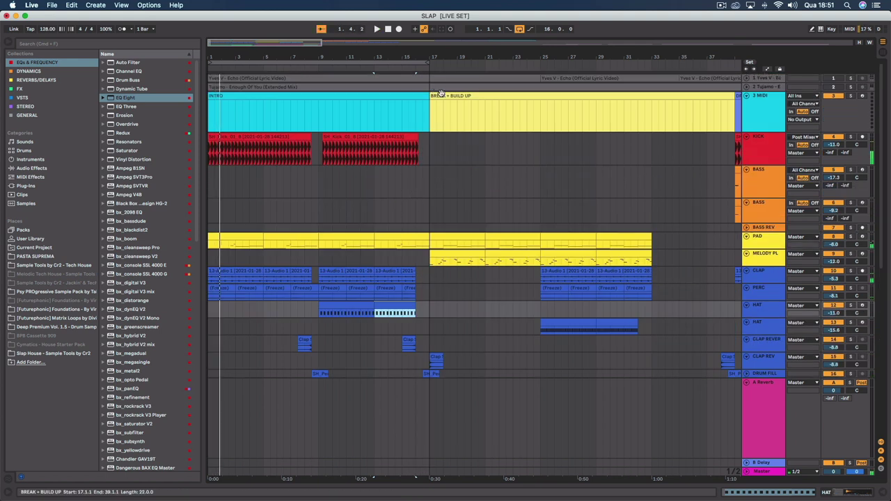
{"action": "left_click", "coordinate": [439, 92]}
{"action": "left_click_drag", "start_coordinate": [392, 60], "coordinate": [617, 62]}
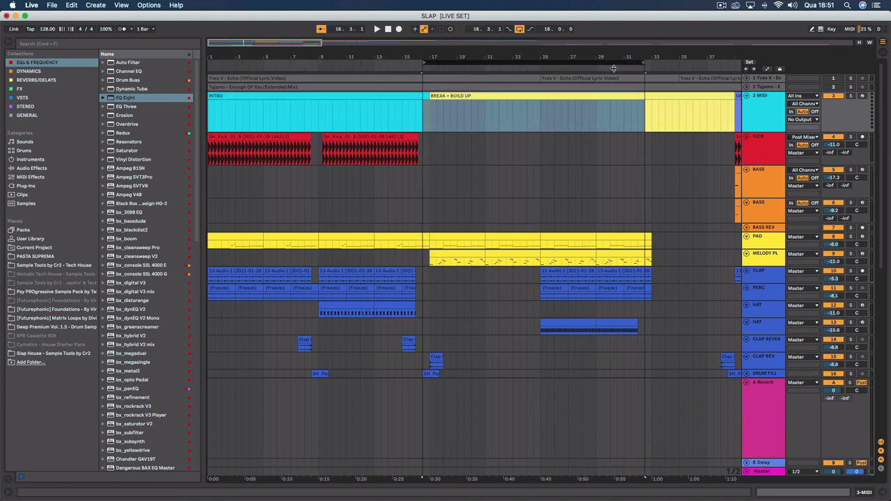
{"action": "scroll", "coordinate": [529, 238], "scroll_direction": "down", "scroll_amount": 5}
{"action": "scroll", "coordinate": [529, 237], "scroll_direction": "down", "scroll_amount": 2}
{"action": "scroll", "coordinate": [529, 236], "scroll_direction": "up", "scroll_amount": 8}
{"action": "scroll", "coordinate": [526, 240], "scroll_direction": "right", "scroll_amount": 4}
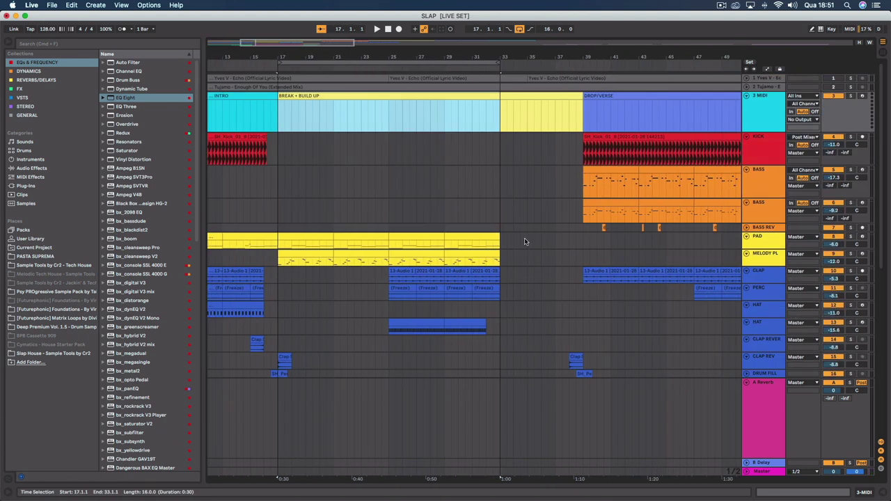
{"action": "scroll", "coordinate": [525, 242], "scroll_direction": "down", "scroll_amount": 2}
{"action": "scroll", "coordinate": [523, 242], "scroll_direction": "left", "scroll_amount": 2}
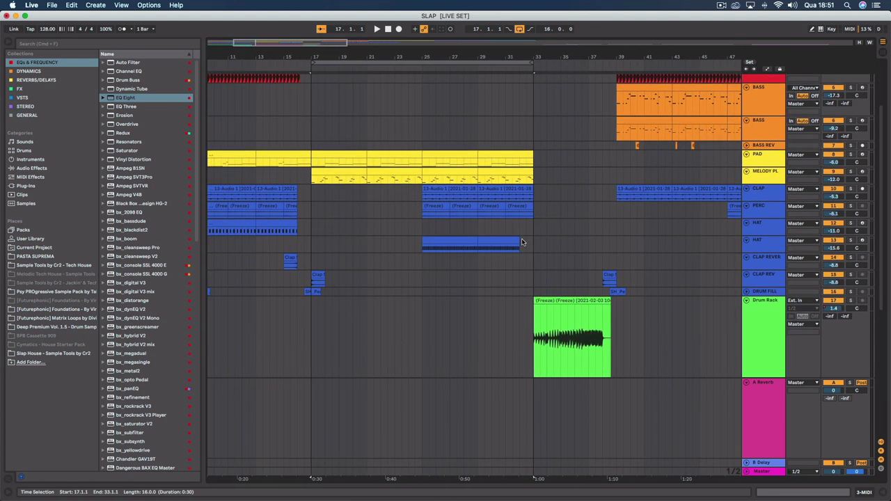
- Play the transition from the intro's final bars into the first break, checking the vocal, effects and drum tracks
{"action": "left_click", "coordinate": [281, 66]}
{"action": "scroll", "coordinate": [379, 201], "scroll_direction": "down", "scroll_amount": 5}
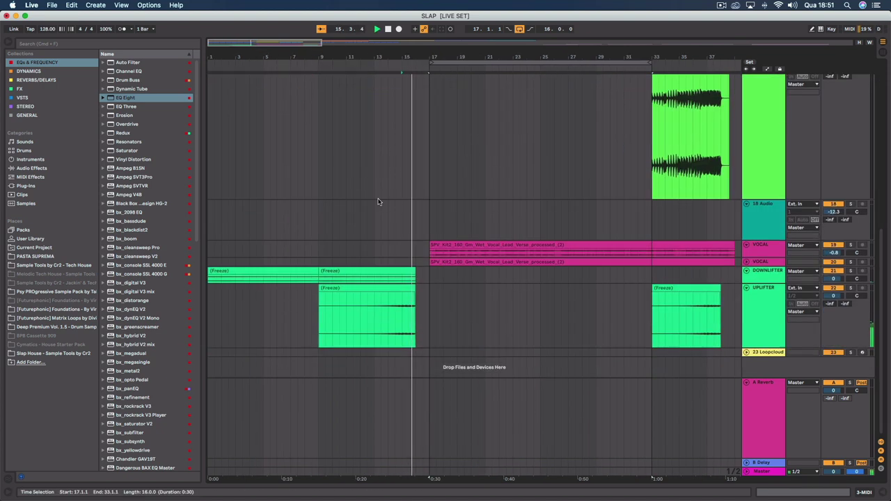
{"action": "scroll", "coordinate": [380, 201], "scroll_direction": "right", "scroll_amount": 1}
{"action": "scroll", "coordinate": [379, 201], "scroll_direction": "right", "scroll_amount": 5}
{"action": "scroll", "coordinate": [379, 200], "scroll_direction": "left", "scroll_amount": 4}
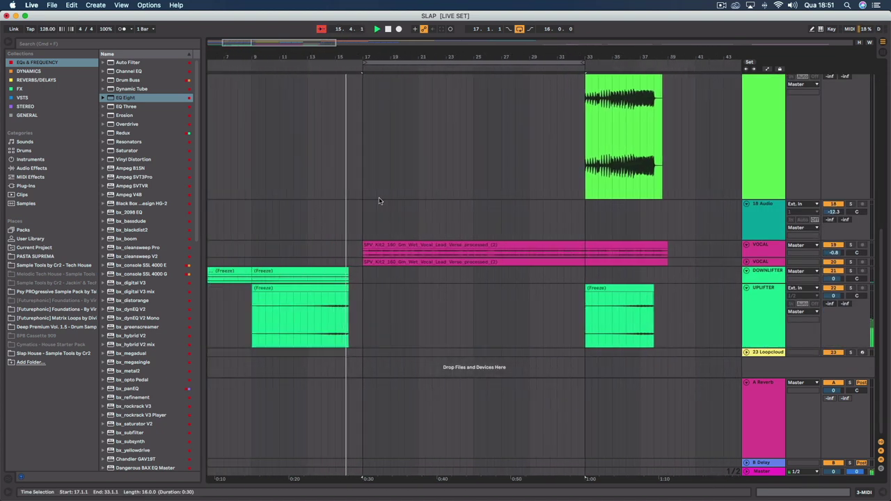
{"action": "scroll", "coordinate": [378, 200], "scroll_direction": "right", "scroll_amount": 1}
{"action": "scroll", "coordinate": [378, 199], "scroll_direction": "up", "scroll_amount": 5}
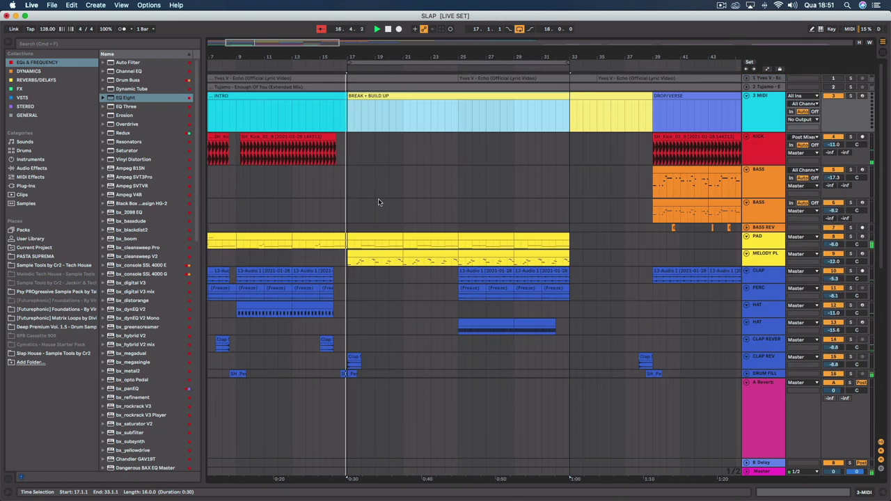
{"action": "scroll", "coordinate": [377, 202], "scroll_direction": "down", "scroll_amount": 3}
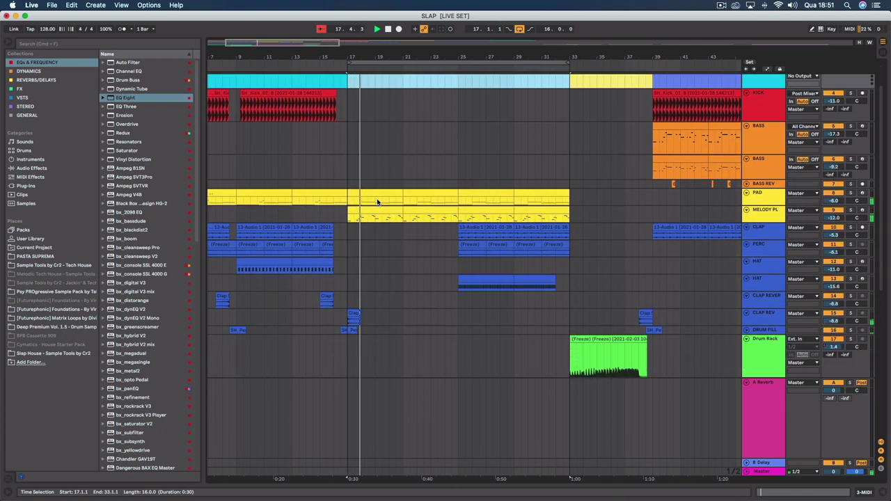
- Examine the melody pluck and pad clips that start at bar 17 of the break, with playback stopped
{"action": "left_click", "coordinate": [362, 177]}
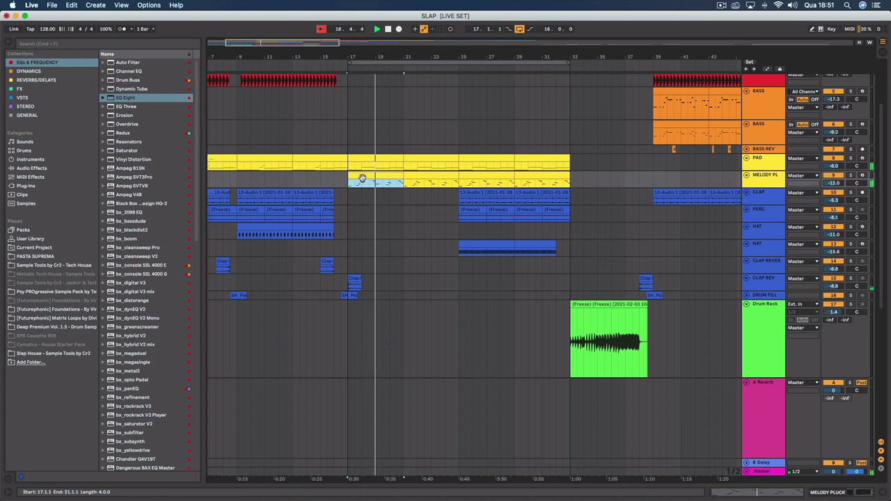
{"action": "left_click", "coordinate": [445, 161]}
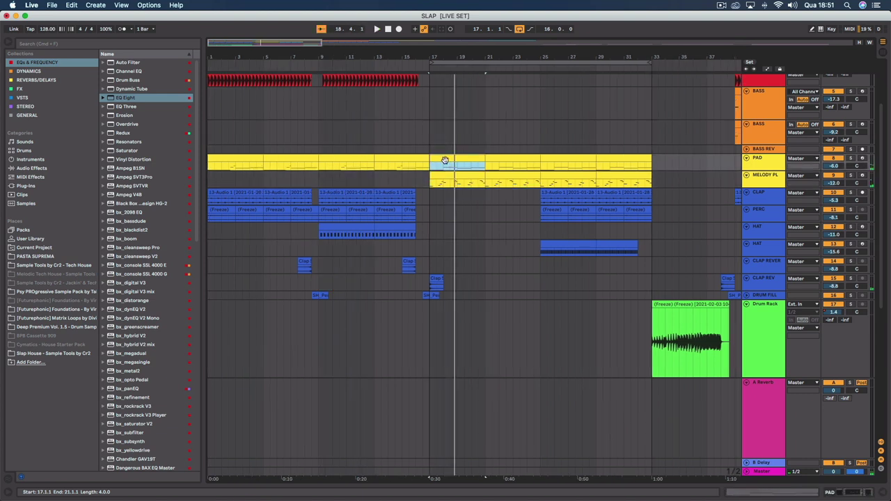
{"action": "scroll", "coordinate": [447, 132], "scroll_direction": "up", "scroll_amount": 3}
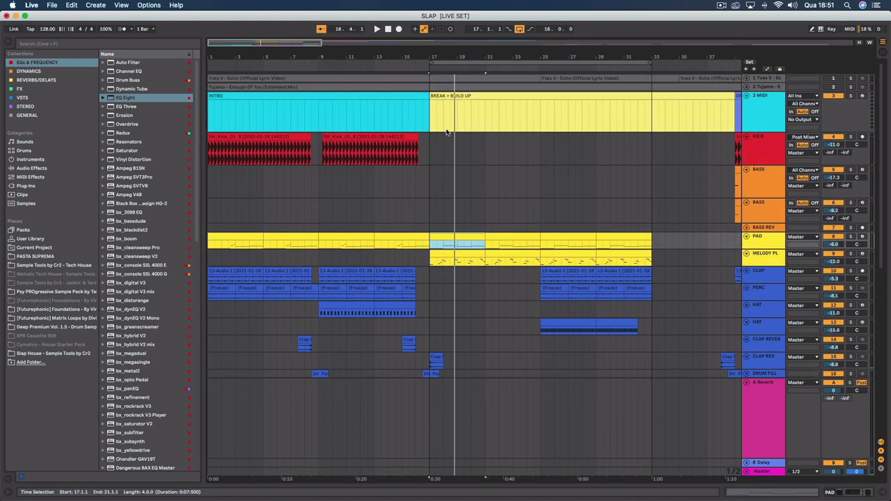
{"action": "scroll", "coordinate": [447, 131], "scroll_direction": "up", "scroll_amount": 1}
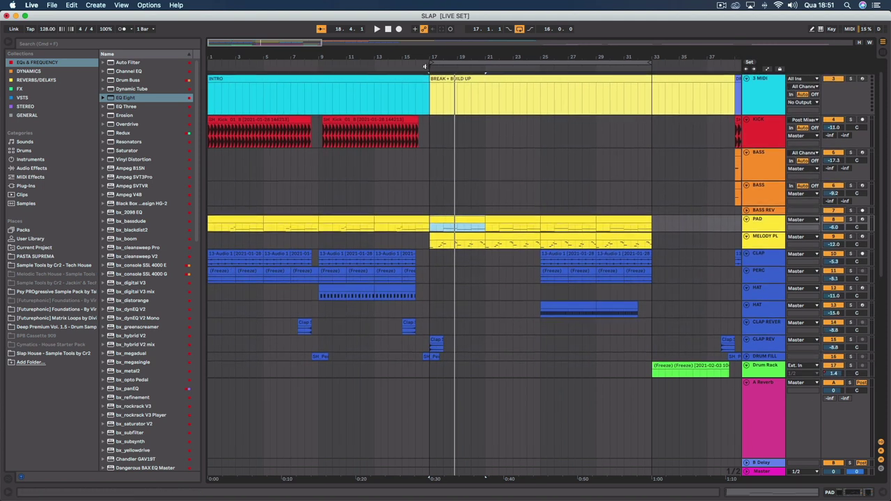
- Move everything from the break at bar 17 onward one bar later to bar 18, and play the gap
{"action": "left_click_drag", "start_coordinate": [459, 57], "coordinate": [459, 35]}
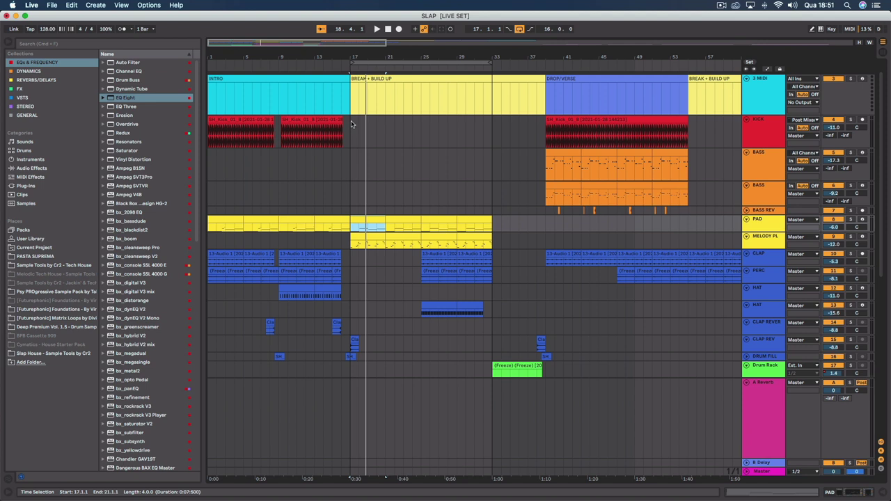
{"action": "left_click_drag", "start_coordinate": [363, 58], "coordinate": [364, 33]}
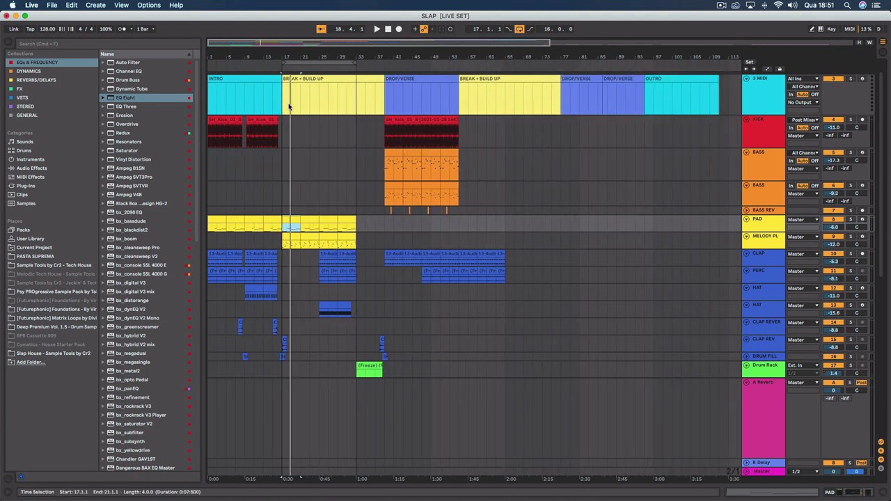
{"action": "left_click_drag", "start_coordinate": [284, 117], "coordinate": [762, 491]}
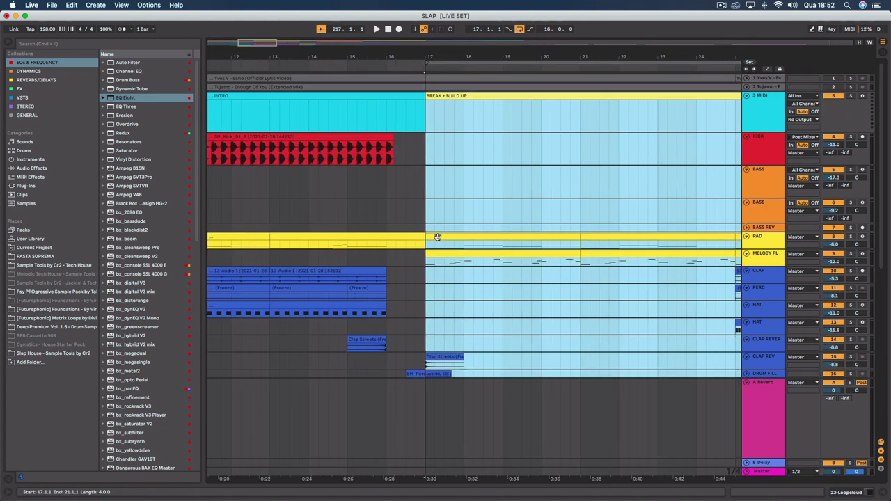
{"action": "left_click_drag", "start_coordinate": [437, 237], "coordinate": [474, 238]}
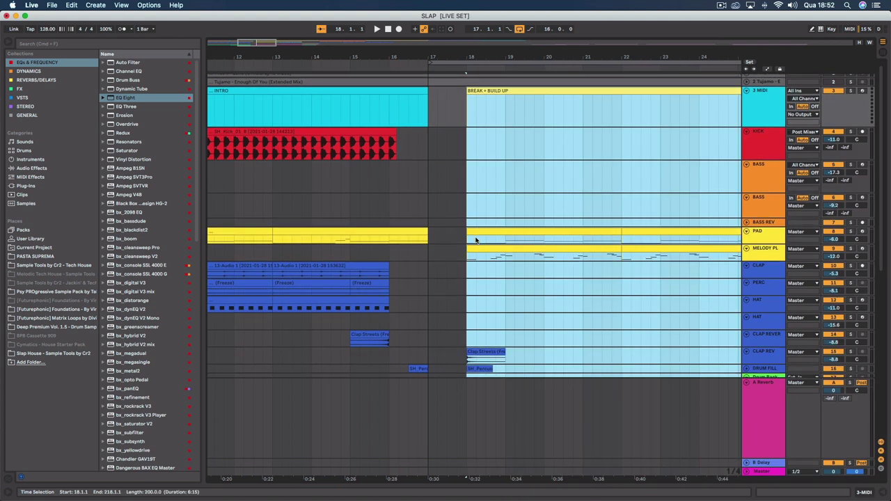
{"action": "key", "text": "space"}
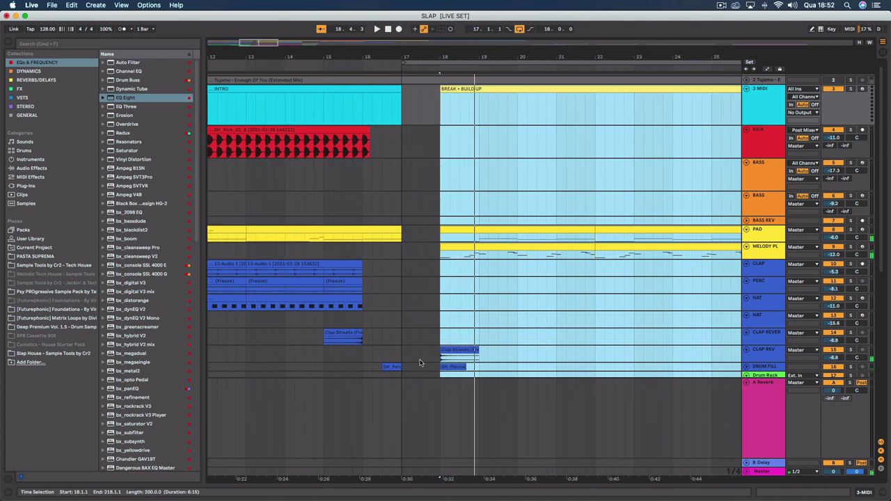
- Move the CLAP REV clip back from bar 18 to bar 17 and play the transition from the intro into the break
{"action": "left_click", "coordinate": [450, 348]}
{"action": "left_click_drag", "start_coordinate": [450, 348], "coordinate": [412, 349]}
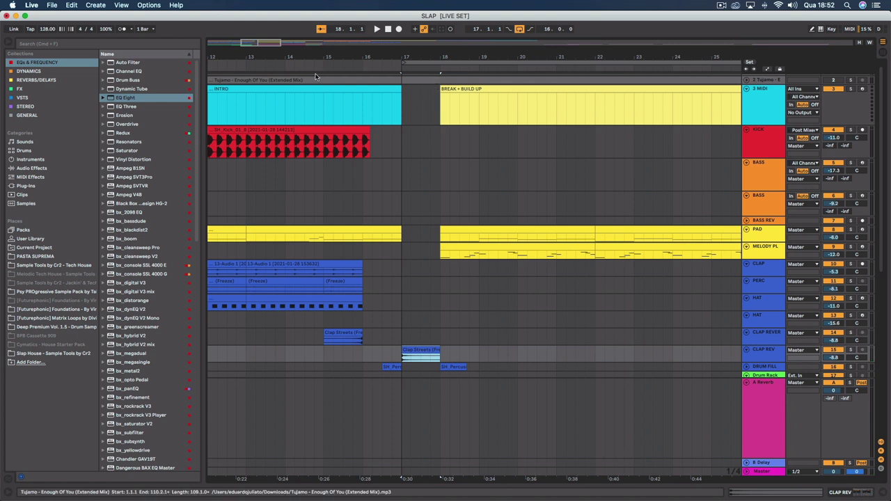
{"action": "left_click", "coordinate": [281, 66]}
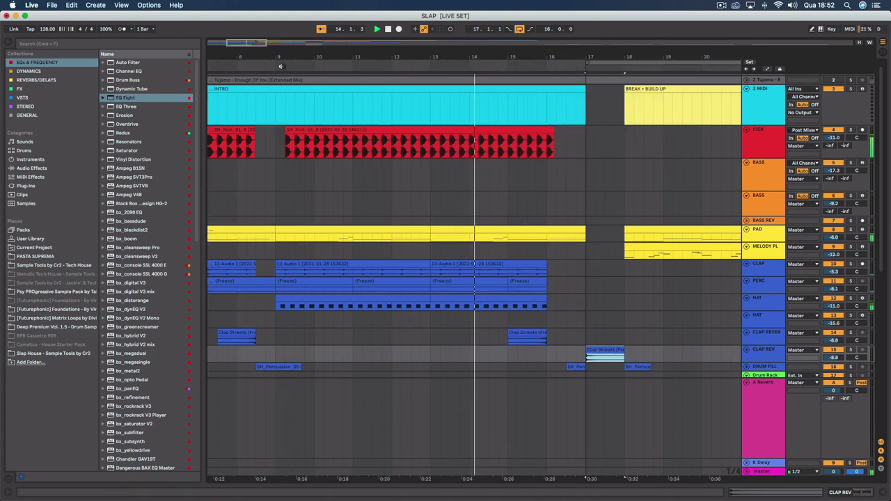
{"action": "scroll", "coordinate": [687, 333], "scroll_direction": "down", "scroll_amount": 10}
{"action": "scroll", "coordinate": [686, 332], "scroll_direction": "right", "scroll_amount": 5}
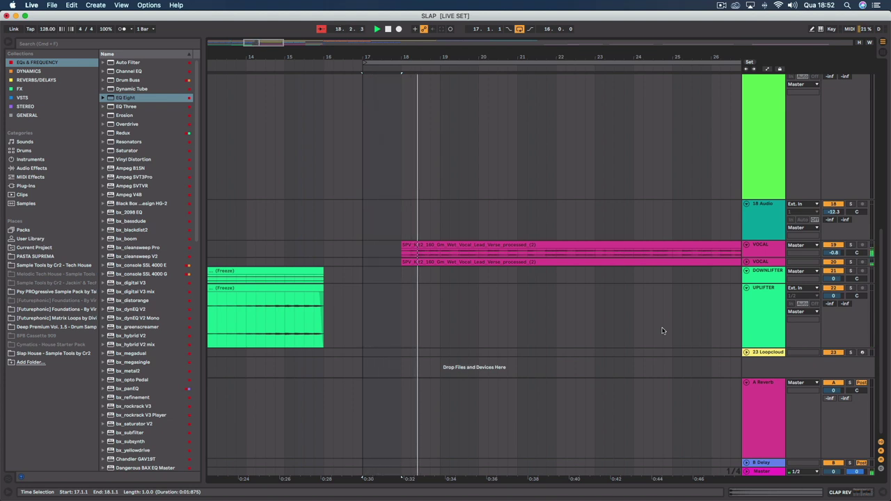
{"action": "scroll", "coordinate": [518, 205], "scroll_direction": "up", "scroll_amount": 10}
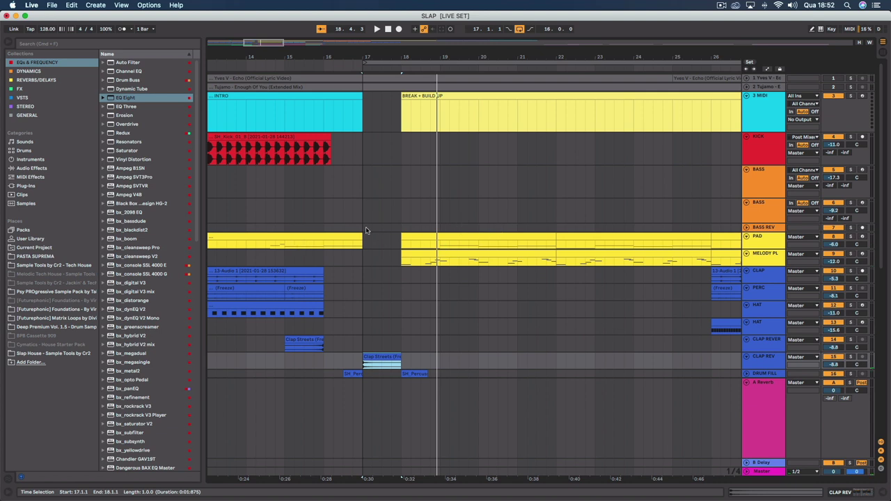
- Examine the vocal, downlifter, uplifter and drum tracks around the empty bar between the intro and the break
{"action": "scroll", "coordinate": [417, 244], "scroll_direction": "down", "scroll_amount": 10}
{"action": "scroll", "coordinate": [417, 244], "scroll_direction": "left", "scroll_amount": 3}
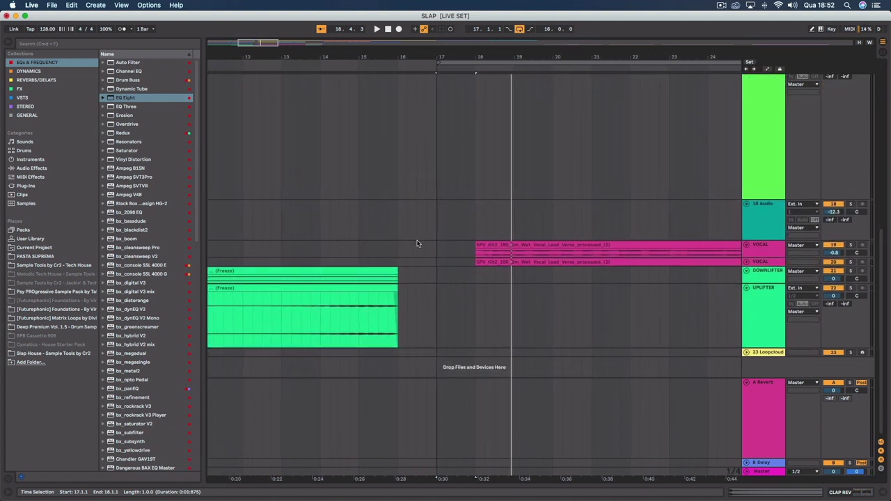
{"action": "left_click", "coordinate": [767, 222]}
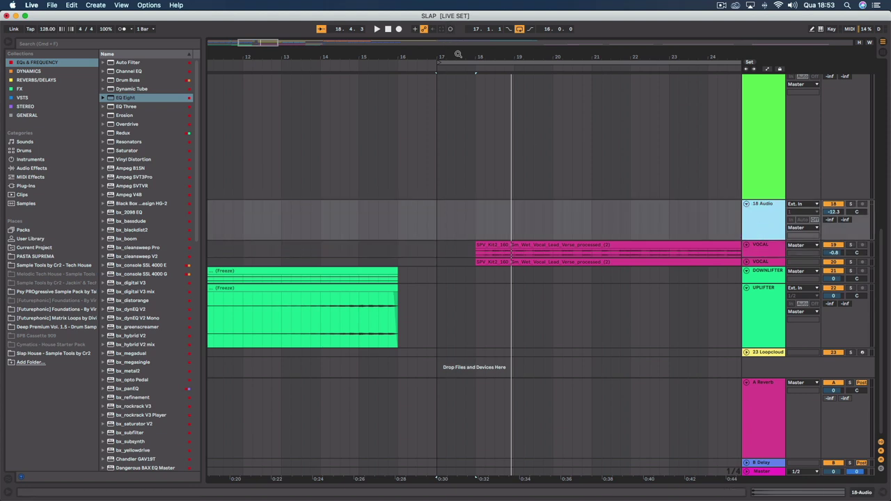
{"action": "scroll", "coordinate": [492, 151], "scroll_direction": "right", "scroll_amount": 3}
{"action": "scroll", "coordinate": [492, 150], "scroll_direction": "up", "scroll_amount": 10}
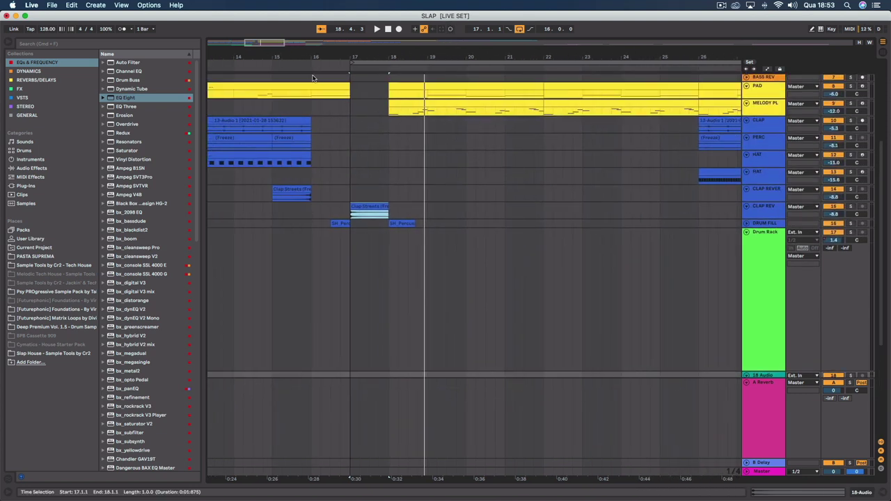
{"action": "scroll", "coordinate": [344, 90], "scroll_direction": "up", "scroll_amount": 4}
{"action": "scroll", "coordinate": [345, 91], "scroll_direction": "left", "scroll_amount": 1}
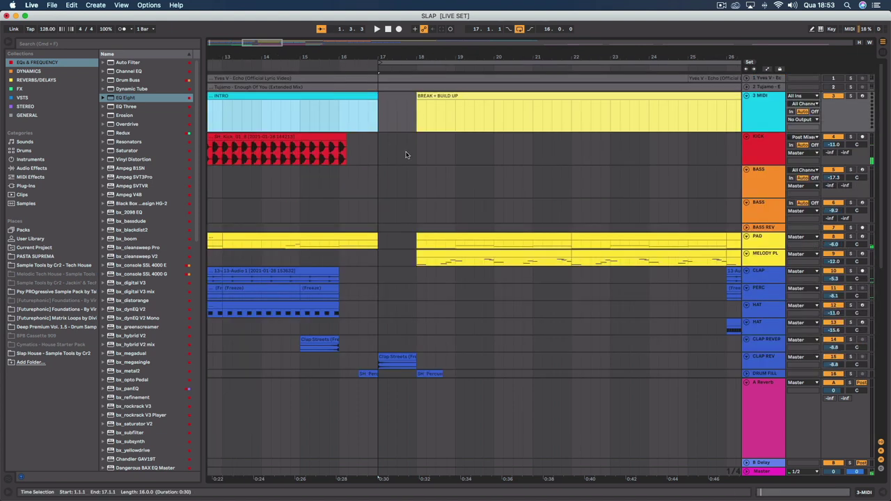
- Insert a new audio track directly below the DRUM FILL track
{"action": "left_click", "coordinate": [751, 210]}
{"action": "scroll", "coordinate": [763, 234], "scroll_direction": "down", "scroll_amount": 5}
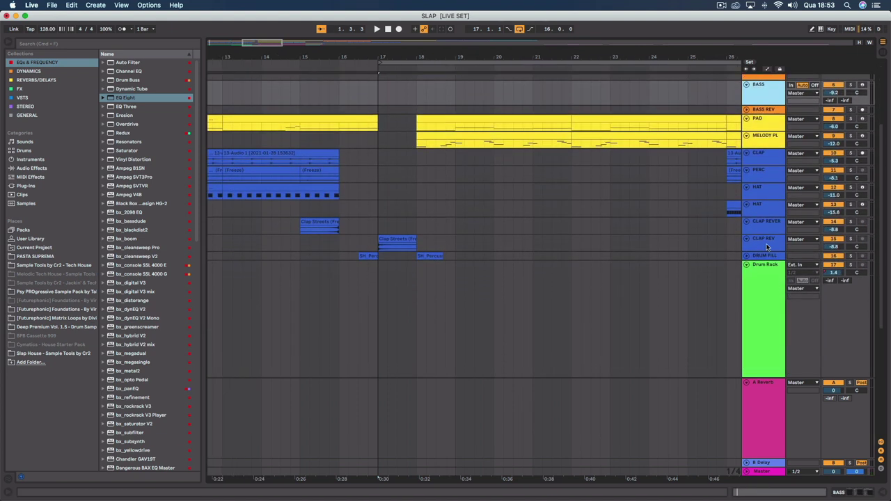
{"action": "left_click", "coordinate": [766, 256]}
{"action": "scroll", "coordinate": [765, 256], "scroll_direction": "up", "scroll_amount": 1}
{"action": "right_click", "coordinate": [763, 260]}
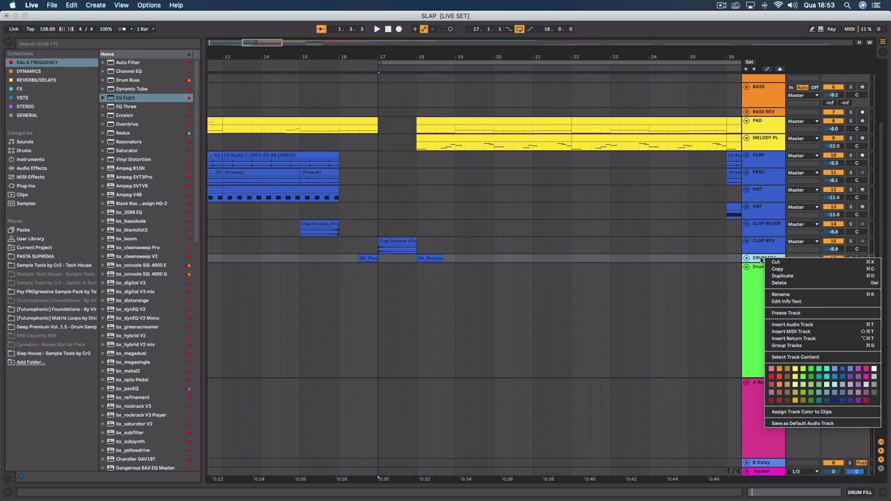
{"action": "left_click", "coordinate": [813, 324]}
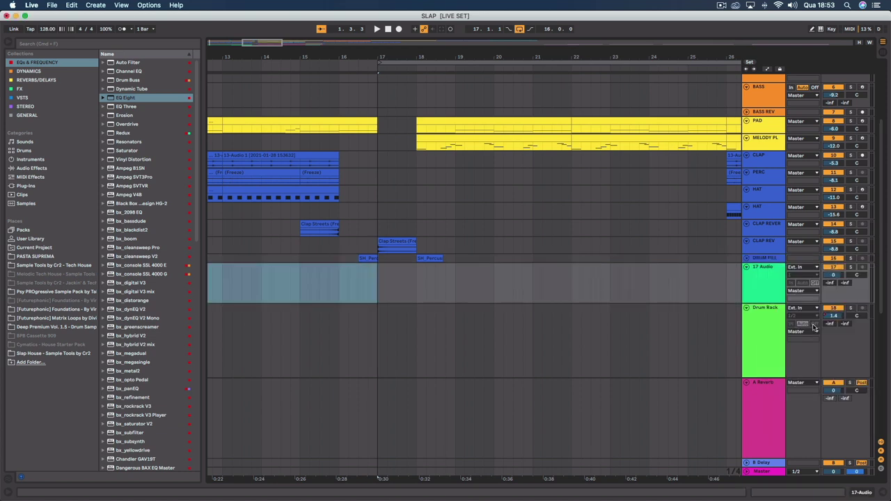
- Select the new audio track and search the browser for "hit" samples
{"action": "left_click", "coordinate": [763, 288]}
{"action": "scroll", "coordinate": [763, 289], "scroll_direction": "down", "scroll_amount": 1}
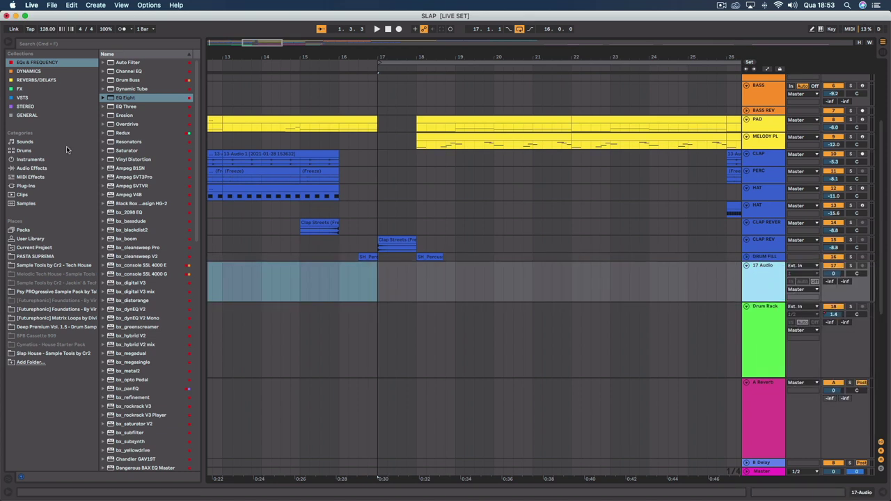
{"action": "left_click", "coordinate": [54, 44]}
{"action": "type", "text": "hit"}
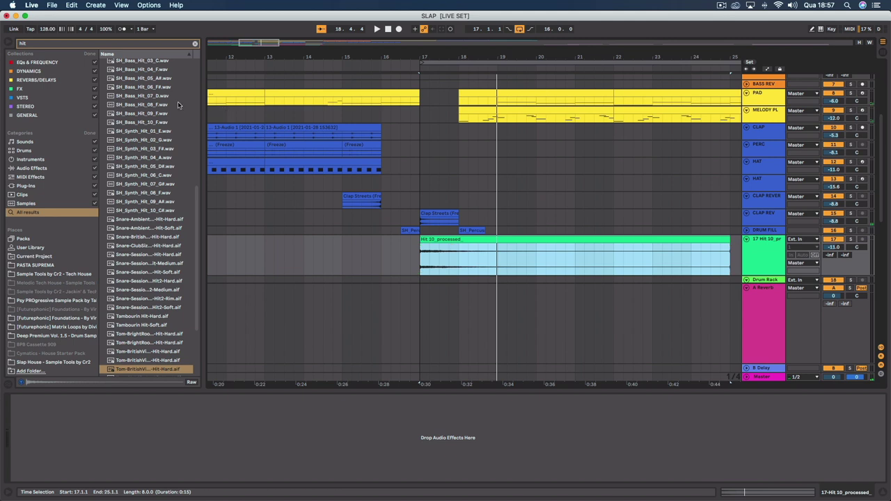
- Add EQ Eight to the hit track, boost 194 Hz by 5.08 dB with the highs rolled off, and audition the transition
{"action": "left_click", "coordinate": [38, 63]}
{"action": "left_click_drag", "start_coordinate": [126, 97], "coordinate": [197, 477]}
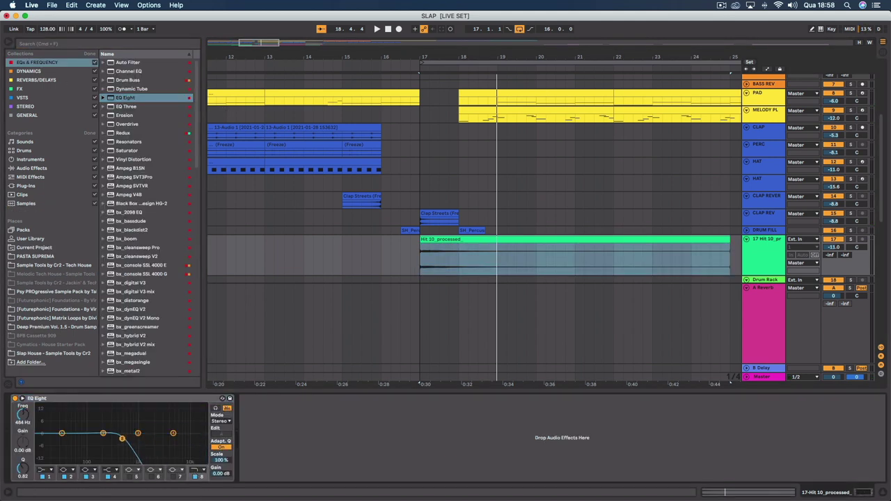
{"action": "key", "text": "space"}
{"action": "left_click_drag", "start_coordinate": [122, 438], "coordinate": [102, 414]}
{"action": "key", "text": "space"}
{"action": "key", "text": "space"}
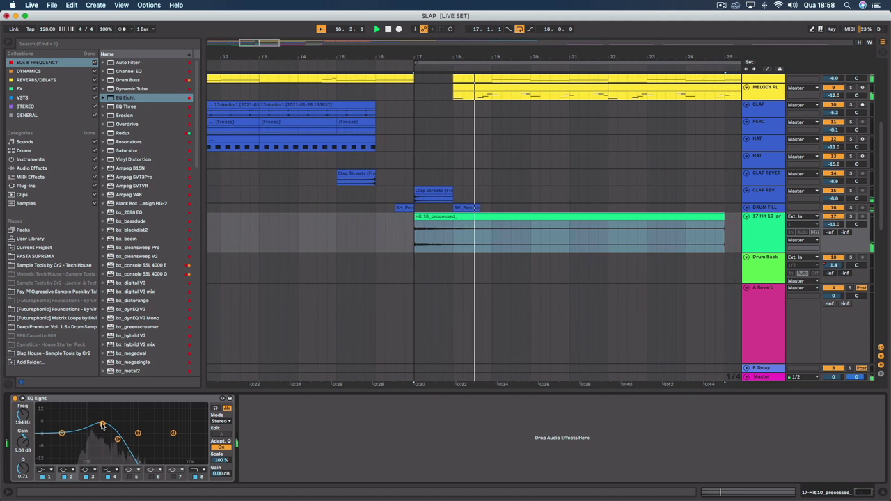
{"action": "left_click", "coordinate": [340, 67]}
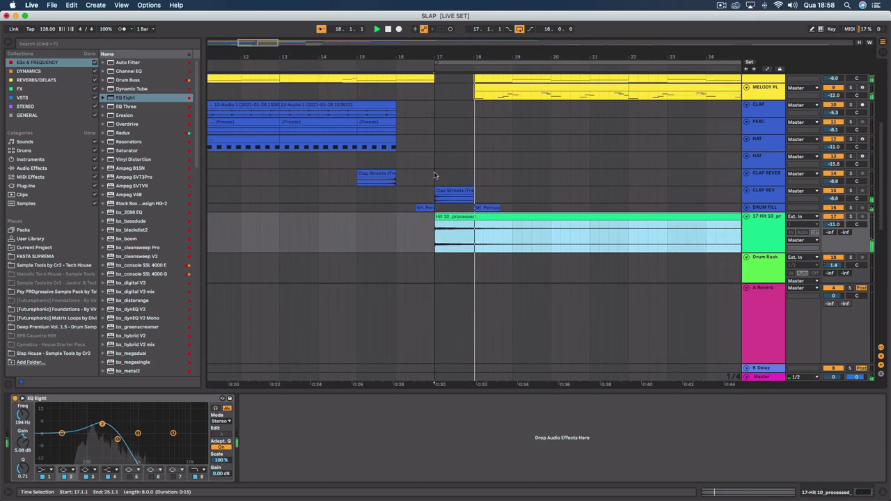
- Copy the CLAP REVERSE clip from bar 15 to bar 17, above the CLAP REV clip, and play the transition
{"action": "left_click", "coordinate": [840, 217]}
{"action": "left_click", "coordinate": [779, 208]}
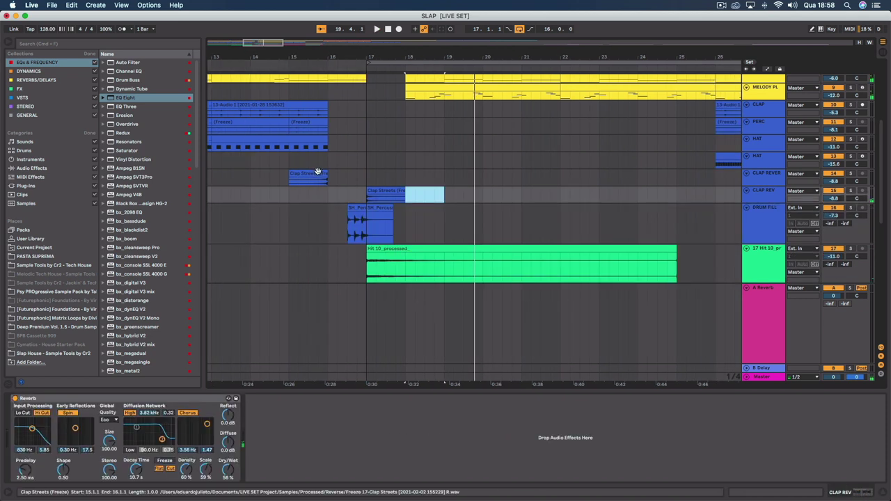
{"action": "left_click_drag", "start_coordinate": [316, 173], "coordinate": [396, 174]}
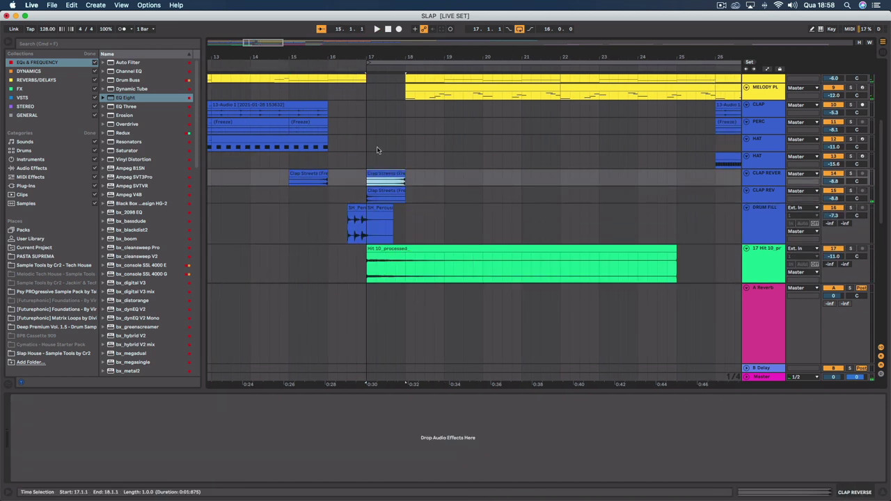
{"action": "left_click", "coordinate": [353, 68]}
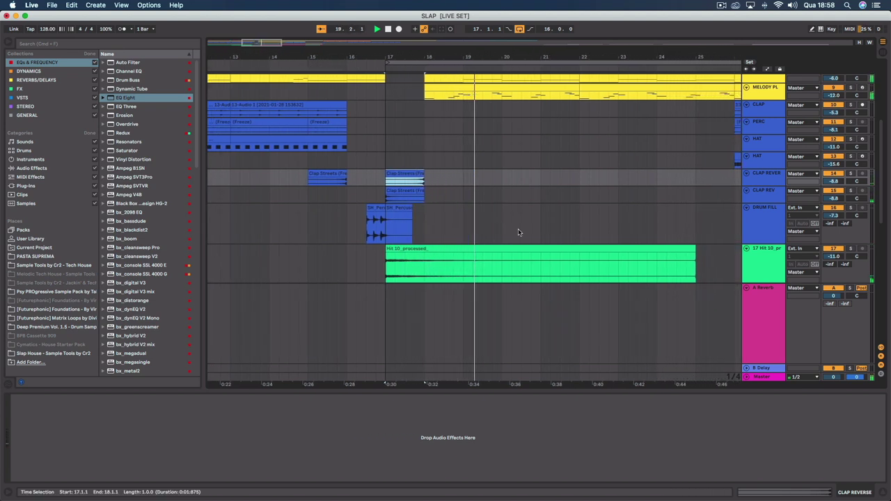
- Duplicate the MELODY PLUCK track and select the E2, G2 and B2 chord notes in the copy's clip at bar 17
{"action": "left_click", "coordinate": [760, 272]}
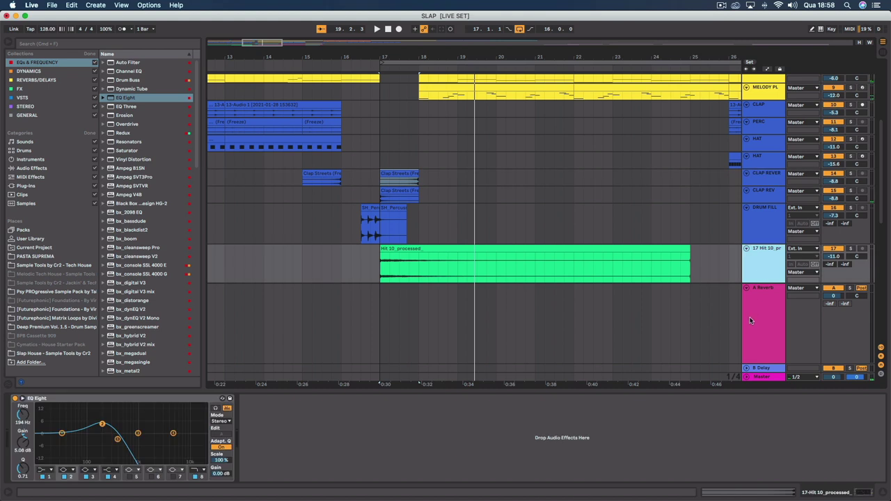
{"action": "left_click", "coordinate": [750, 317]}
{"action": "left_click", "coordinate": [762, 265]}
{"action": "scroll", "coordinate": [758, 243], "scroll_direction": "down", "scroll_amount": 3}
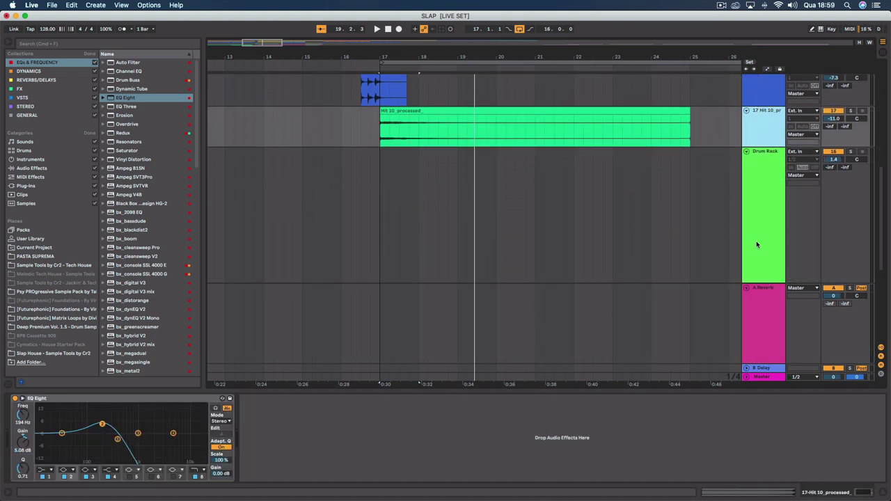
{"action": "scroll", "coordinate": [762, 209], "scroll_direction": "up", "scroll_amount": 5}
{"action": "left_click", "coordinate": [766, 163]}
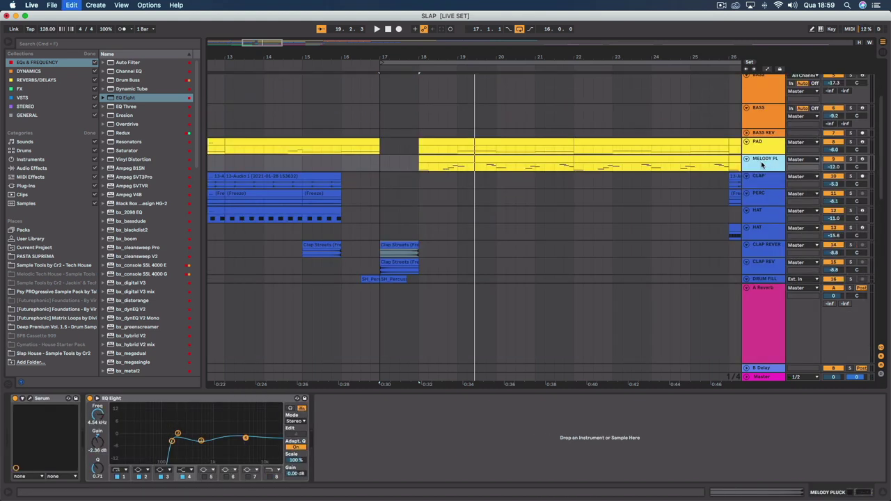
{"action": "key", "text": "super+d"}
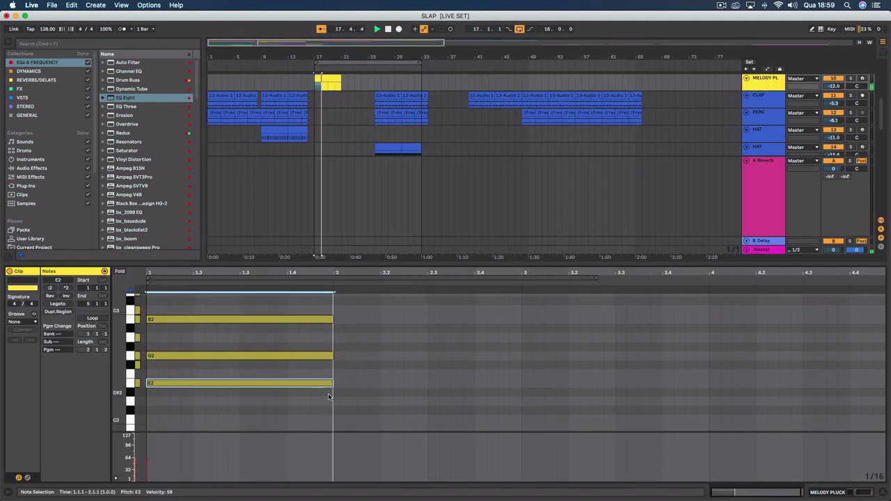
{"action": "left_click_drag", "start_coordinate": [320, 403], "coordinate": [258, 294]}
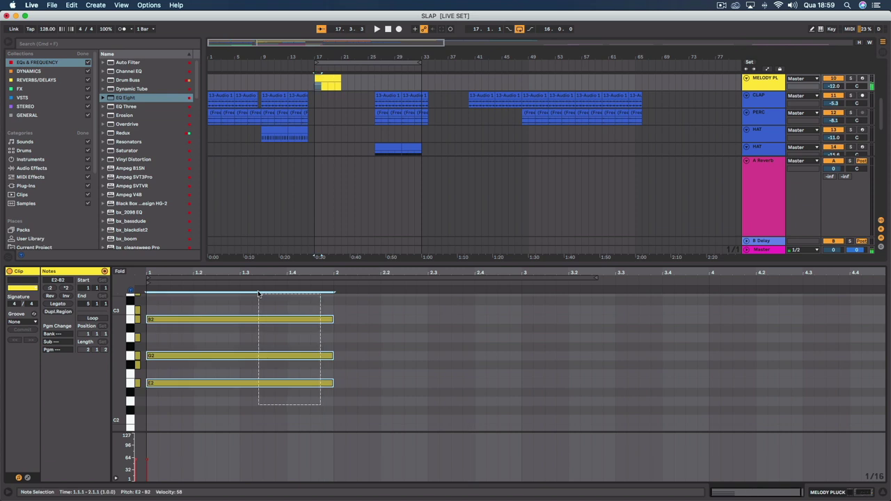
{"action": "scroll", "coordinate": [734, 80], "scroll_direction": "up", "scroll_amount": 3}
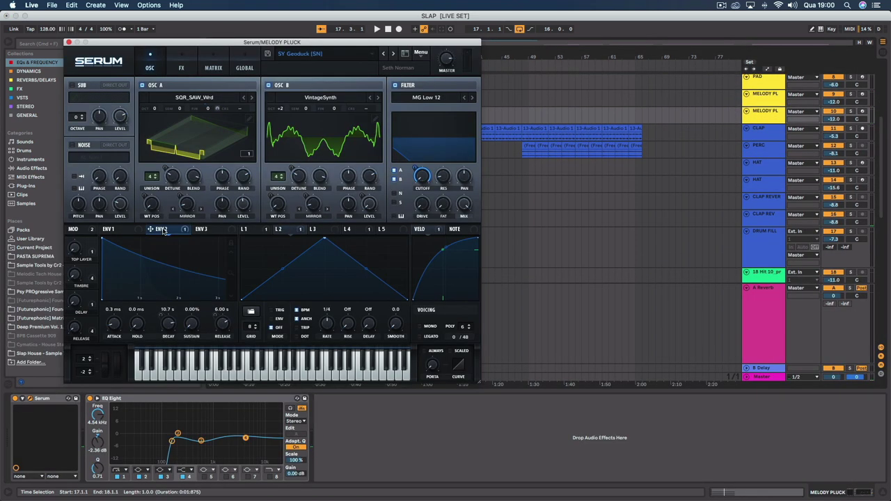
- Fine-tune the filter cutoff in Serum on the duplicated MELODY PLUCK track while playing the start of the break
{"action": "key", "text": "space"}
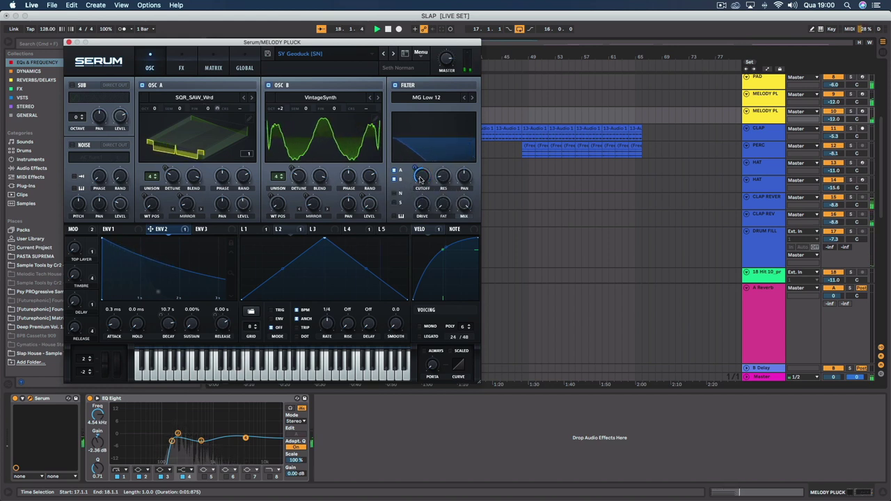
{"action": "mouse_move", "coordinate": [419, 179]}
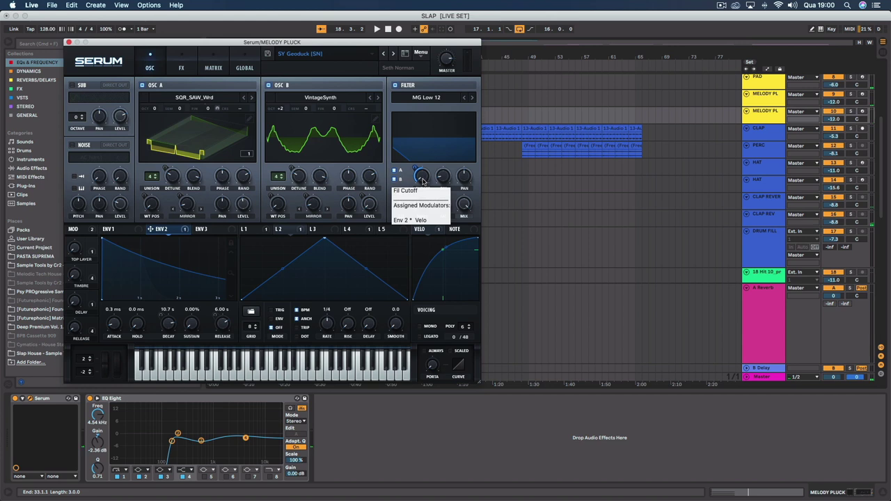
{"action": "key", "text": "space"}
{"action": "mouse_move", "coordinate": [422, 180]}
{"action": "left_mouse_down"}
{"action": "mouse_move", "coordinate": [431, 145]}
{"action": "mouse_move", "coordinate": [420, 178]}
{"action": "left_mouse_up"}
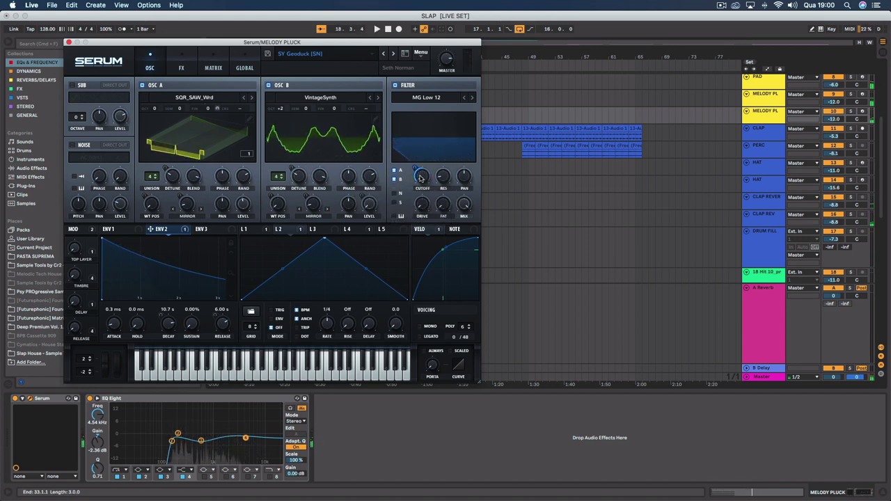
{"action": "left_click_drag", "start_coordinate": [387, 43], "coordinate": [451, 268]}
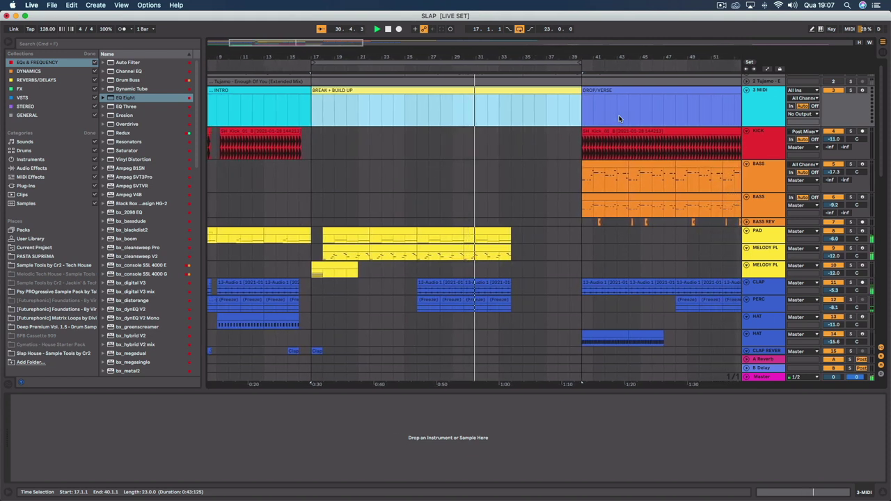
- Copy the Hit 10_processed_ clip from bar 17 to bar 34, above the Drum Rack clip, and play that transition
{"action": "scroll", "coordinate": [527, 273], "scroll_direction": "down", "scroll_amount": 10}
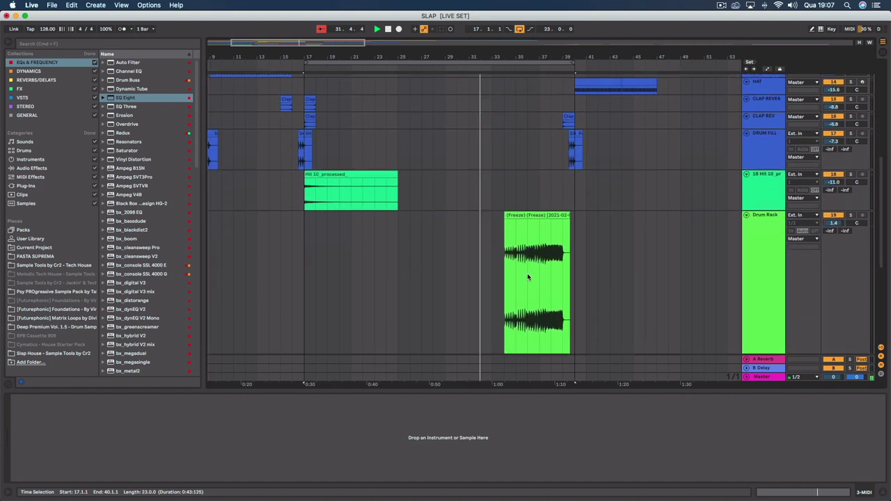
{"action": "scroll", "coordinate": [568, 289], "scroll_direction": "up", "scroll_amount": 10}
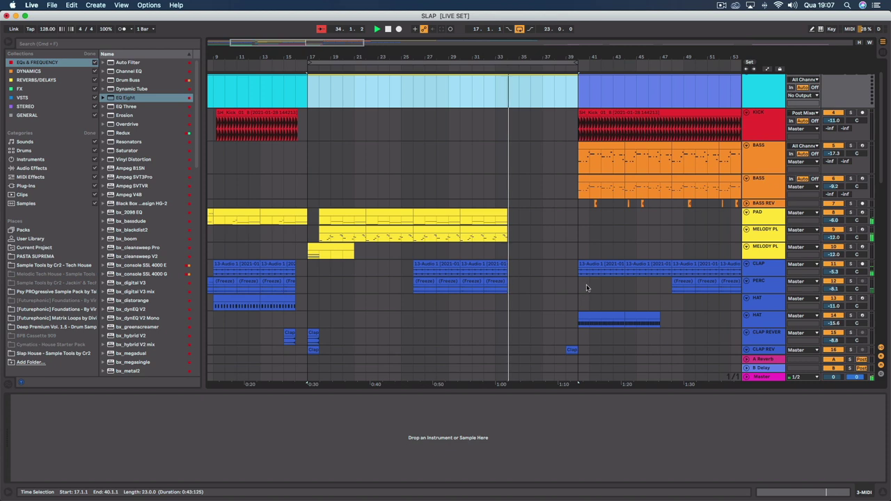
{"action": "scroll", "coordinate": [479, 281], "scroll_direction": "down", "scroll_amount": 5}
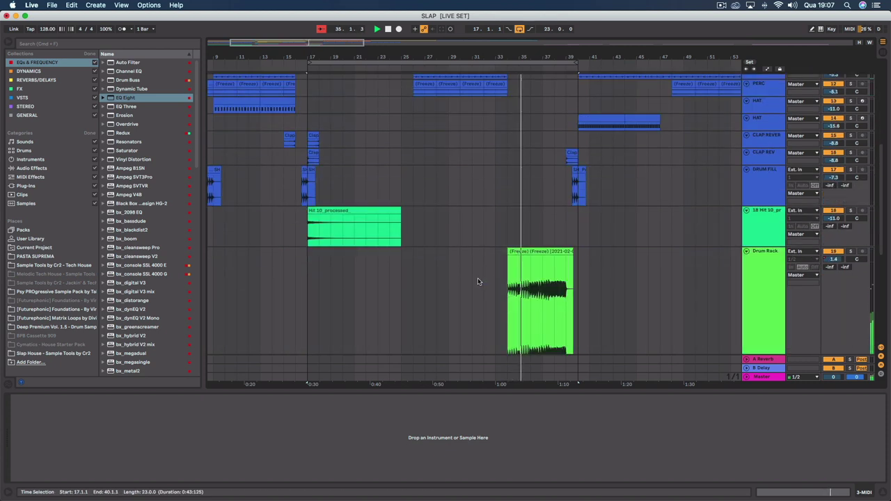
{"action": "key", "text": "space"}
{"action": "left_click_drag", "start_coordinate": [319, 209], "coordinate": [521, 212]}
{"action": "left_click", "coordinate": [492, 68]}
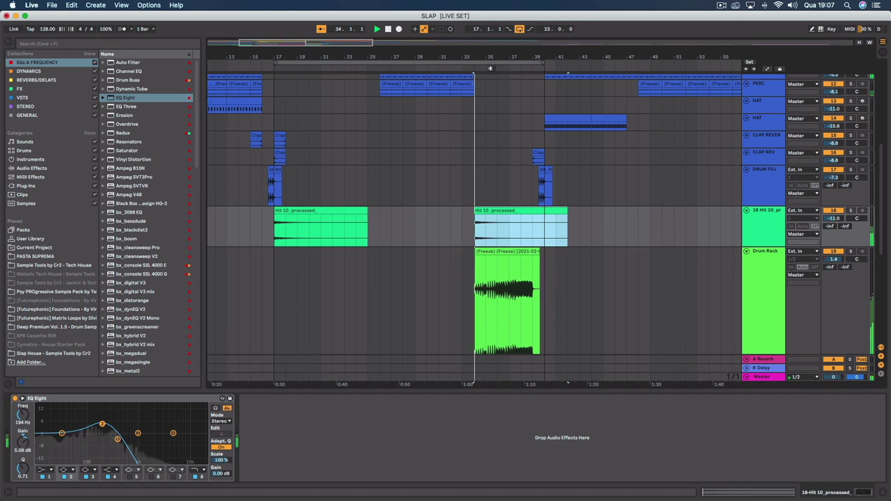
- Raise the volume of the Hit 10 track to -0.6 dB and replay the hit at bar 34
{"action": "left_click", "coordinate": [781, 228]}
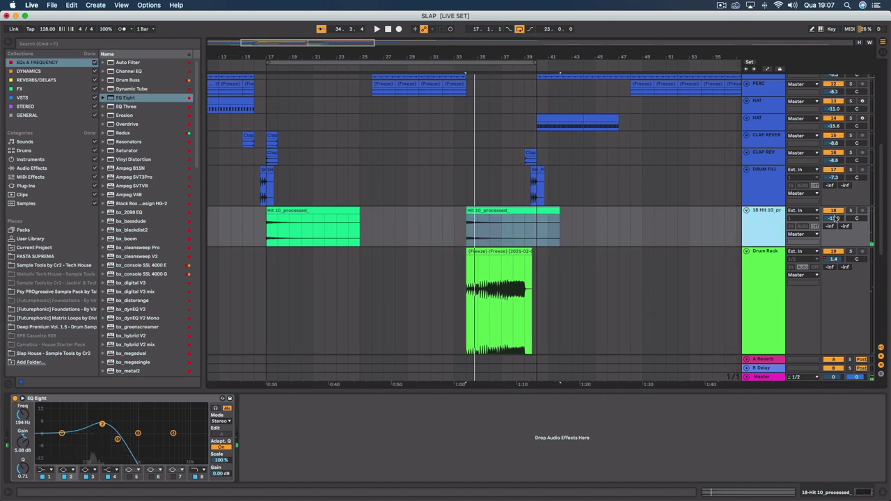
{"action": "left_click_drag", "start_coordinate": [833, 218], "coordinate": [833, 215]}
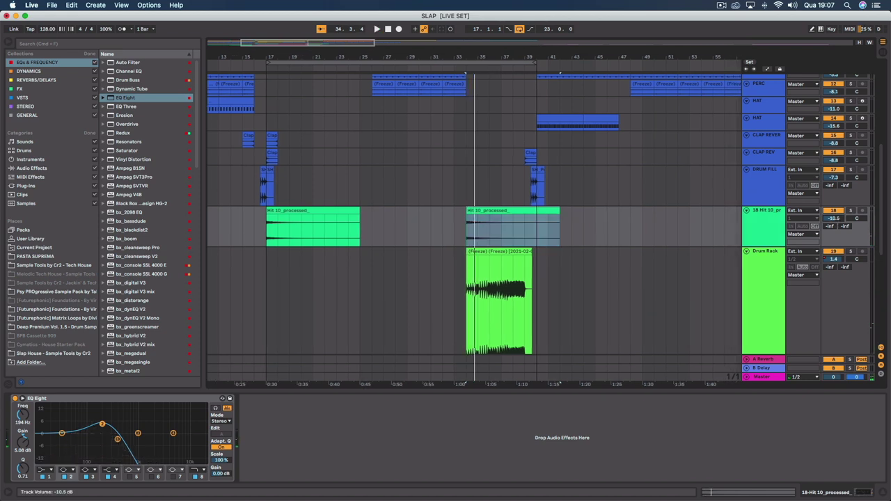
{"action": "left_click", "coordinate": [474, 209]}
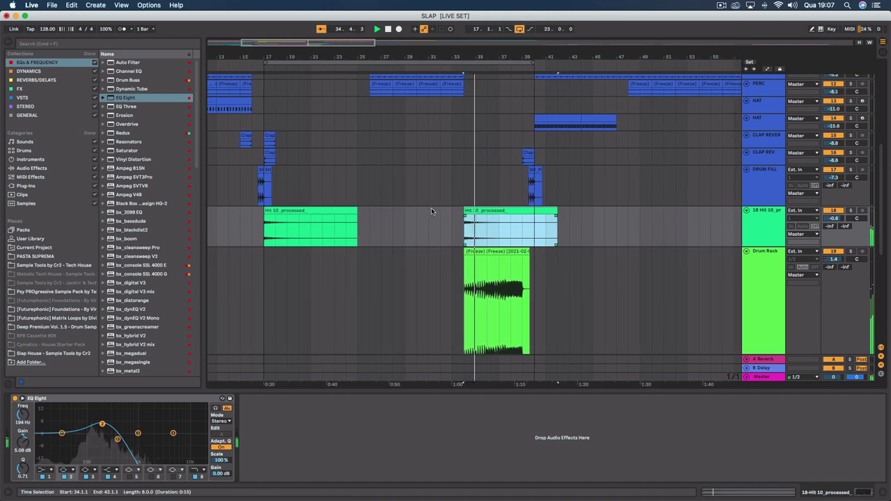
{"action": "key", "text": "space"}
- Copy the CLAP REVERSE clip to bar 33, leading into the second hit, and audition the transition
{"action": "left_click", "coordinate": [472, 142]}
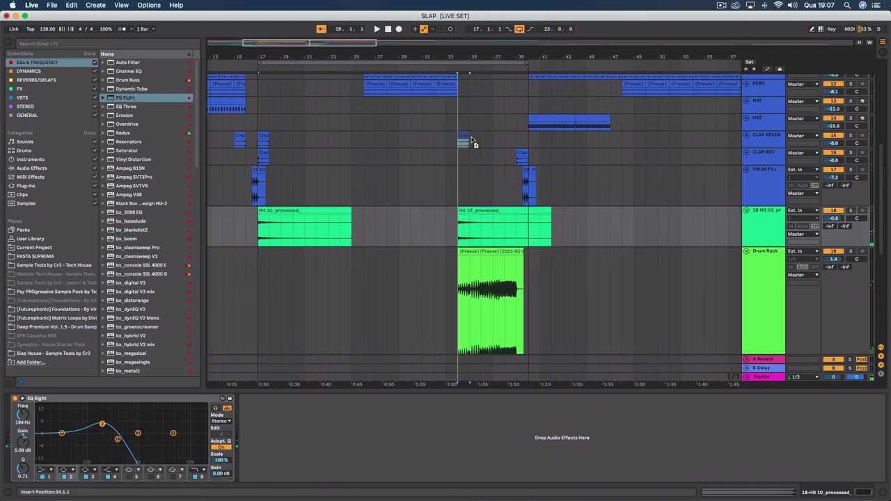
{"action": "left_click", "coordinate": [453, 141]}
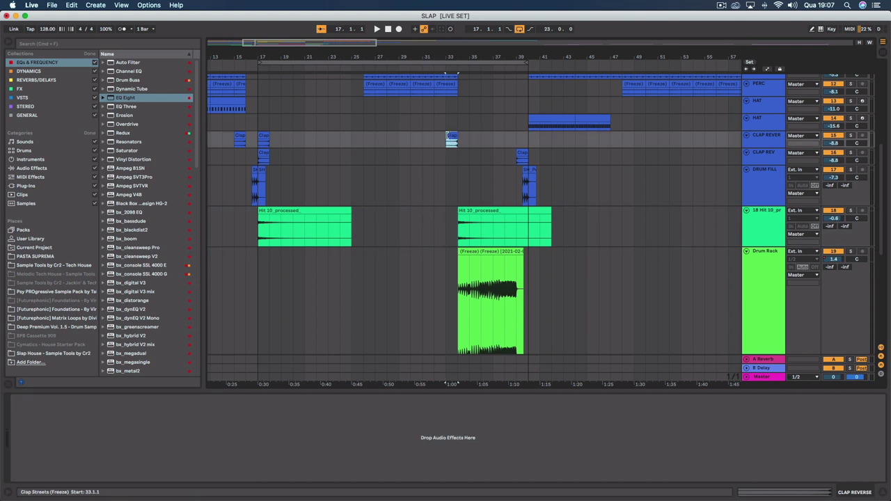
{"action": "key", "text": "space"}
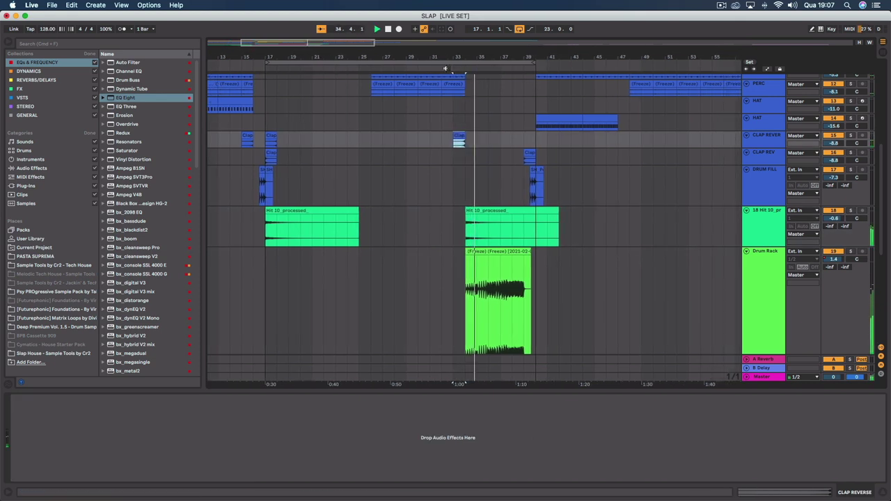
{"action": "key", "text": "space"}
- Copy the CLAP REV clip from bar 17 to bar 34 and play through the build-up
{"action": "left_click_drag", "start_coordinate": [262, 152], "coordinate": [410, 160]}
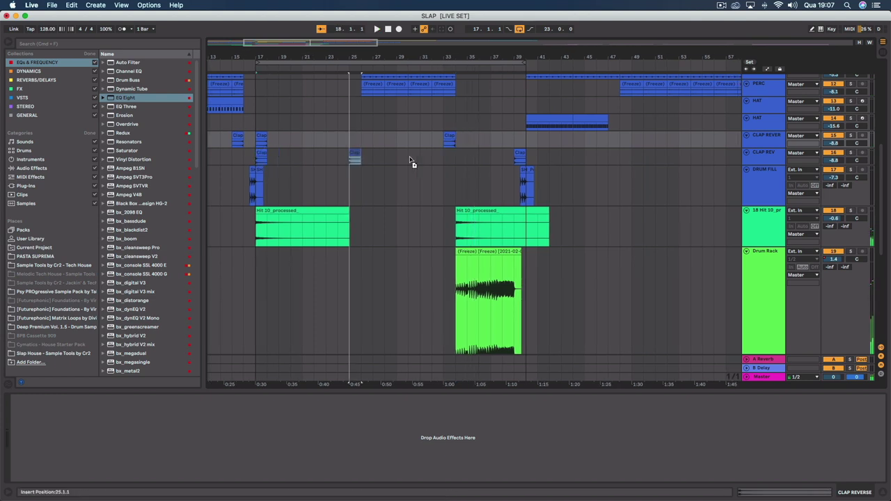
{"action": "left_click_drag", "start_coordinate": [466, 161], "coordinate": [463, 159]}
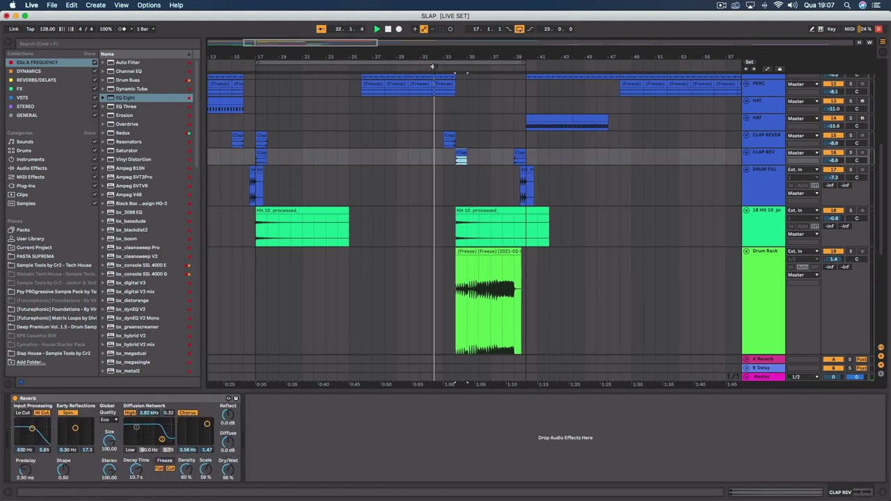
{"action": "mouse_move", "coordinate": [468, 382]}
{"action": "left_mouse_down"}
{"action": "mouse_move", "coordinate": [501, 382]}
{"action": "mouse_move", "coordinate": [476, 383]}
{"action": "left_mouse_up"}
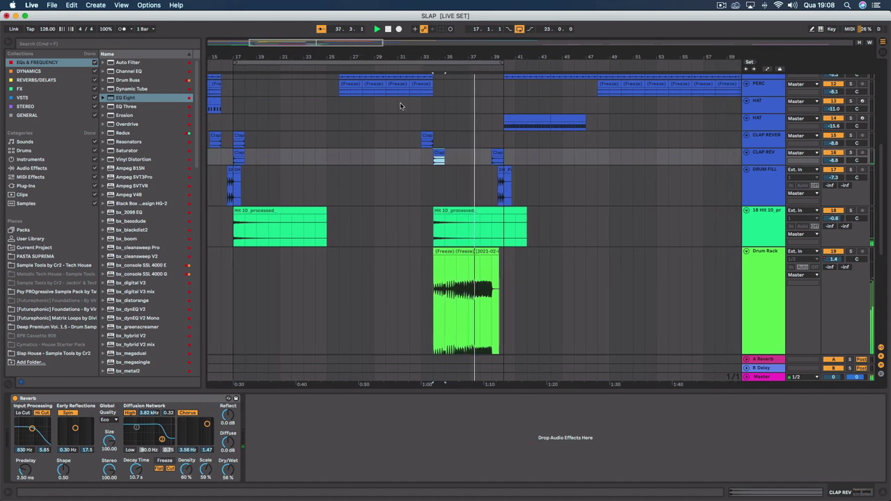
- Shorten both VOCAL clips to end at bar 36 and play on into the drop
{"action": "scroll", "coordinate": [435, 70], "scroll_direction": "up", "scroll_amount": 10}
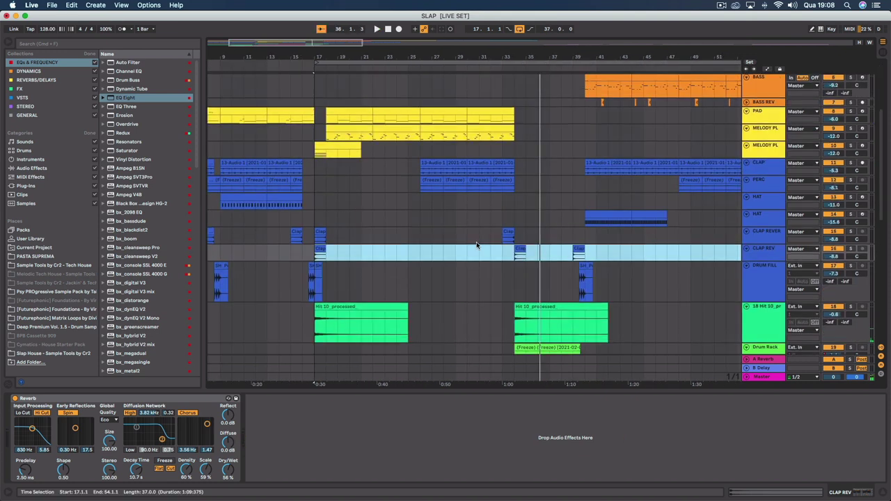
{"action": "scroll", "coordinate": [478, 245], "scroll_direction": "up", "scroll_amount": 5}
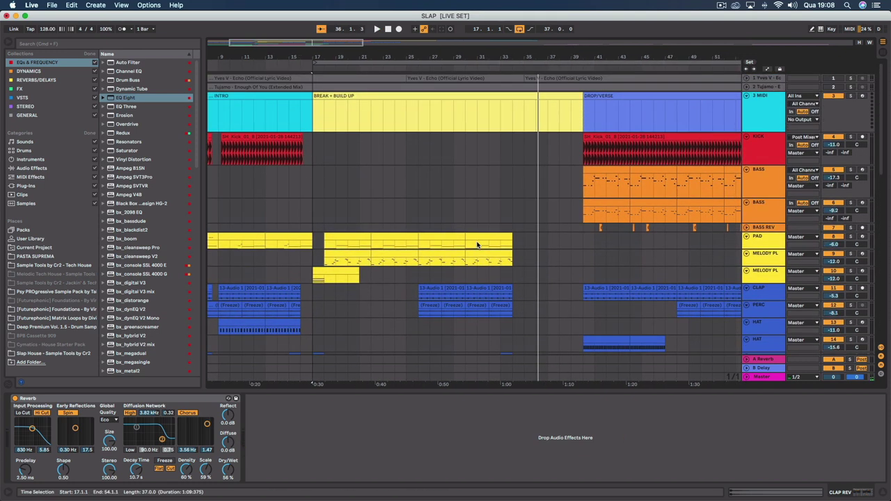
{"action": "scroll", "coordinate": [477, 245], "scroll_direction": "down", "scroll_amount": 14}
{"action": "scroll", "coordinate": [529, 229], "scroll_direction": "up", "scroll_amount": 5}
{"action": "left_click_drag", "start_coordinate": [645, 222], "coordinate": [536, 225]}
{"action": "left_click_drag", "start_coordinate": [644, 205], "coordinate": [569, 207]}
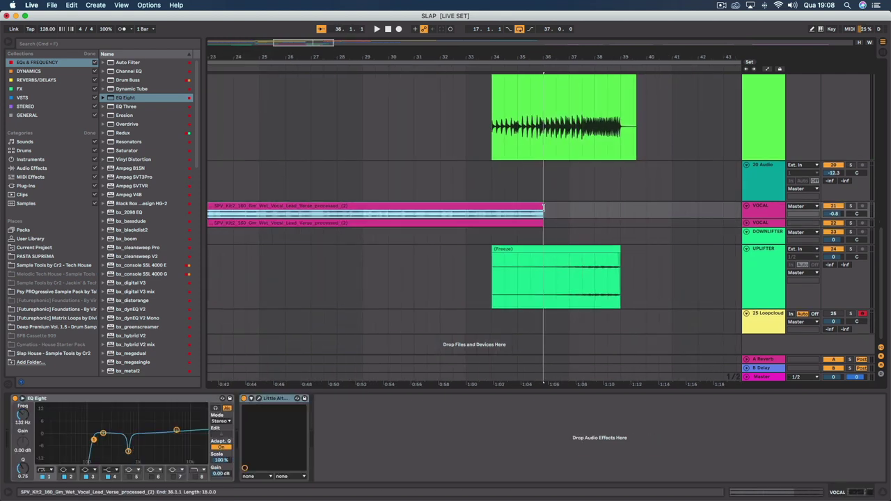
{"action": "left_click", "coordinate": [460, 66]}
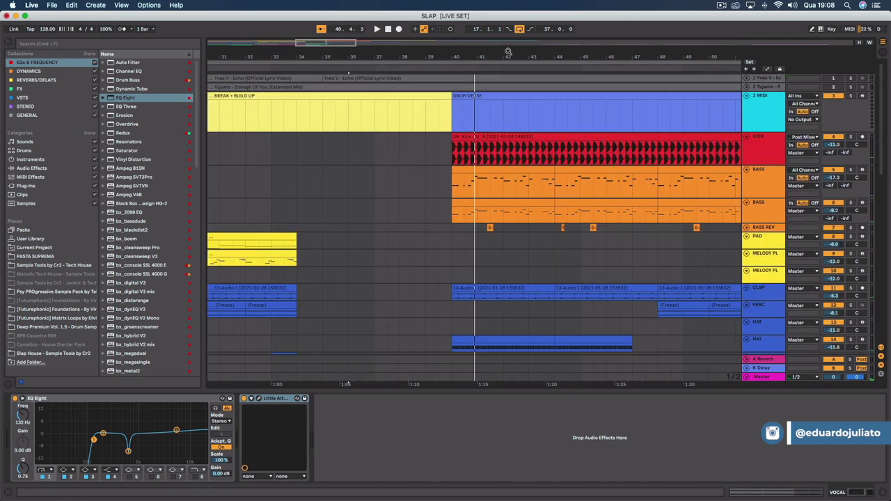
- Move the HAT clip from the start of the DROP/VERSE section to bar 48, where the PERC clips begin
{"action": "left_click_drag", "start_coordinate": [508, 52], "coordinate": [508, 25]}
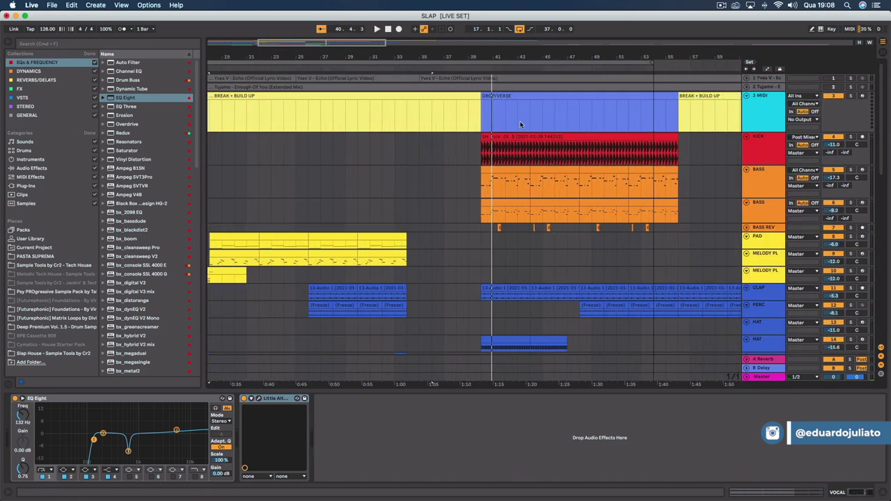
{"action": "scroll", "coordinate": [551, 249], "scroll_direction": "right", "scroll_amount": 5}
{"action": "scroll", "coordinate": [551, 249], "scroll_direction": "left", "scroll_amount": 4}
{"action": "scroll", "coordinate": [549, 249], "scroll_direction": "left", "scroll_amount": 2}
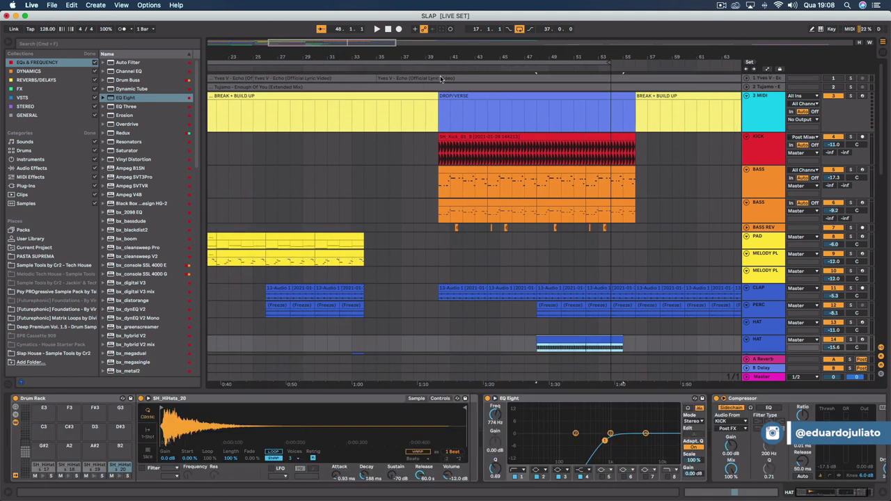
- Set the 37-bar loop to start at bar 40 and play the beginning of the drop
{"action": "left_click_drag", "start_coordinate": [437, 60], "coordinate": [672, 63]}
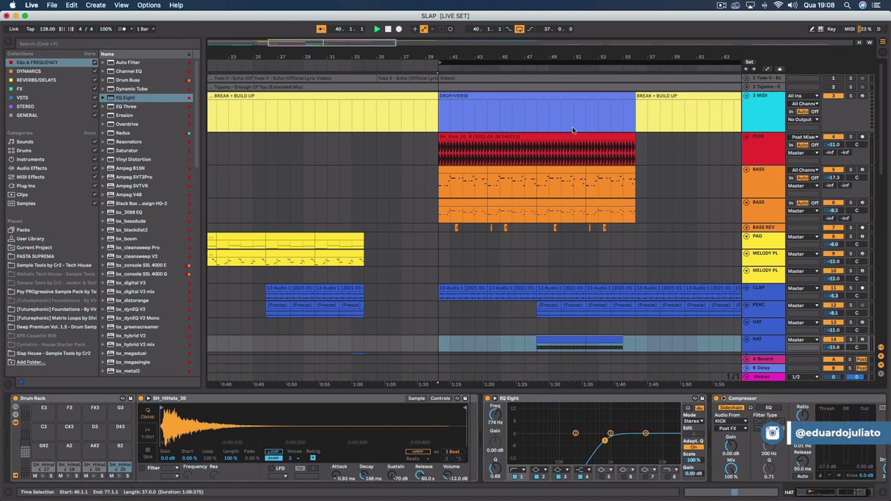
{"action": "scroll", "coordinate": [567, 130], "scroll_direction": "left", "scroll_amount": 2}
{"action": "scroll", "coordinate": [561, 131], "scroll_direction": "down", "scroll_amount": 5}
{"action": "key", "text": "space"}
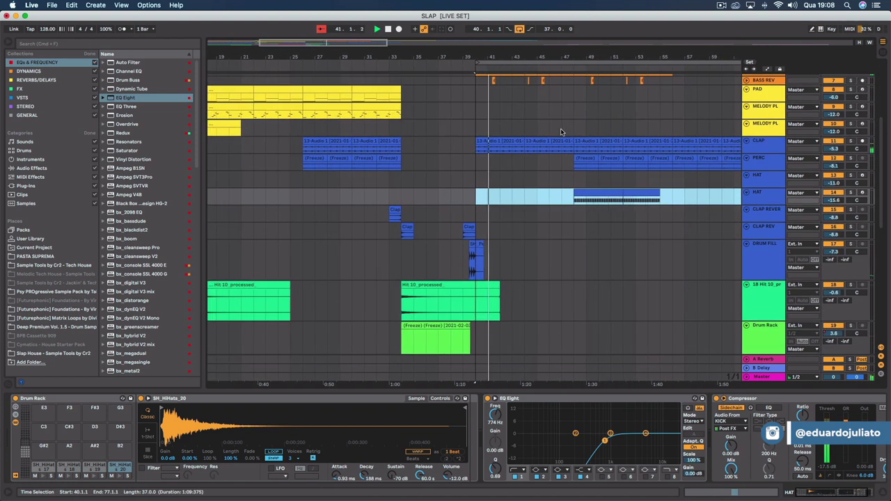
- Copy the CLAP REV clip from bar 39 to bar 40 and play the transition into the drop
{"action": "left_click", "coordinate": [490, 231]}
{"action": "key", "text": "space"}
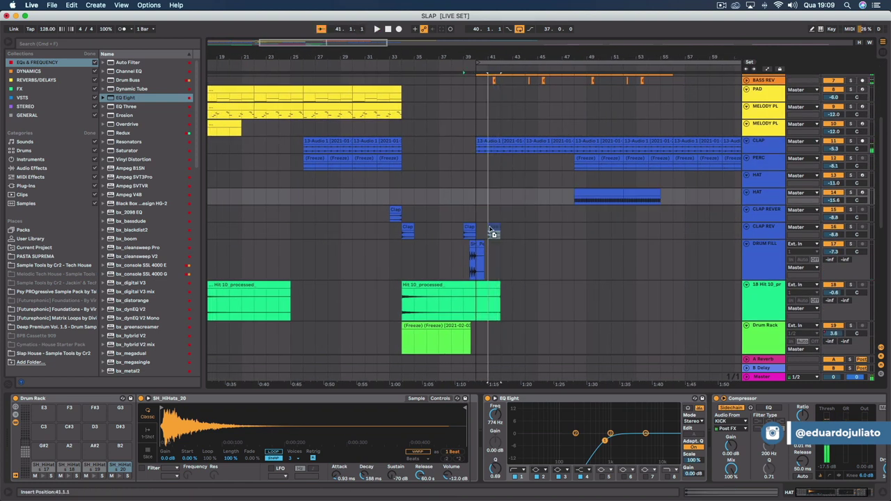
{"action": "left_click", "coordinate": [483, 229]}
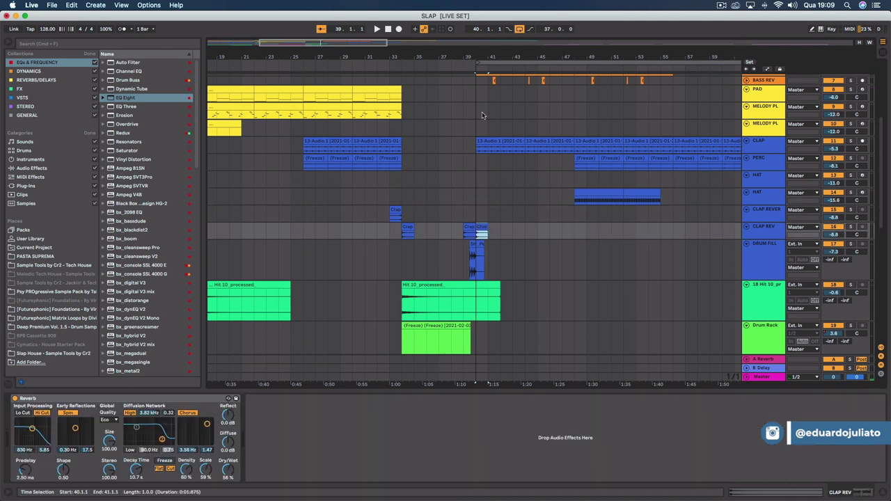
{"action": "key", "text": "space"}
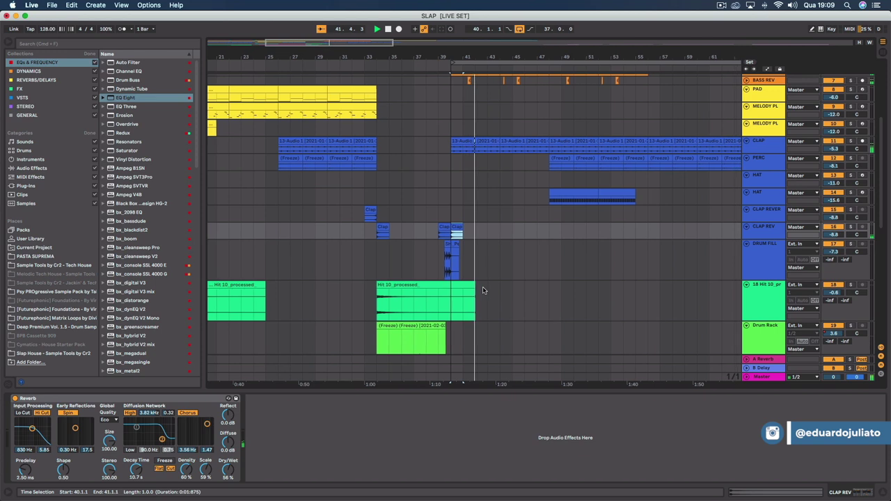
- Copy the first DOWNLIFTER clip from bar 1 to bar 40 and play it at the drop
{"action": "scroll", "coordinate": [483, 291], "scroll_direction": "down", "scroll_amount": 5}
{"action": "scroll", "coordinate": [483, 290], "scroll_direction": "left", "scroll_amount": 10}
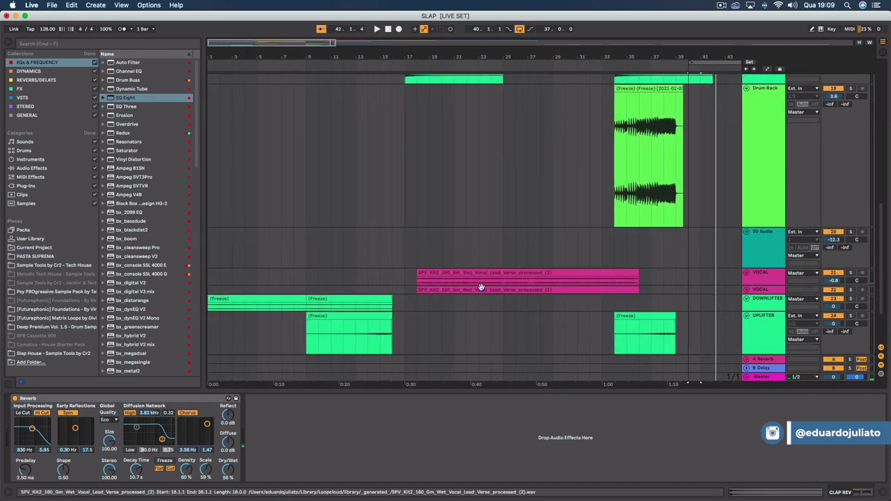
{"action": "scroll", "coordinate": [449, 282], "scroll_direction": "down", "scroll_amount": 3}
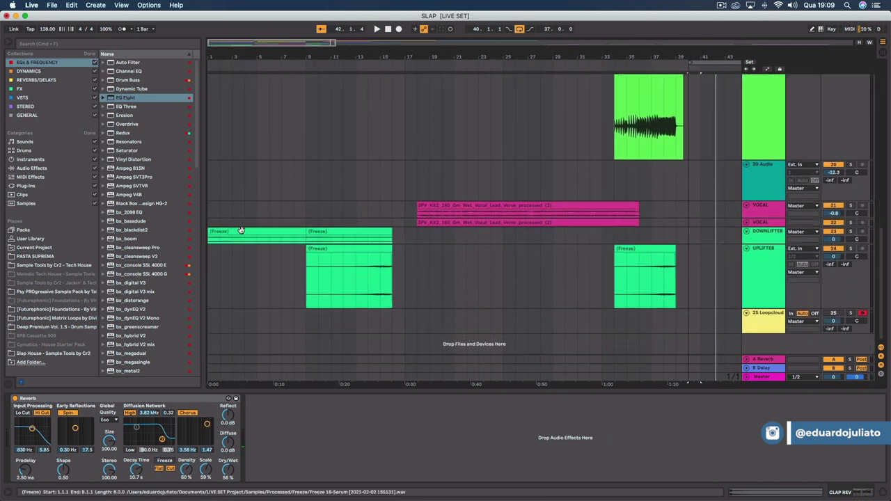
{"action": "left_click_drag", "start_coordinate": [240, 231], "coordinate": [717, 234]}
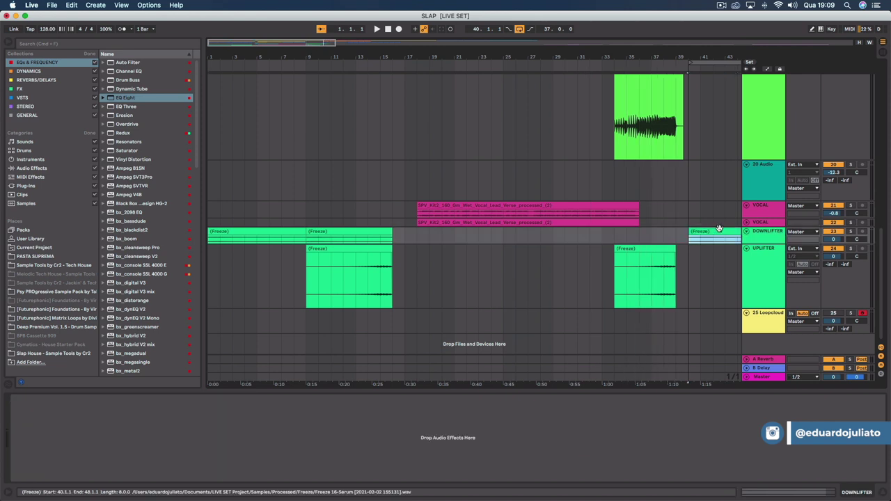
{"action": "scroll", "coordinate": [694, 228], "scroll_direction": "right", "scroll_amount": 4}
{"action": "key", "text": "space"}
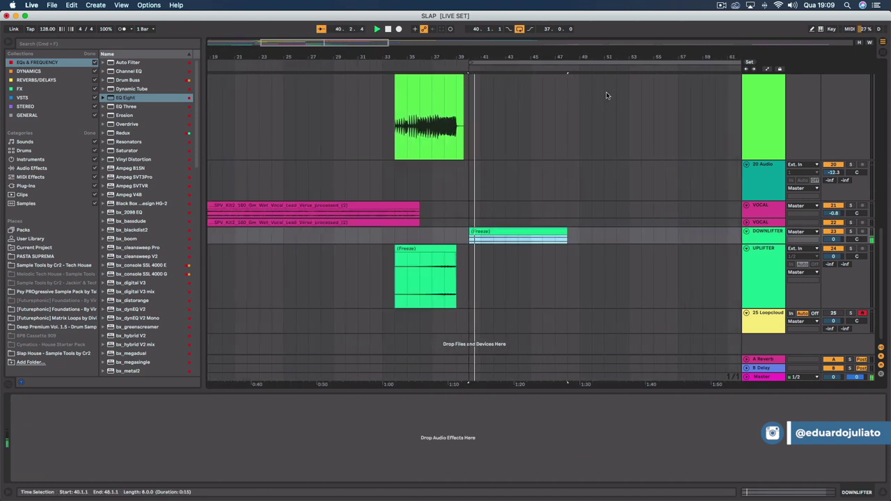
- Increase the height of the BASS REV track and zoom in on its clips in the DROP/VERSE section
{"action": "scroll", "coordinate": [623, 272], "scroll_direction": "up", "scroll_amount": 5}
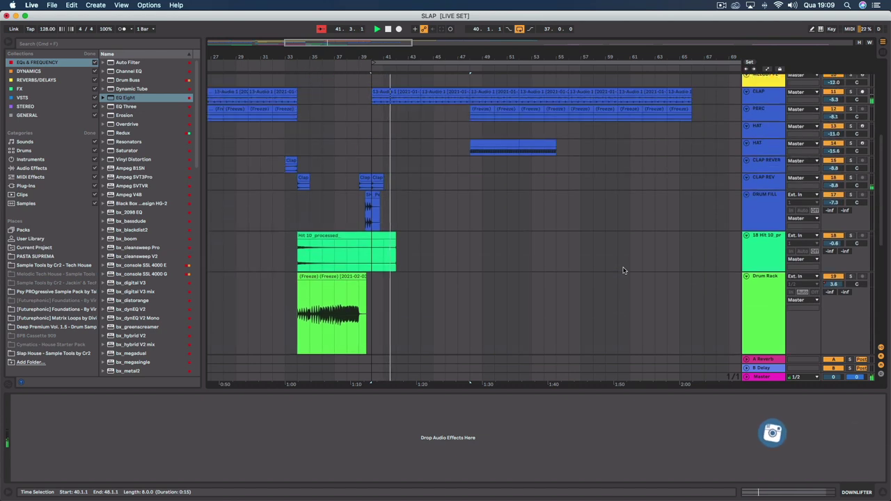
{"action": "scroll", "coordinate": [623, 270], "scroll_direction": "up", "scroll_amount": 8}
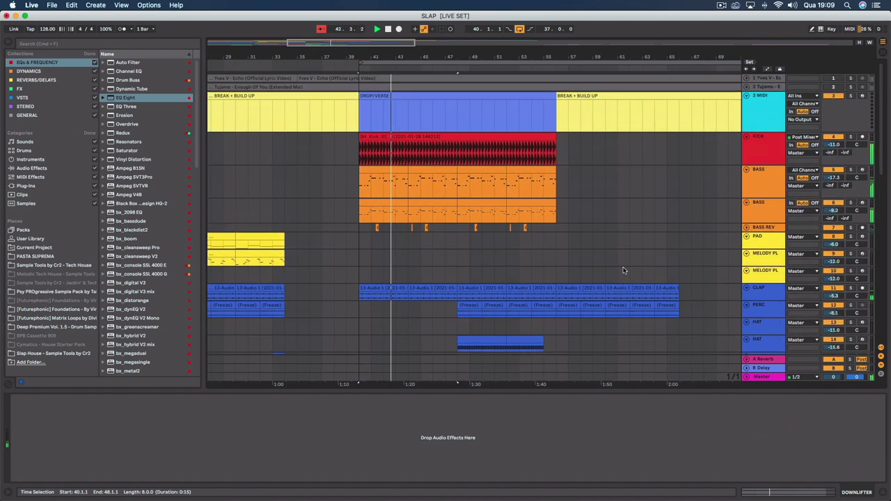
{"action": "scroll", "coordinate": [475, 273], "scroll_direction": "down", "scroll_amount": 5}
{"action": "scroll", "coordinate": [476, 273], "scroll_direction": "up", "scroll_amount": 5}
{"action": "scroll", "coordinate": [475, 273], "scroll_direction": "down", "scroll_amount": 2}
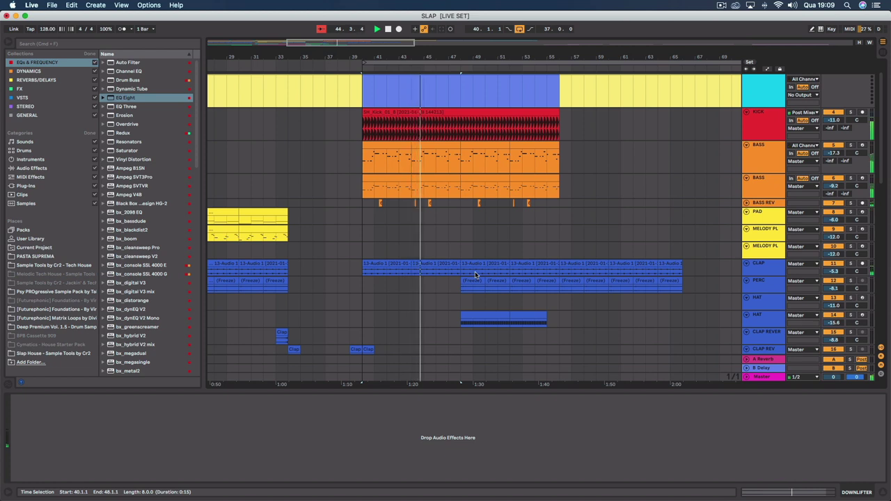
{"action": "left_click_drag", "start_coordinate": [769, 203], "coordinate": [768, 223]}
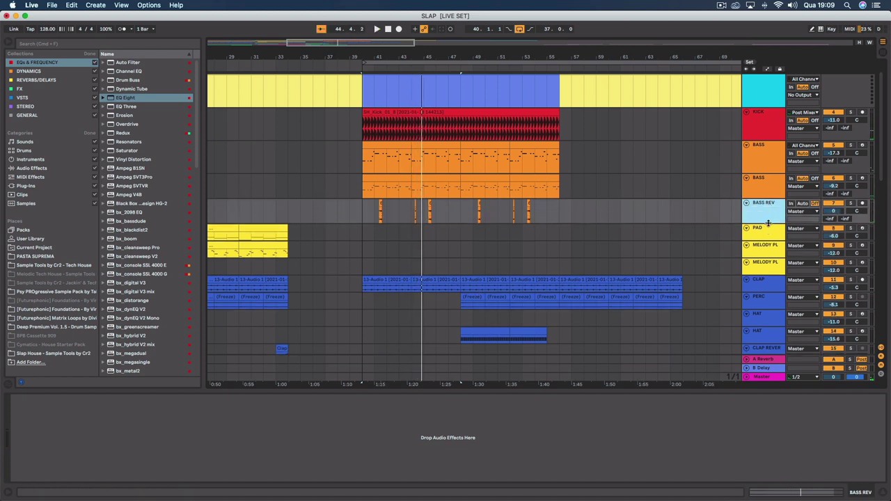
{"action": "left_click_drag", "start_coordinate": [430, 55], "coordinate": [418, 221]}
{"action": "scroll", "coordinate": [488, 236], "scroll_direction": "down", "scroll_amount": 3}
{"action": "scroll", "coordinate": [488, 235], "scroll_direction": "left", "scroll_amount": 3}
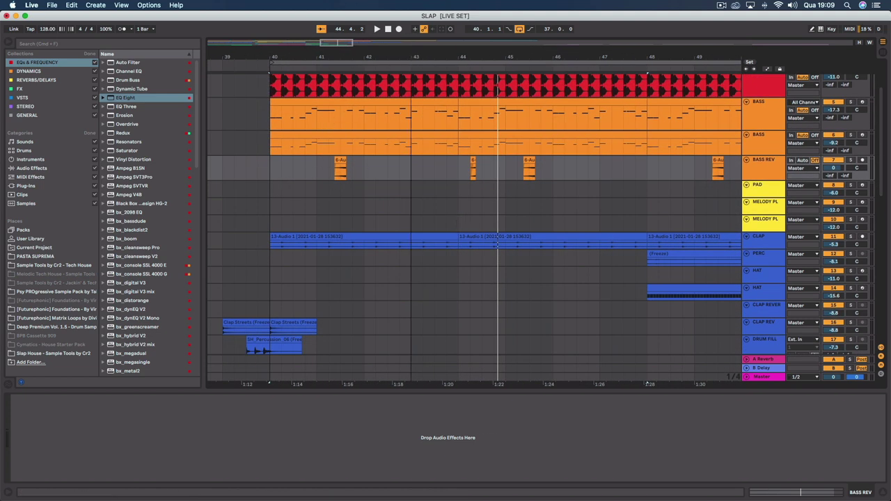
- Play the drop from bar 40 and listen to the BASS REV clips together with the bass and drums
{"action": "left_click_drag", "start_coordinate": [411, 57], "coordinate": [411, 31]}
{"action": "key", "text": "space"}
{"action": "scroll", "coordinate": [460, 208], "scroll_direction": "right", "scroll_amount": 5}
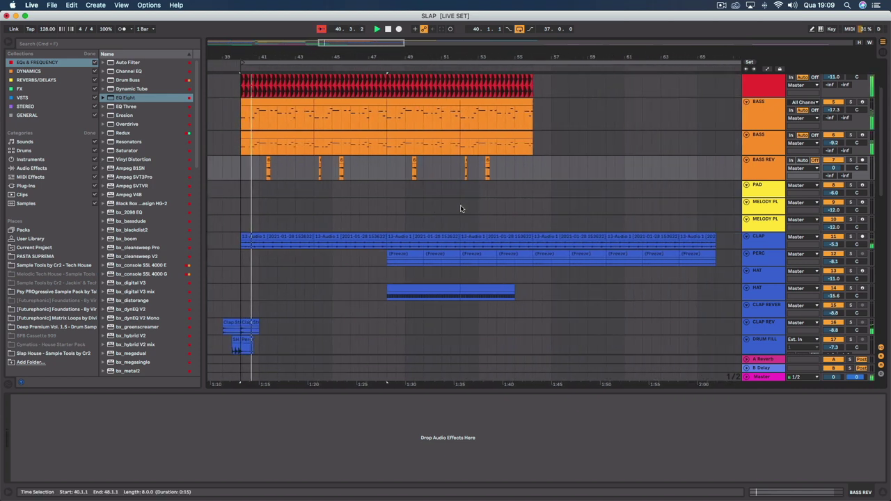
{"action": "scroll", "coordinate": [469, 224], "scroll_direction": "down", "scroll_amount": 2}
{"action": "scroll", "coordinate": [468, 224], "scroll_direction": "left", "scroll_amount": 1}
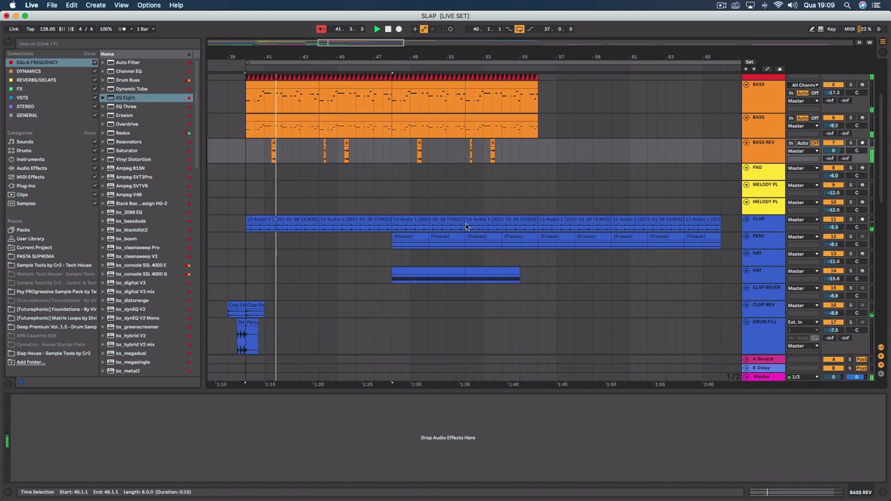
- Play the DROP/VERSE section and look through all tracks, from the reference songs down to the vocals, downlifter and uplifter
{"action": "scroll", "coordinate": [467, 226], "scroll_direction": "down", "scroll_amount": 10}
{"action": "scroll", "coordinate": [467, 226], "scroll_direction": "up", "scroll_amount": 15}
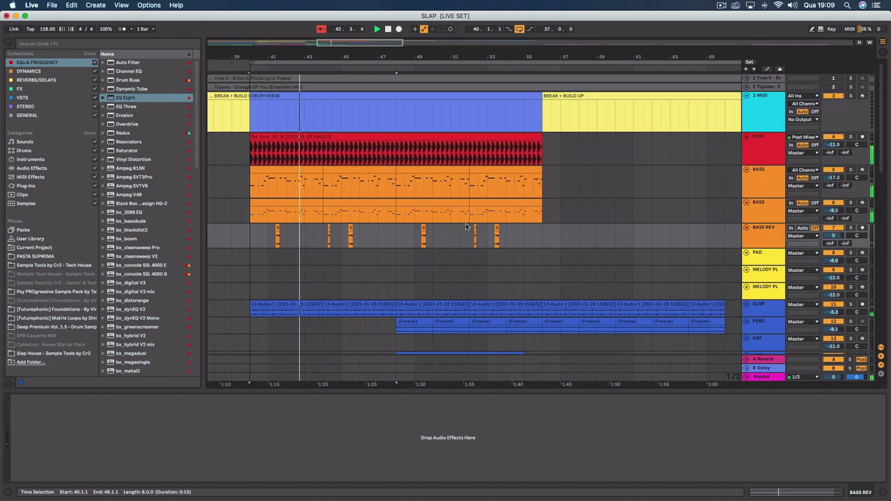
{"action": "left_click_drag", "start_coordinate": [454, 56], "coordinate": [454, 32]}
{"action": "scroll", "coordinate": [599, 207], "scroll_direction": "down", "scroll_amount": 8}
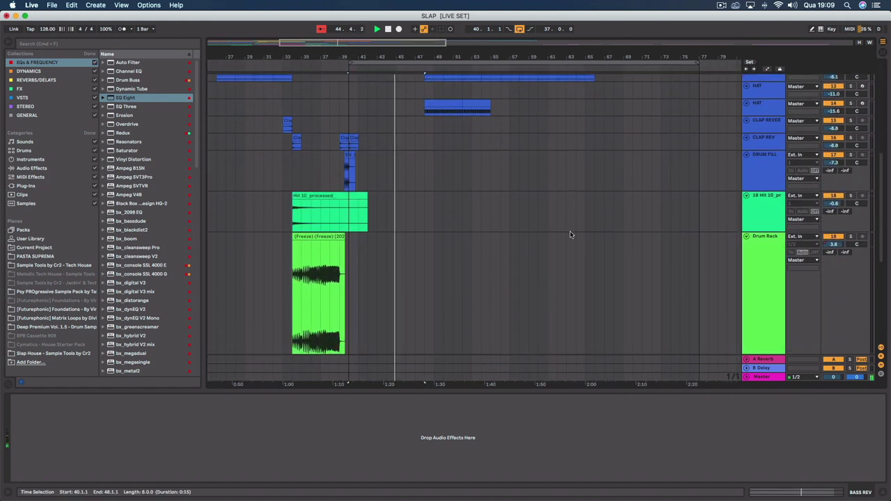
{"action": "scroll", "coordinate": [570, 235], "scroll_direction": "down", "scroll_amount": 6}
{"action": "scroll", "coordinate": [571, 235], "scroll_direction": "left", "scroll_amount": 3}
{"action": "scroll", "coordinate": [571, 235], "scroll_direction": "right", "scroll_amount": 2}
{"action": "scroll", "coordinate": [571, 234], "scroll_direction": "right", "scroll_amount": 2}
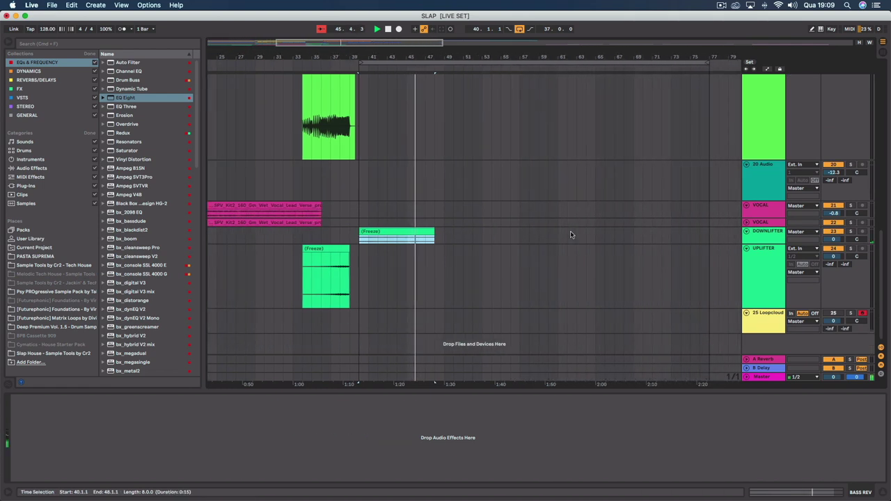
{"action": "scroll", "coordinate": [569, 235], "scroll_direction": "up", "scroll_amount": 10}
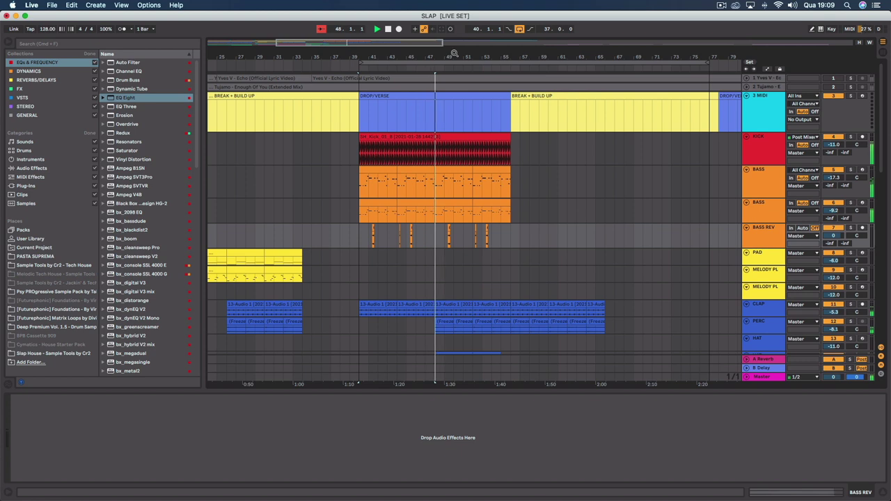
{"action": "scroll", "coordinate": [517, 272], "scroll_direction": "down", "scroll_amount": 8}
{"action": "scroll", "coordinate": [505, 266], "scroll_direction": "left", "scroll_amount": 2}
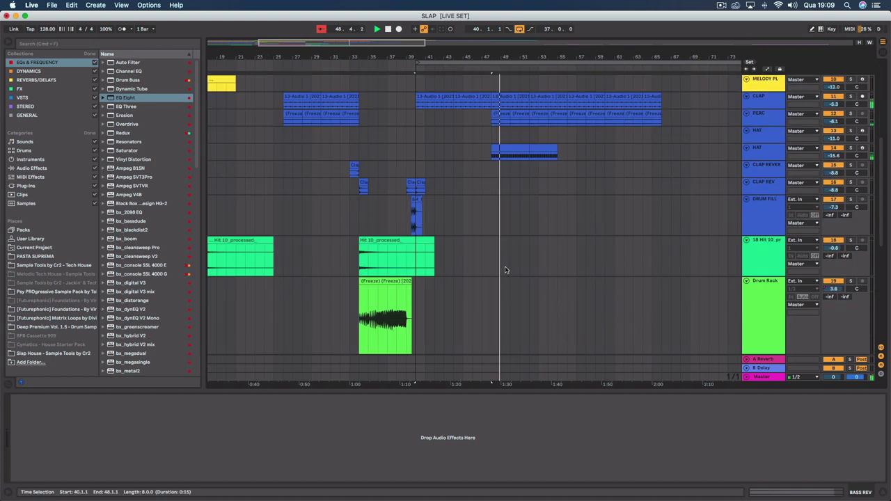
- Copy the hi-hat clips from the intro on the first HAT track to bars 48 through 56 of the drop
{"action": "left_click", "coordinate": [503, 114]}
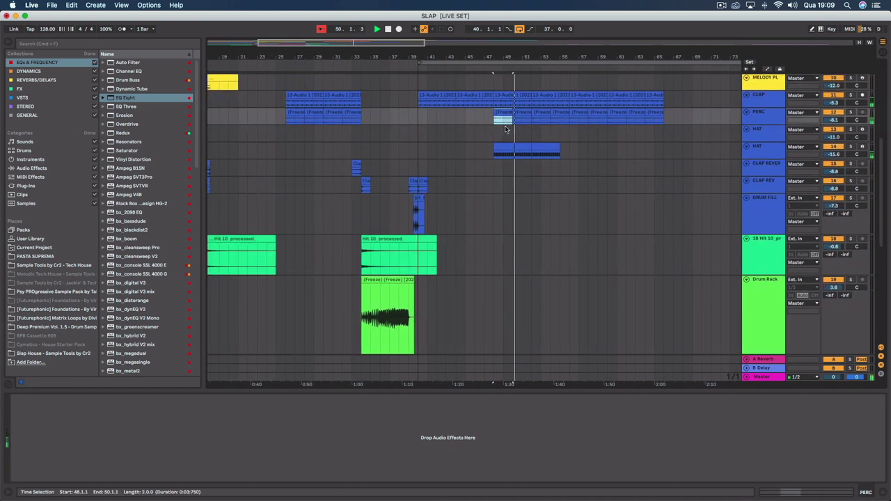
{"action": "scroll", "coordinate": [502, 130], "scroll_direction": "left", "scroll_amount": 10}
{"action": "left_click", "coordinate": [306, 130]}
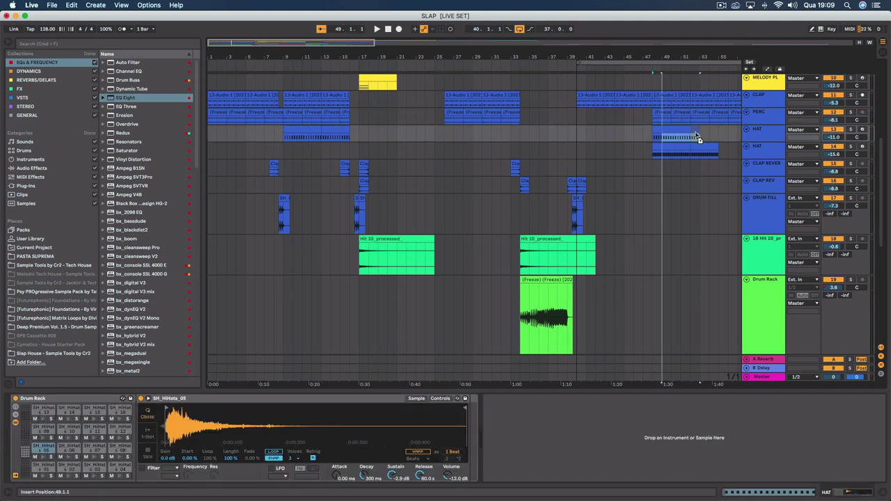
{"action": "scroll", "coordinate": [505, 172], "scroll_direction": "right", "scroll_amount": 12}
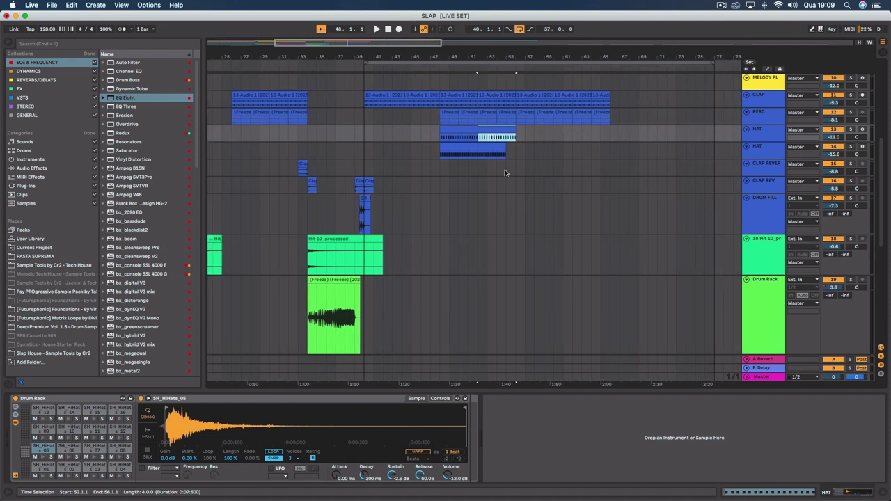
- Fill the second HAT track up to bar 56 and play the drop from bar 48
{"action": "left_click_drag", "start_coordinate": [501, 145], "coordinate": [510, 144]}
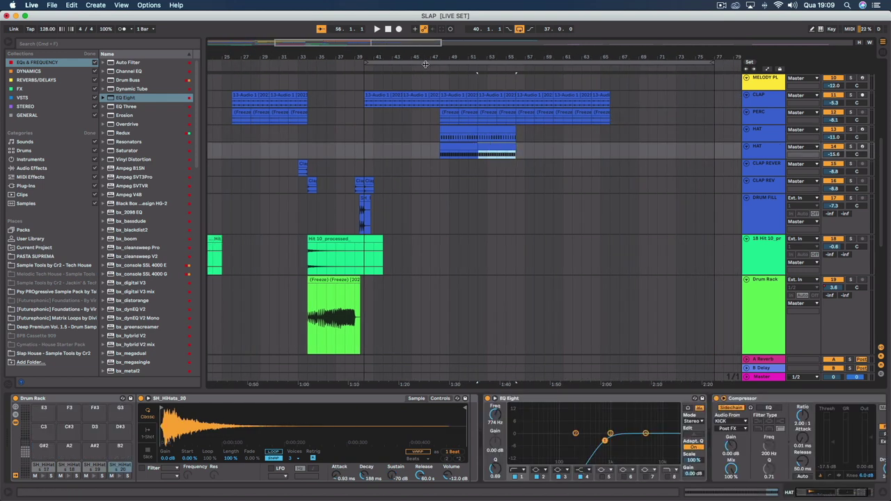
{"action": "scroll", "coordinate": [429, 69], "scroll_direction": "left", "scroll_amount": 5}
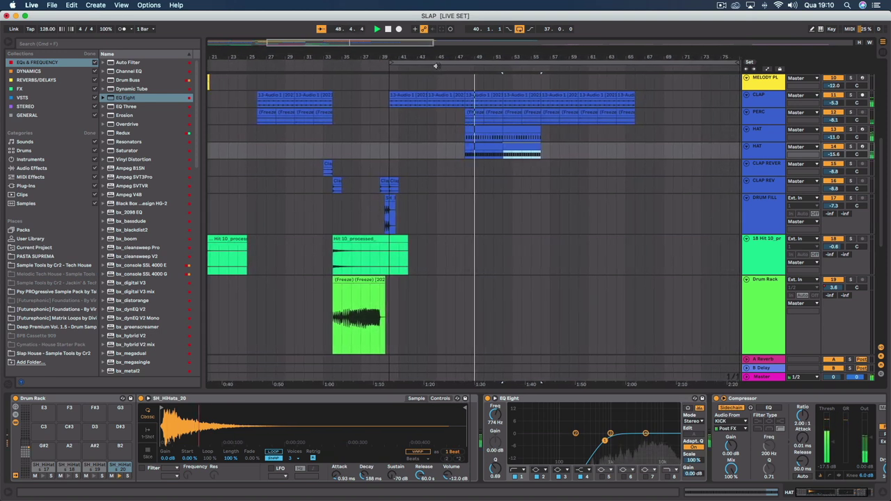
{"action": "scroll", "coordinate": [362, 195], "scroll_direction": "right", "scroll_amount": 1}
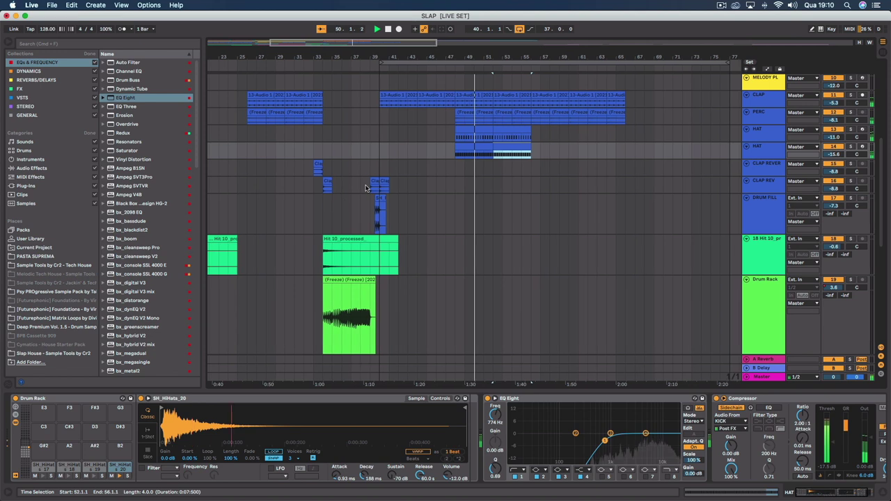
- Copy a CLAP REV clip to bar 48, where the hats enter, and play it
{"action": "left_click", "coordinate": [476, 182]}
{"action": "left_click_drag", "start_coordinate": [477, 182], "coordinate": [455, 186]}
{"action": "key", "text": "space"}
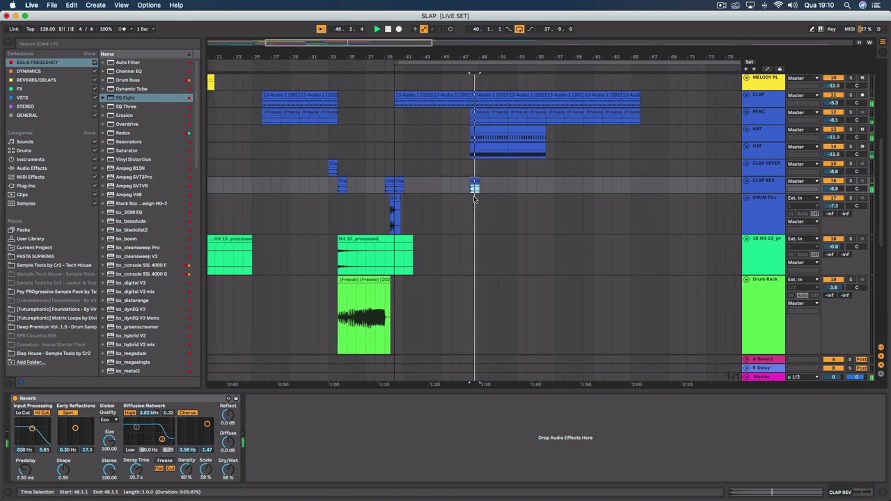
- Delete the CLAP and PERC clips that run past the drop, from bar 56 to bar 66
{"action": "scroll", "coordinate": [500, 195], "scroll_direction": "up", "scroll_amount": 1}
{"action": "scroll", "coordinate": [518, 171], "scroll_direction": "up", "scroll_amount": 10}
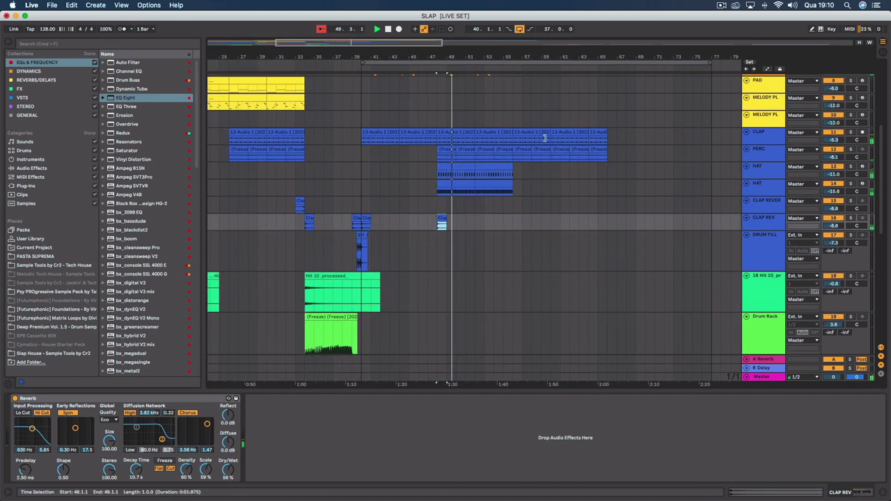
{"action": "scroll", "coordinate": [539, 146], "scroll_direction": "down", "scroll_amount": 3}
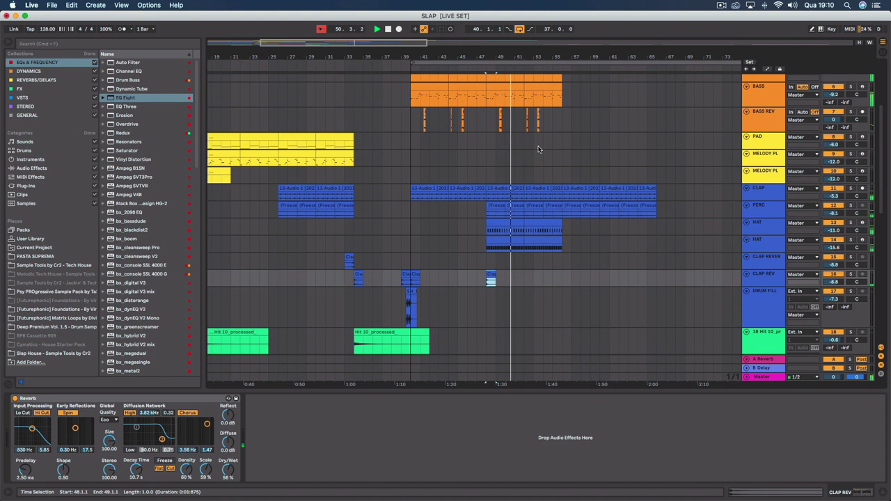
{"action": "left_click", "coordinate": [570, 208]}
{"action": "scroll", "coordinate": [570, 203], "scroll_direction": "up", "scroll_amount": 2}
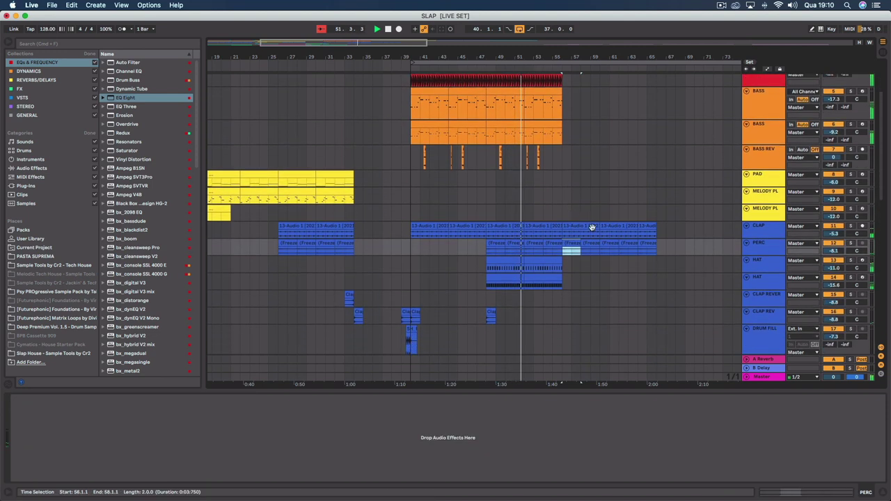
{"action": "left_click_drag", "start_coordinate": [591, 227], "coordinate": [647, 240]}
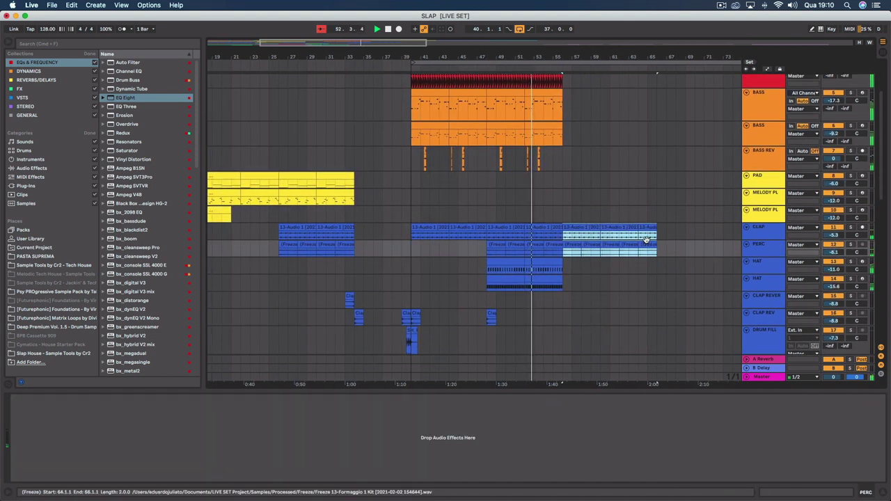
{"action": "key", "text": "Delete"}
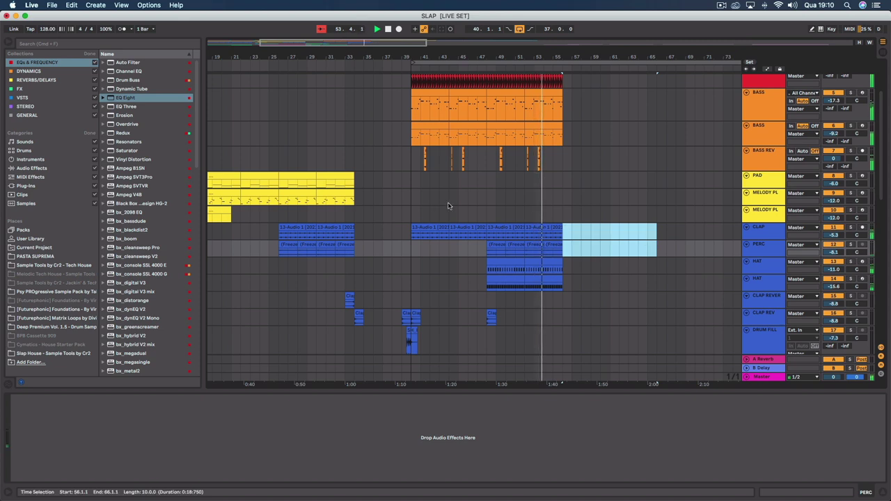
- Play the drop through to its end at bar 56 and look over the neighbouring BREAK + BUILD UP sections
{"action": "scroll", "coordinate": [447, 206], "scroll_direction": "down", "scroll_amount": 10}
{"action": "scroll", "coordinate": [447, 205], "scroll_direction": "up", "scroll_amount": 15}
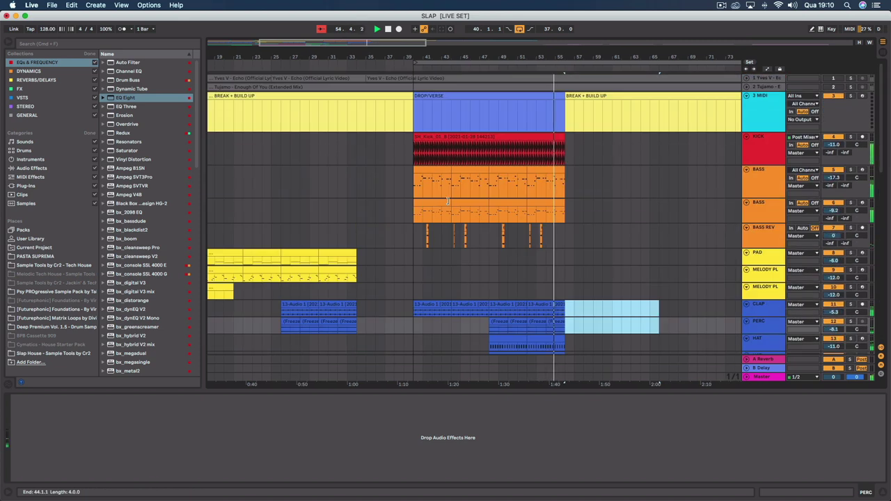
{"action": "scroll", "coordinate": [449, 198], "scroll_direction": "right", "scroll_amount": 5}
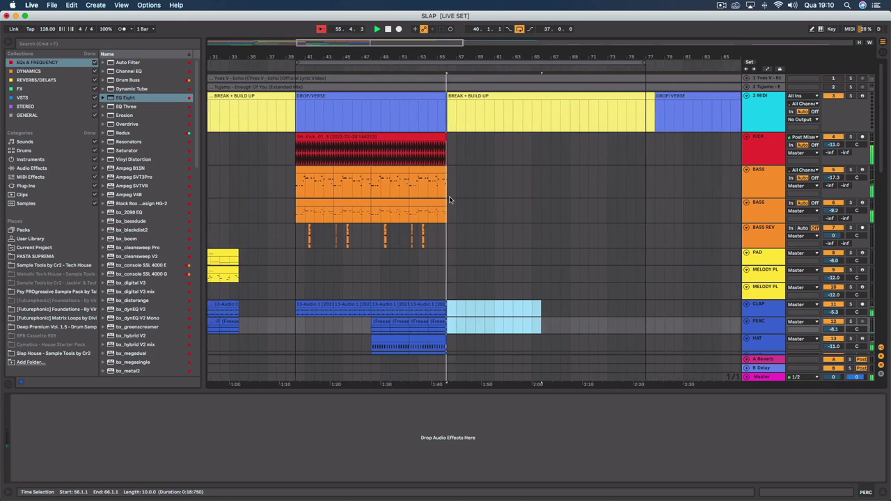
{"action": "scroll", "coordinate": [438, 197], "scroll_direction": "left", "scroll_amount": 6}
{"action": "scroll", "coordinate": [438, 199], "scroll_direction": "left", "scroll_amount": 3}
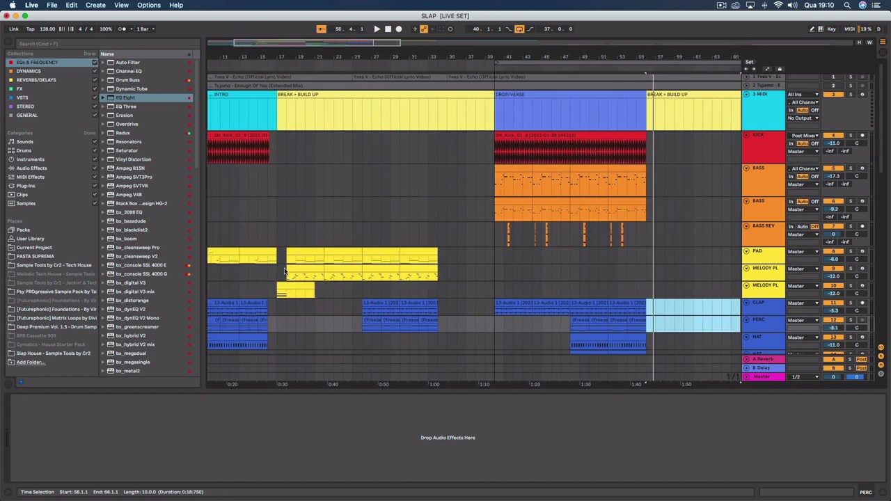
{"action": "left_click", "coordinate": [298, 284]}
{"action": "scroll", "coordinate": [297, 286], "scroll_direction": "down", "scroll_amount": 5}
{"action": "scroll", "coordinate": [298, 286], "scroll_direction": "left", "scroll_amount": 3}
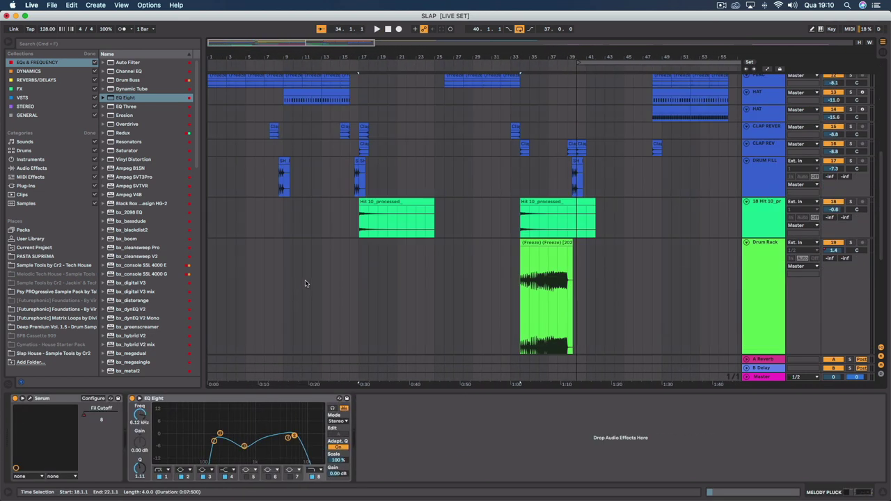
- Collapse the DRUM FILL and Drum Rack tracks to make the arrangement more compact
{"action": "scroll", "coordinate": [324, 272], "scroll_direction": "up", "scroll_amount": 6}
{"action": "scroll", "coordinate": [342, 261], "scroll_direction": "right", "scroll_amount": 2}
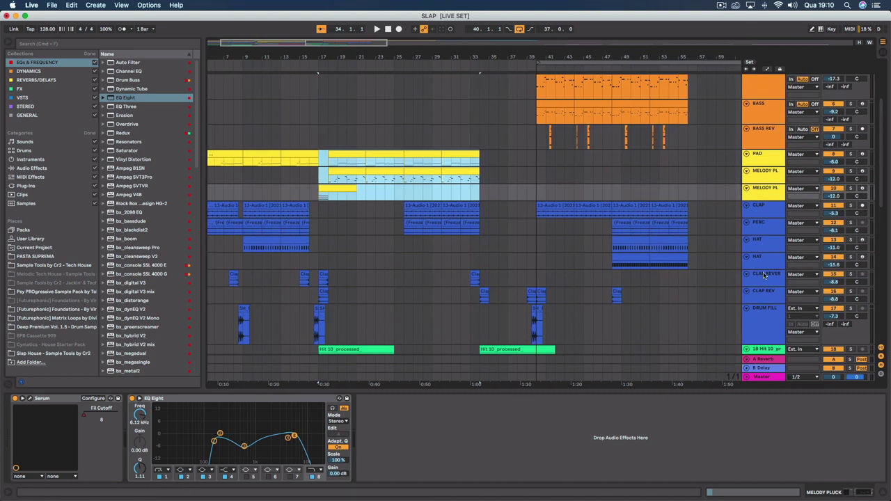
{"action": "left_click", "coordinate": [775, 322]}
{"action": "scroll", "coordinate": [377, 225], "scroll_direction": "down", "scroll_amount": 5}
{"action": "scroll", "coordinate": [376, 225], "scroll_direction": "left", "scroll_amount": 2}
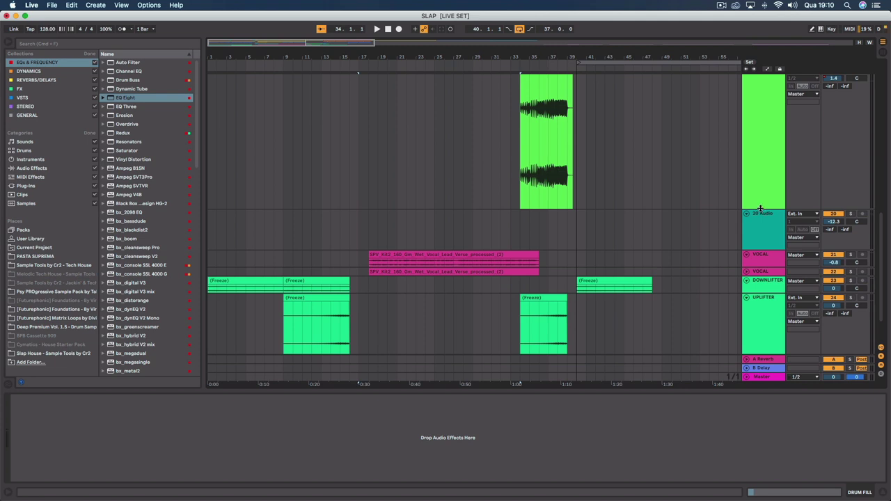
{"action": "scroll", "coordinate": [760, 209], "scroll_direction": "up", "scroll_amount": 6}
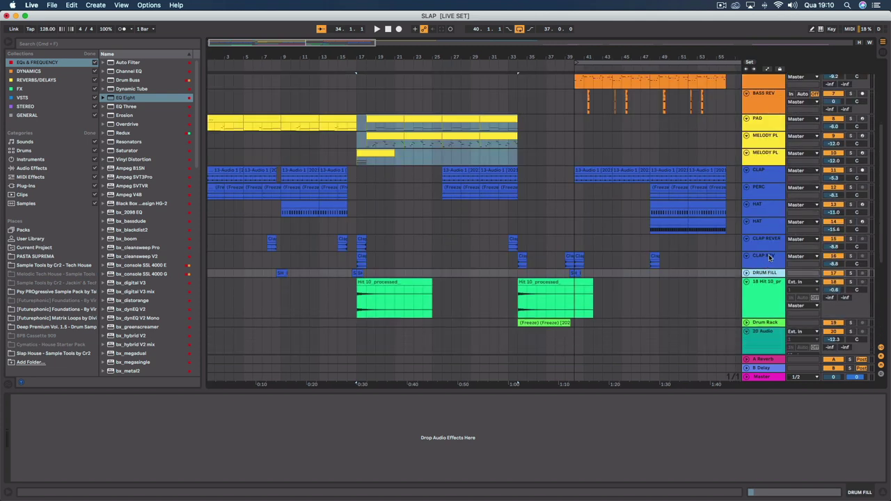
- Copy the whole first BREAK + BUILD UP section, bars 17 to 40 on all tracks, to bar 56
{"action": "left_click_drag", "start_coordinate": [368, 69], "coordinate": [360, 108]}
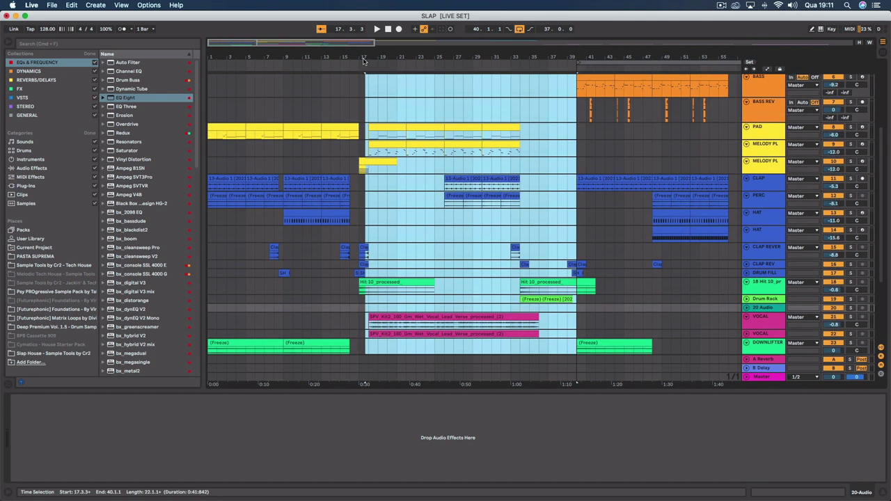
{"action": "scroll", "coordinate": [359, 108], "scroll_direction": "right", "scroll_amount": 10}
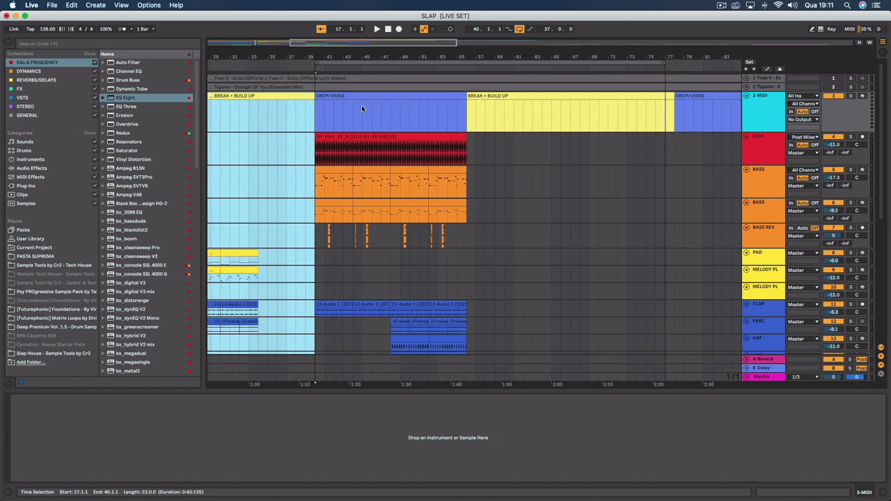
{"action": "scroll", "coordinate": [354, 107], "scroll_direction": "left", "scroll_amount": 5}
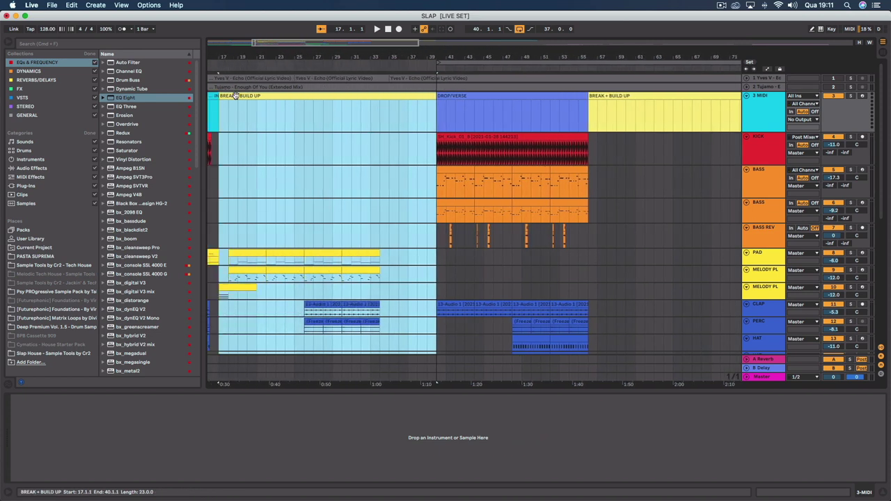
{"action": "left_click_drag", "start_coordinate": [235, 95], "coordinate": [604, 103]}
{"action": "scroll", "coordinate": [604, 103], "scroll_direction": "right", "scroll_amount": 8}
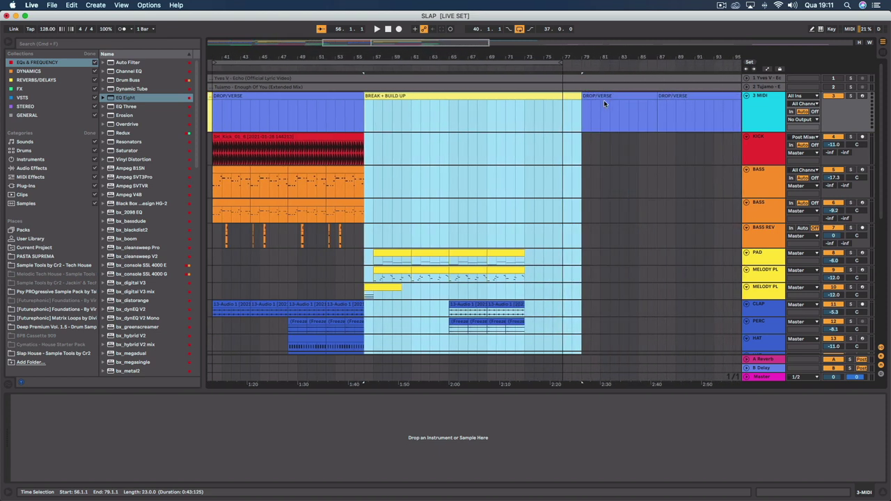
- Play the second BREAK + BUILD UP section from bar 56 and check its clips
{"action": "key", "text": "space"}
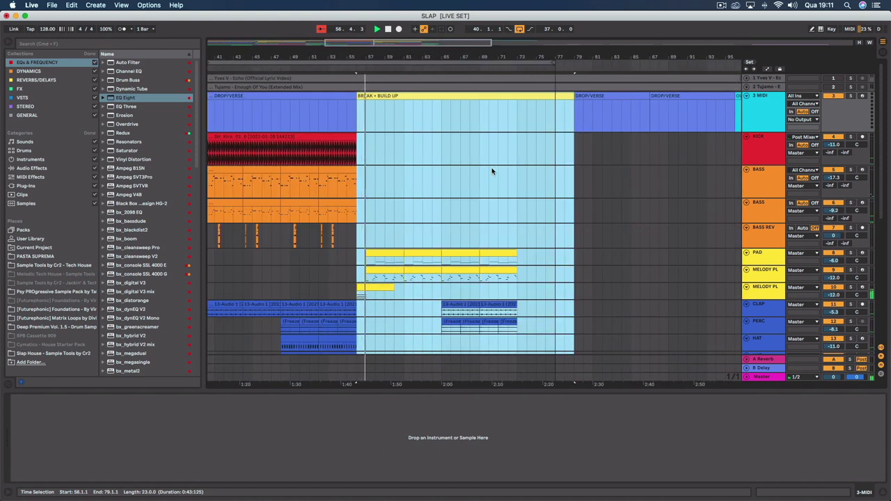
{"action": "scroll", "coordinate": [491, 170], "scroll_direction": "down", "scroll_amount": 4}
{"action": "scroll", "coordinate": [491, 171], "scroll_direction": "left", "scroll_amount": 5}
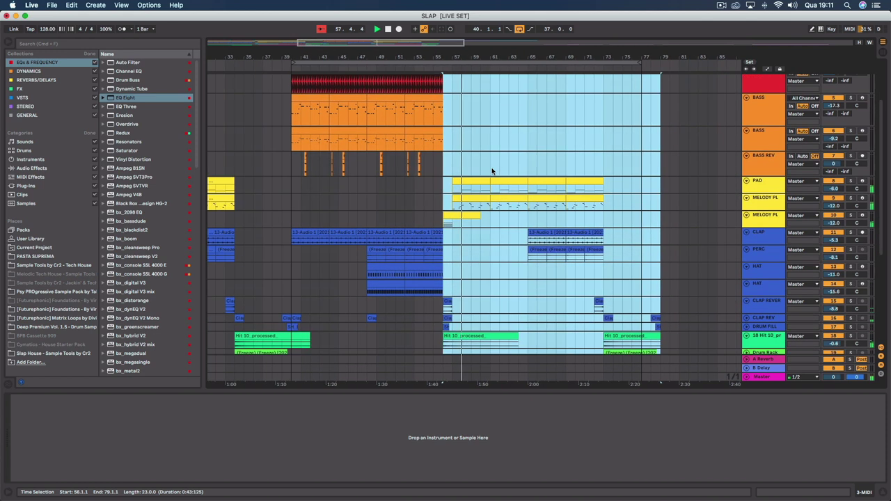
- Copy the first drop's clips, bars 40 to 56 from the KICK track down to the HAT tracks, to bar 79
{"action": "left_click", "coordinate": [435, 284]}
{"action": "scroll", "coordinate": [436, 283], "scroll_direction": "up", "scroll_amount": 4}
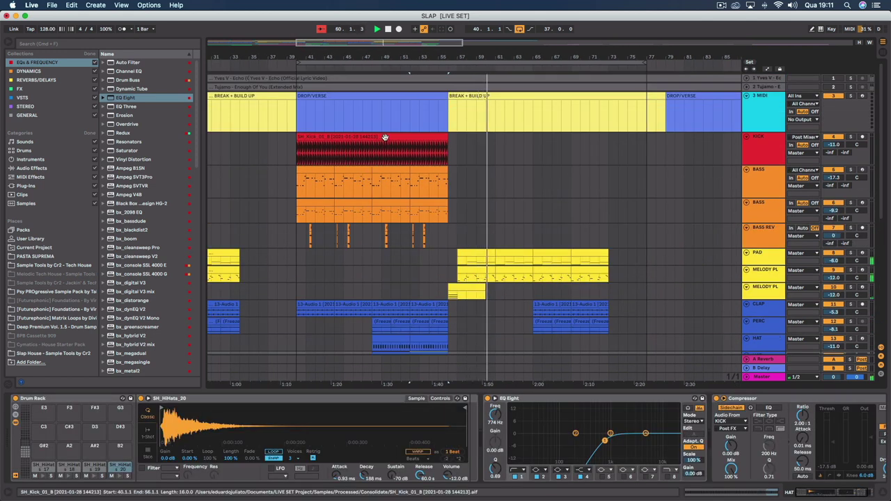
{"action": "scroll", "coordinate": [386, 138], "scroll_direction": "right", "scroll_amount": 6}
{"action": "scroll", "coordinate": [386, 137], "scroll_direction": "left", "scroll_amount": 6}
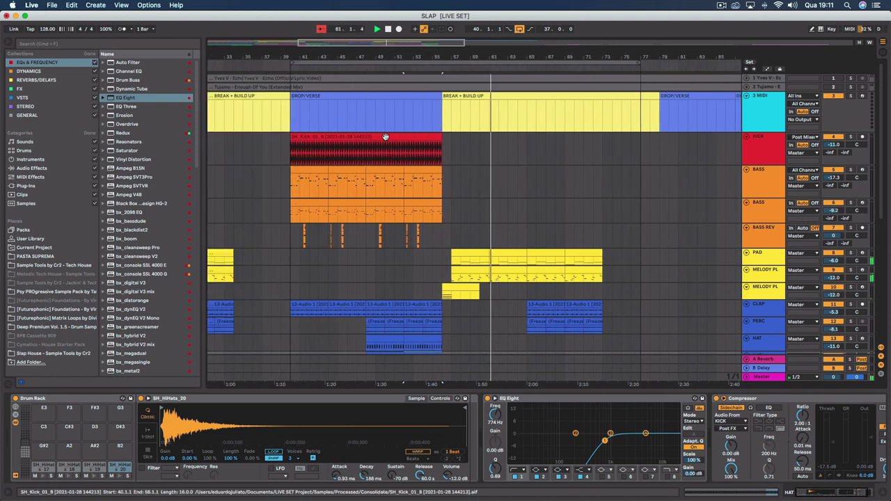
{"action": "left_click", "coordinate": [309, 136], "text": "shift"}
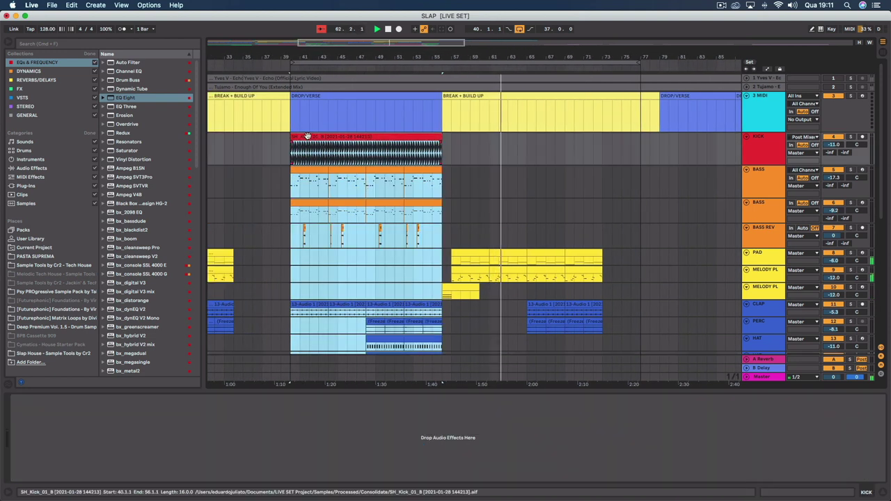
{"action": "left_click_drag", "start_coordinate": [307, 135], "coordinate": [670, 137]}
{"action": "scroll", "coordinate": [670, 137], "scroll_direction": "right", "scroll_amount": 10}
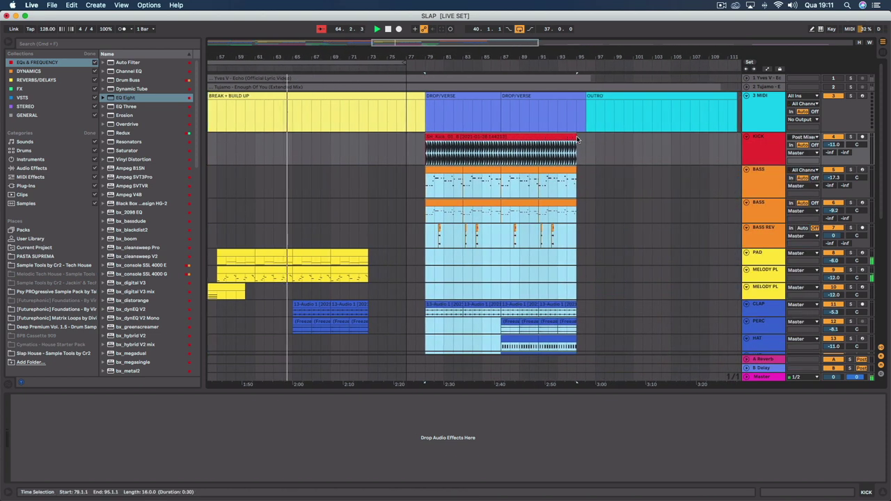
- Move the OUTRO marker clip on the 3 MIDI track to bar 95, directly after the 16-bar second drop
{"action": "left_click", "coordinate": [580, 114]}
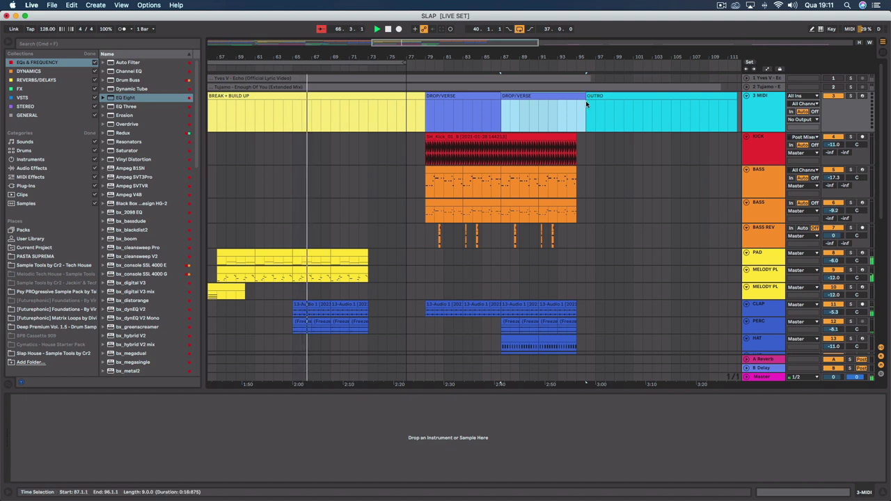
{"action": "mouse_move", "coordinate": [586, 104]}
{"action": "left_mouse_down"}
{"action": "mouse_move", "coordinate": [577, 98]}
{"action": "mouse_move", "coordinate": [595, 98]}
{"action": "left_mouse_up"}
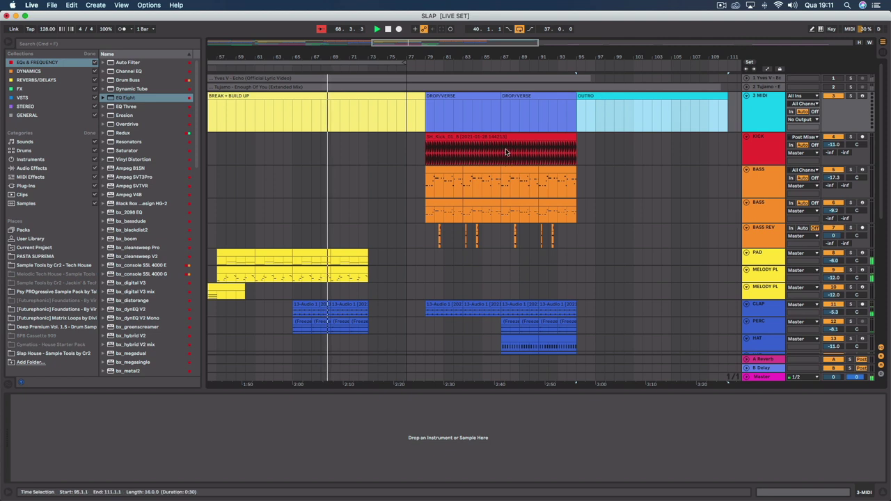
- Copy the whole INTRO section, bars 1 to 17 on all tracks, to bar 95 as the outro
{"action": "scroll", "coordinate": [488, 157], "scroll_direction": "down", "scroll_amount": 6}
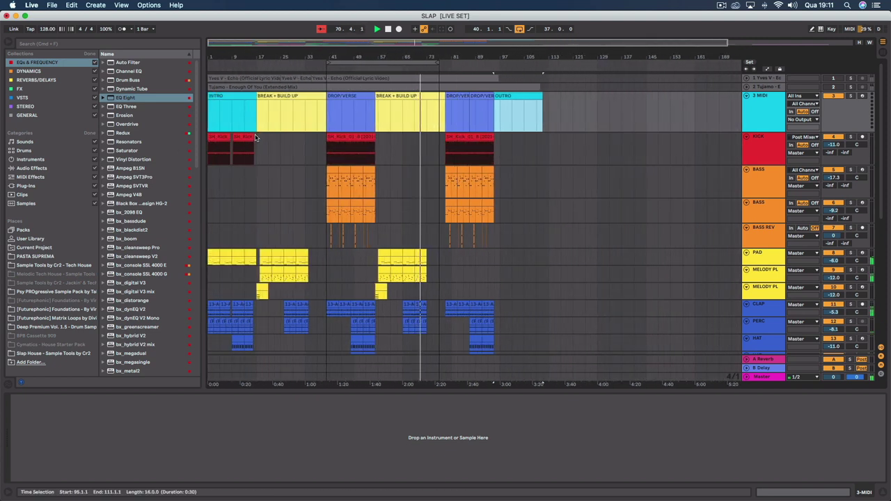
{"action": "left_click_drag", "start_coordinate": [256, 142], "coordinate": [148, 448]}
{"action": "left_click_drag", "start_coordinate": [190, 368], "coordinate": [193, 422]}
{"action": "scroll", "coordinate": [221, 326], "scroll_direction": "down", "scroll_amount": 8}
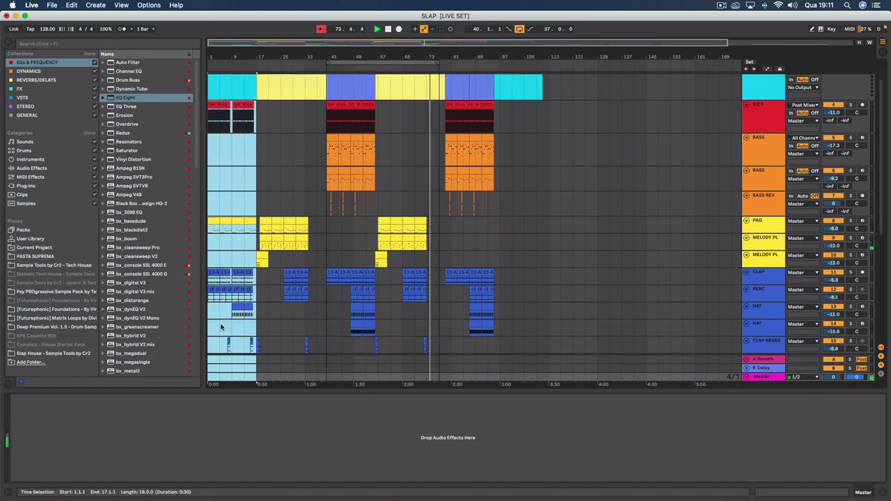
{"action": "scroll", "coordinate": [222, 325], "scroll_direction": "up", "scroll_amount": 8}
{"action": "scroll", "coordinate": [222, 325], "scroll_direction": "right", "scroll_amount": 3}
{"action": "scroll", "coordinate": [220, 326], "scroll_direction": "left", "scroll_amount": 3}
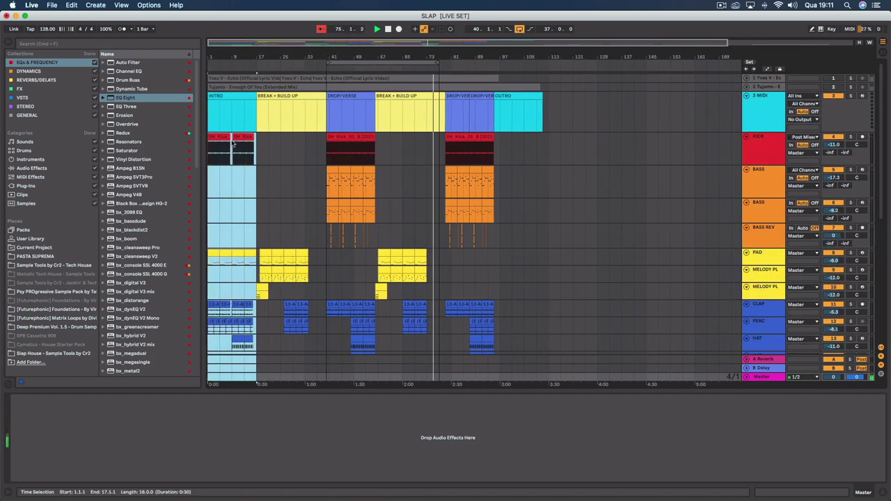
{"action": "left_click_drag", "start_coordinate": [218, 143], "coordinate": [508, 153]}
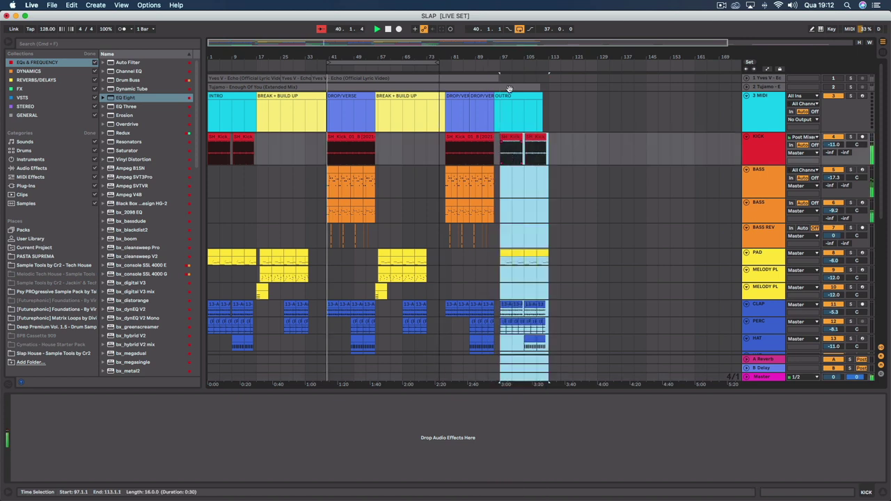
{"action": "scroll", "coordinate": [498, 111], "scroll_direction": "up", "scroll_amount": 5}
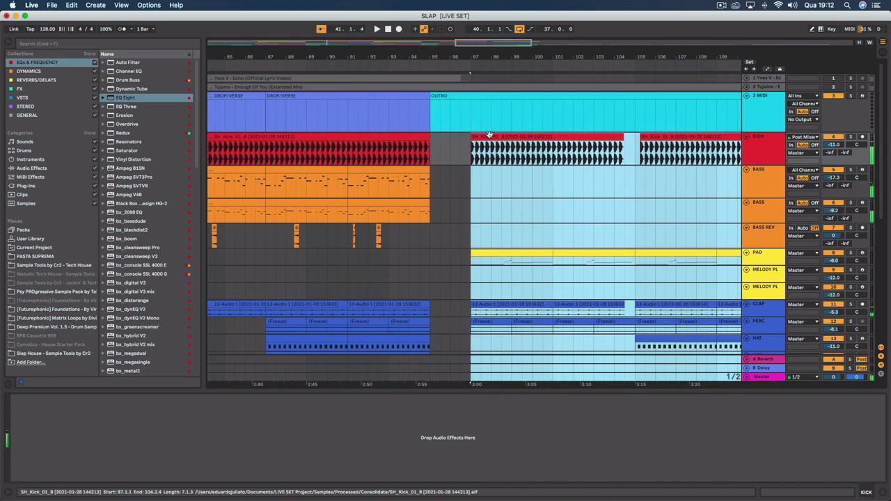
{"action": "left_click_drag", "start_coordinate": [490, 135], "coordinate": [449, 143]}
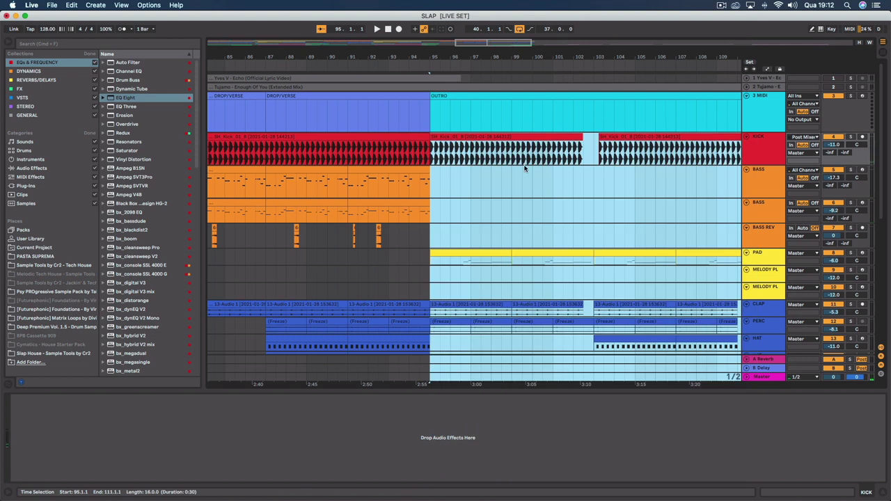
- Examine the copied outro clips on all tracks and the overall arrangement from intro to outro
{"action": "scroll", "coordinate": [525, 168], "scroll_direction": "right", "scroll_amount": 10}
{"action": "scroll", "coordinate": [515, 164], "scroll_direction": "down", "scroll_amount": 8}
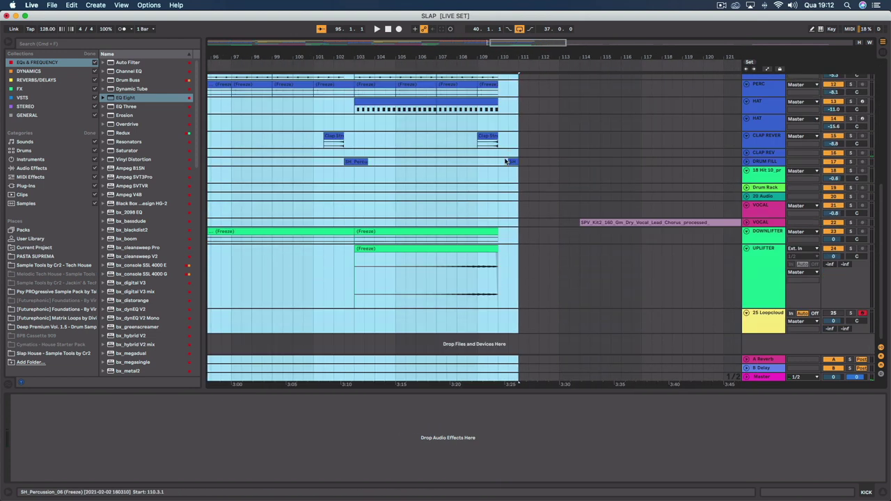
{"action": "scroll", "coordinate": [428, 55], "scroll_direction": "down", "scroll_amount": 5}
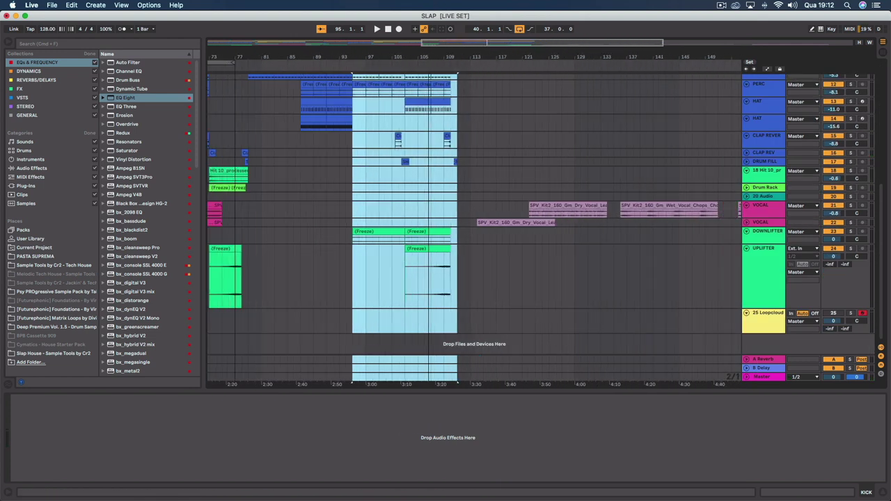
{"action": "scroll", "coordinate": [590, 241], "scroll_direction": "up", "scroll_amount": 1}
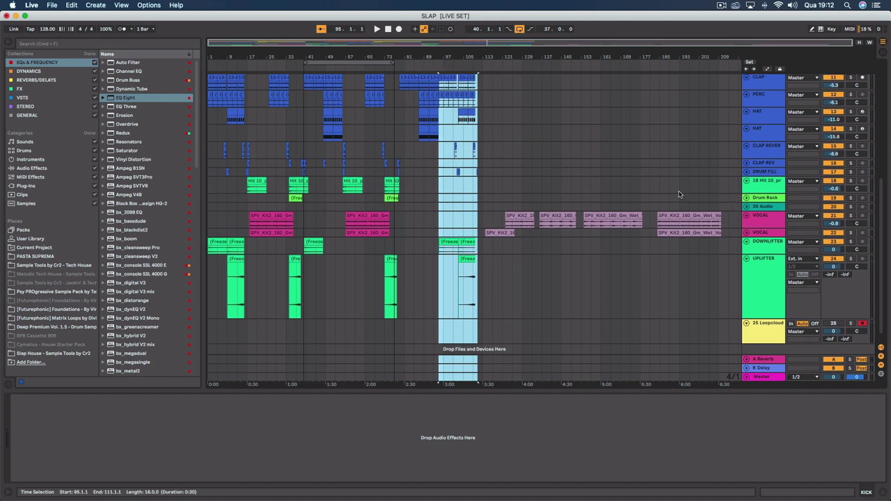
{"action": "scroll", "coordinate": [626, 202], "scroll_direction": "up", "scroll_amount": 10}
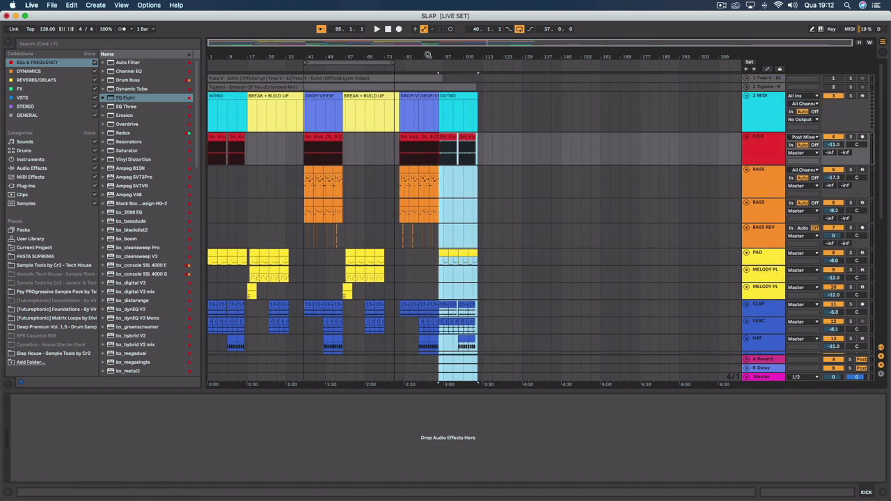
{"action": "scroll", "coordinate": [428, 55], "scroll_direction": "up", "scroll_amount": 3}
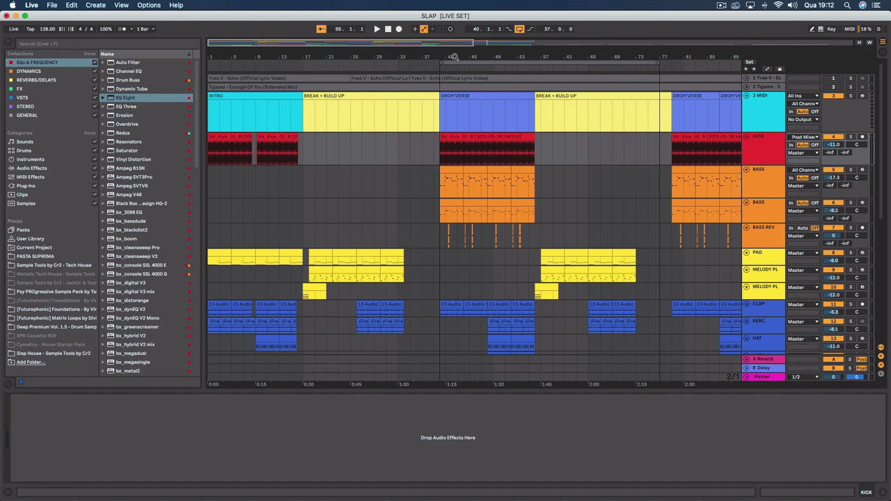
{"action": "scroll", "coordinate": [453, 56], "scroll_direction": "down", "scroll_amount": 3}
{"action": "scroll", "coordinate": [328, 136], "scroll_direction": "down", "scroll_amount": 6}
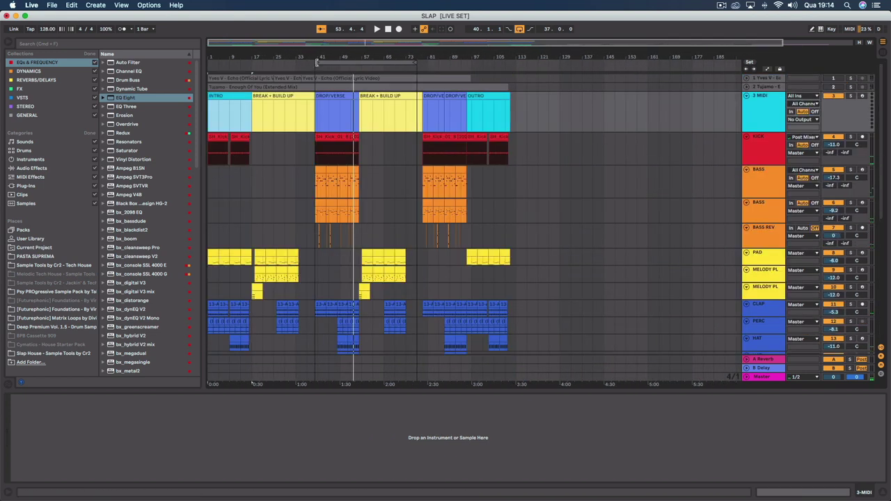
- Extend the loop to span the whole track, bars 1 to 113, and play the arrangement from the start
{"action": "left_click_drag", "start_coordinate": [317, 63], "coordinate": [208, 63]}
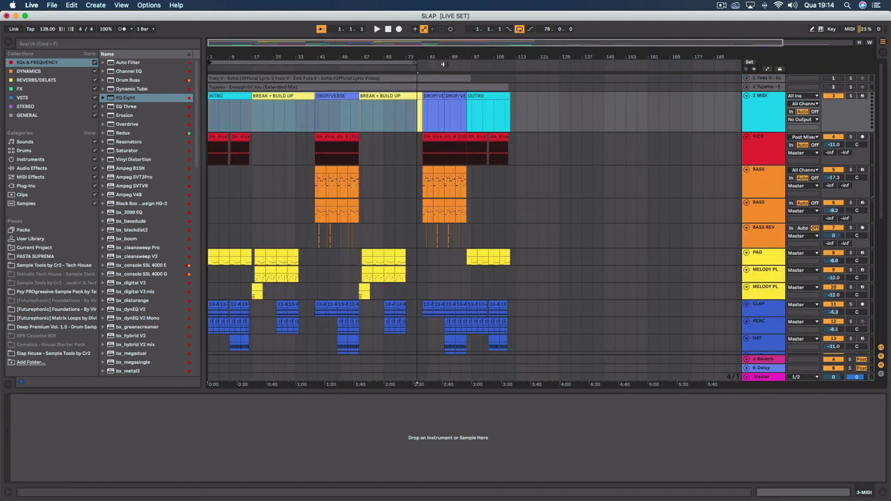
{"action": "left_click_drag", "start_coordinate": [415, 63], "coordinate": [512, 61]}
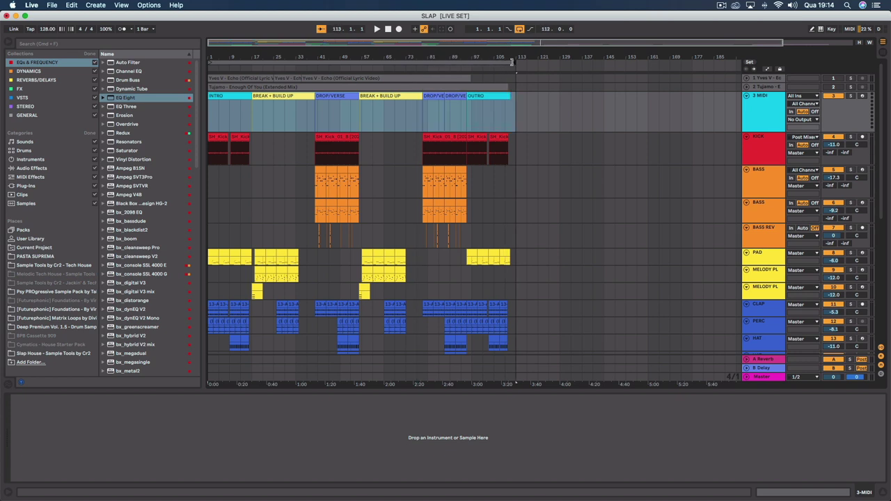
{"action": "scroll", "coordinate": [503, 116], "scroll_direction": "down", "scroll_amount": 6}
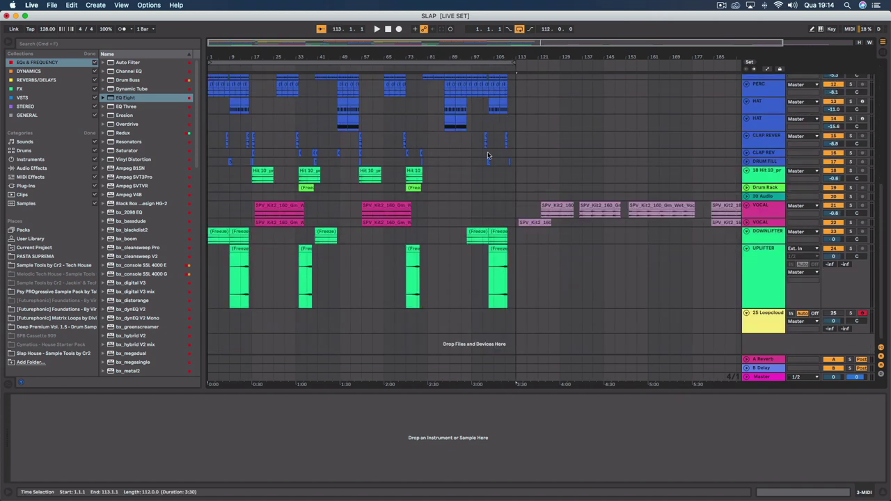
{"action": "scroll", "coordinate": [478, 256], "scroll_direction": "up", "scroll_amount": 6}
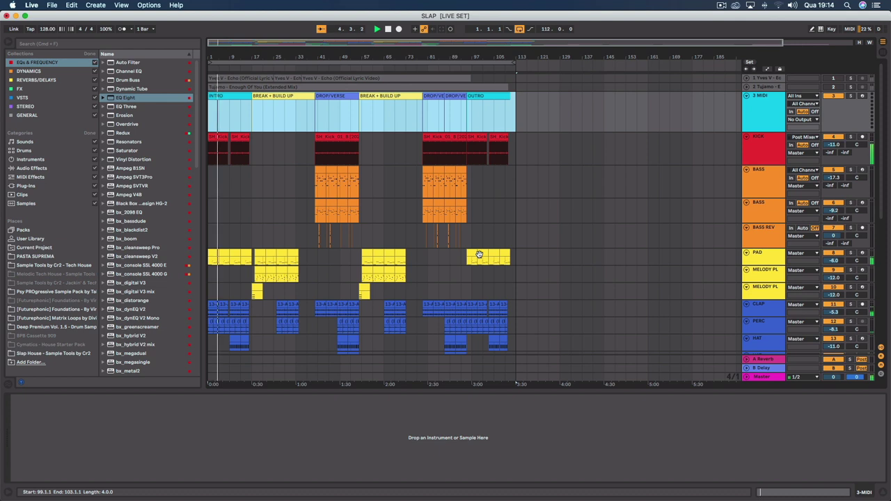
- Switch the system sound output to Samson Meteor Mic and dismiss the personal hotspot notification
{"action": "left_click", "coordinate": [795, 6]}
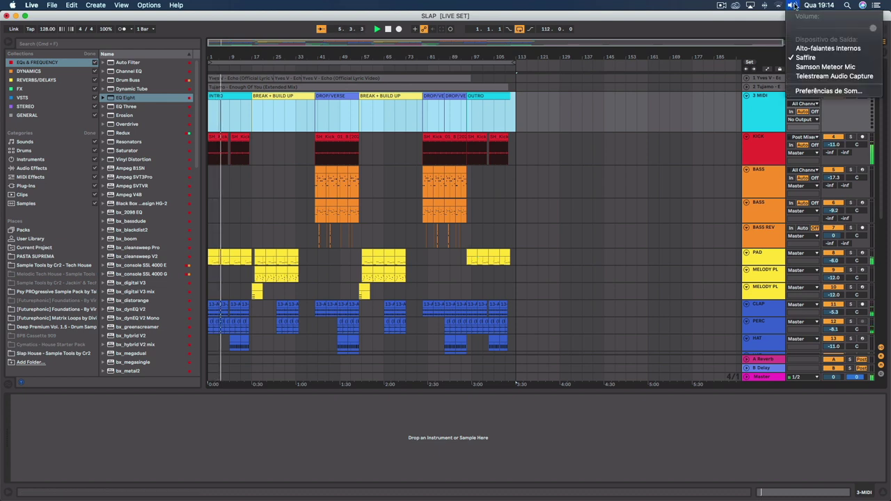
{"action": "left_click", "coordinate": [829, 67]}
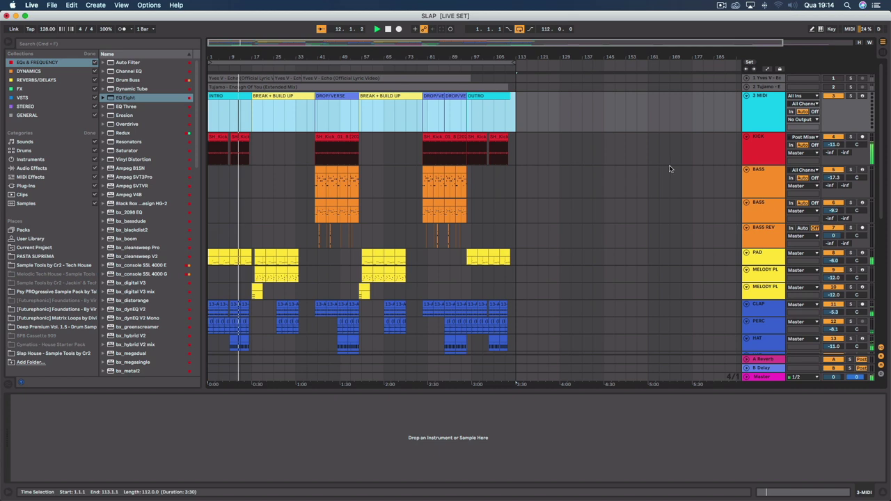
{"action": "scroll", "coordinate": [670, 167], "scroll_direction": "down", "scroll_amount": 1}
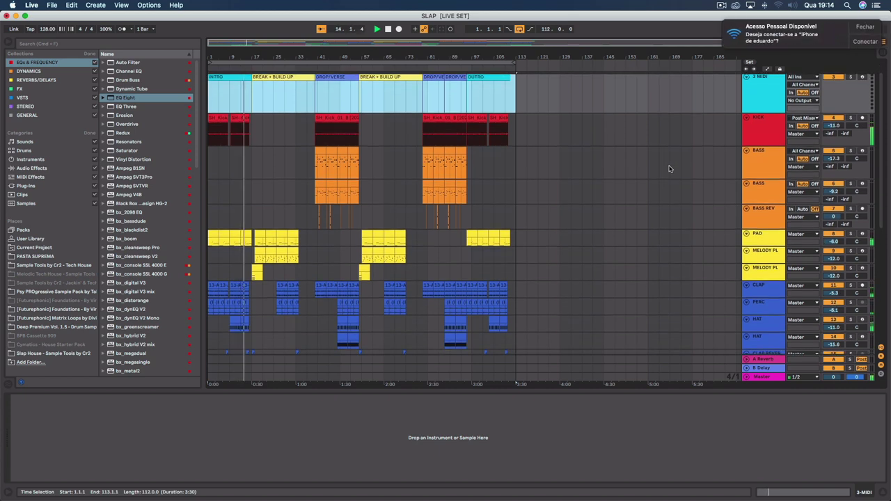
{"action": "left_click", "coordinate": [865, 26]}
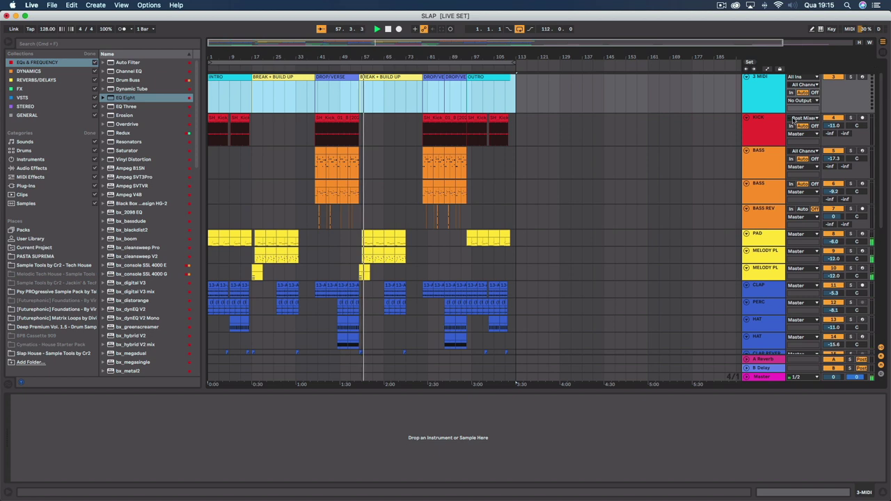
- Lower the volume of MELODY PL track 10 to -19.2 dB and check the second drop during playback
{"action": "left_click", "coordinate": [832, 276]}
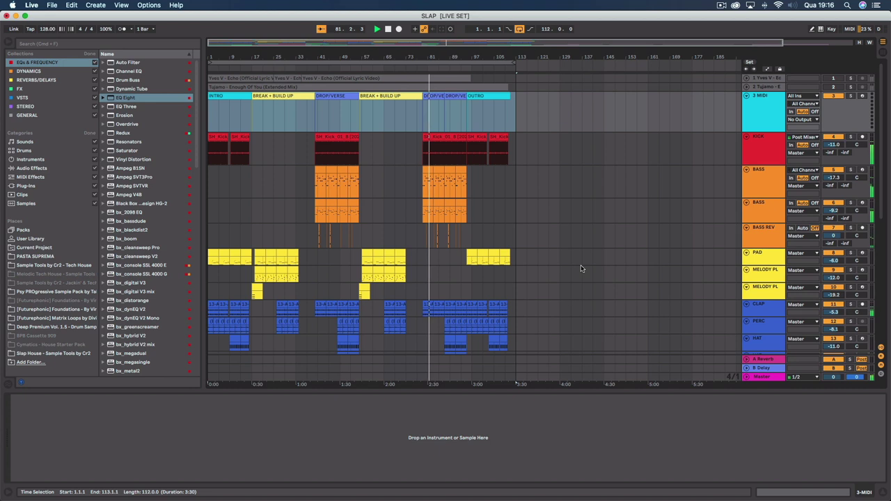
{"action": "scroll", "coordinate": [580, 213], "scroll_direction": "down", "scroll_amount": 5}
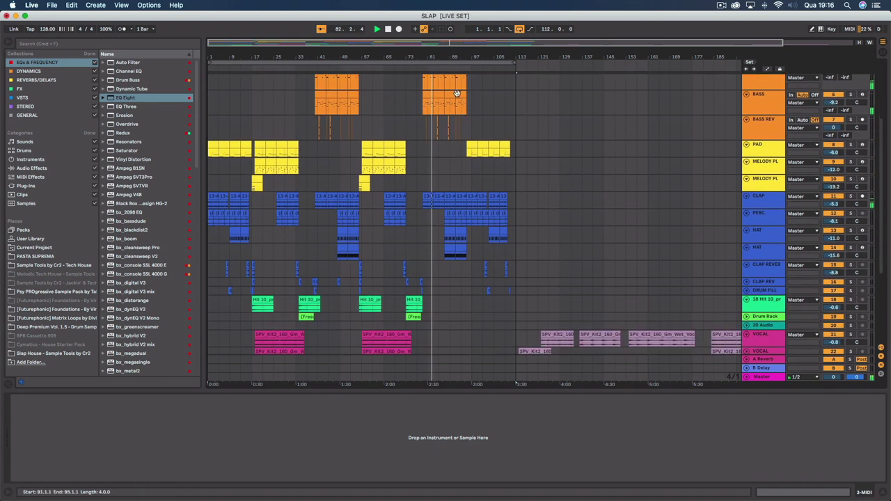
{"action": "scroll", "coordinate": [464, 218], "scroll_direction": "up", "scroll_amount": 5}
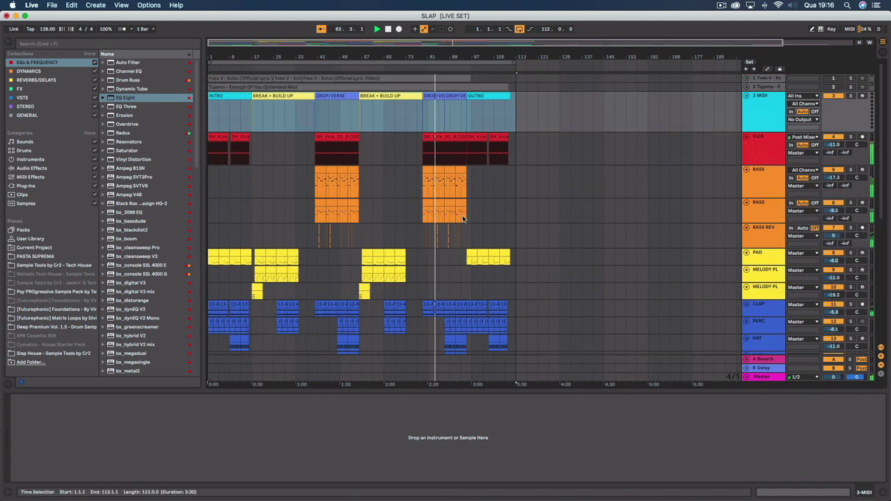
{"action": "scroll", "coordinate": [456, 191], "scroll_direction": "up", "scroll_amount": 3}
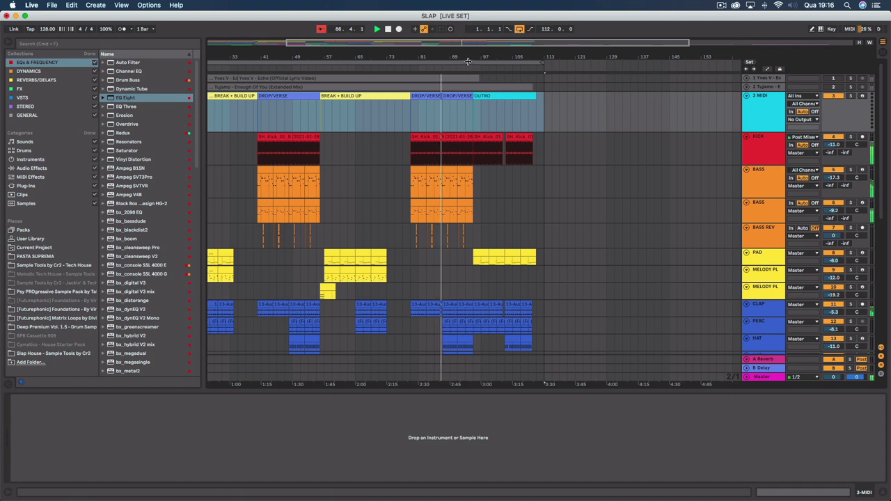
{"action": "scroll", "coordinate": [488, 147], "scroll_direction": "down", "scroll_amount": 2}
- Expand the Drum Rack track and copy the Hit 10_processed clip from bar 34 to bar 111, where the outro ends
{"action": "left_click", "coordinate": [347, 187]}
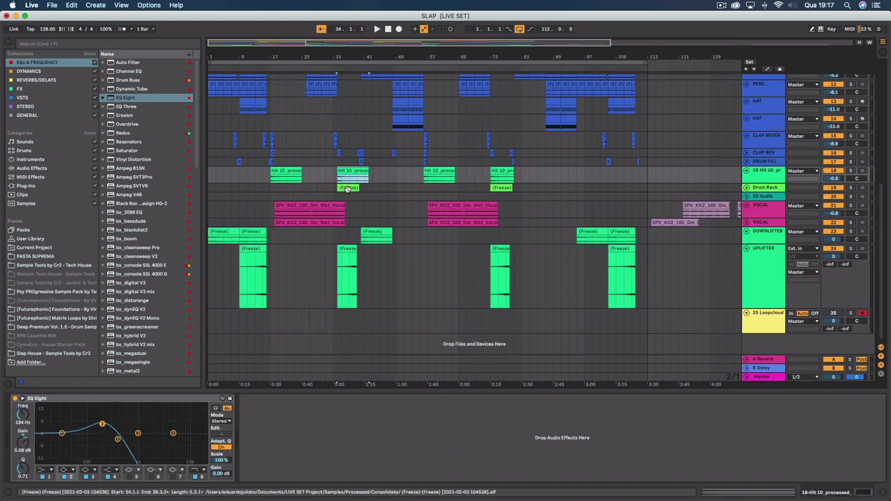
{"action": "left_click", "coordinate": [347, 189]}
{"action": "key", "text": "u"}
{"action": "left_click_drag", "start_coordinate": [349, 171], "coordinate": [655, 185]}
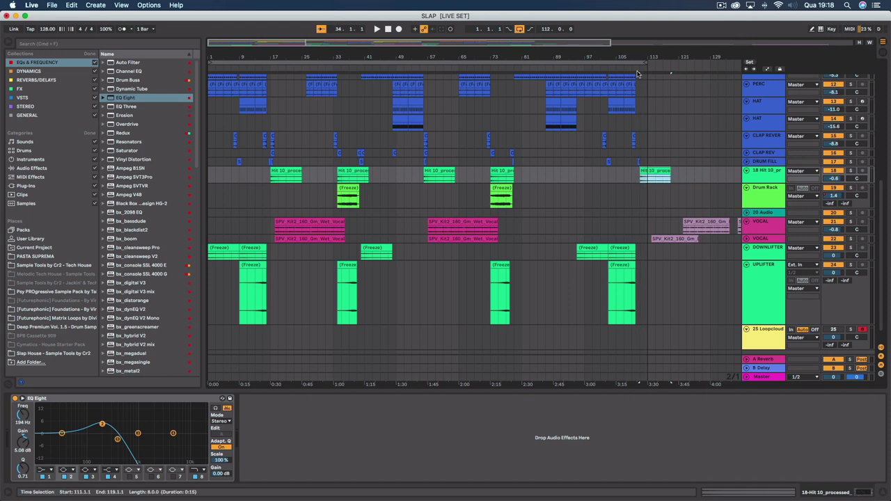
- Copy the CLAP REV clip from bar 78 to bar 111 and play the end of the outro
{"action": "scroll", "coordinate": [641, 93], "scroll_direction": "right", "scroll_amount": 5}
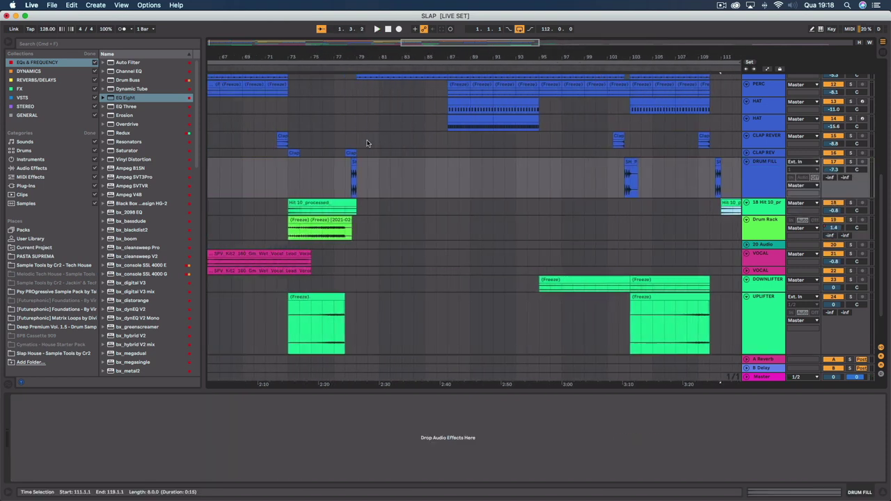
{"action": "scroll", "coordinate": [368, 142], "scroll_direction": "left", "scroll_amount": 1}
{"action": "scroll", "coordinate": [437, 156], "scroll_direction": "right", "scroll_amount": 1}
{"action": "scroll", "coordinate": [437, 156], "scroll_direction": "right", "scroll_amount": 3}
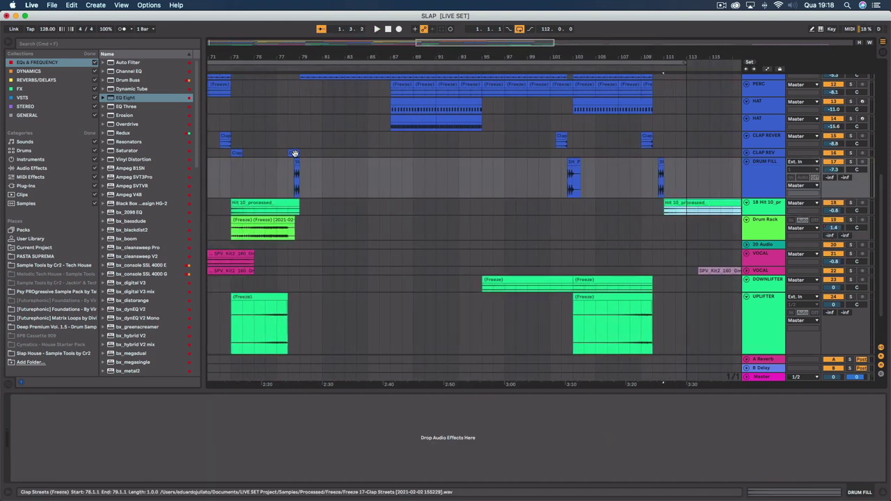
{"action": "left_click_drag", "start_coordinate": [295, 153], "coordinate": [672, 154]}
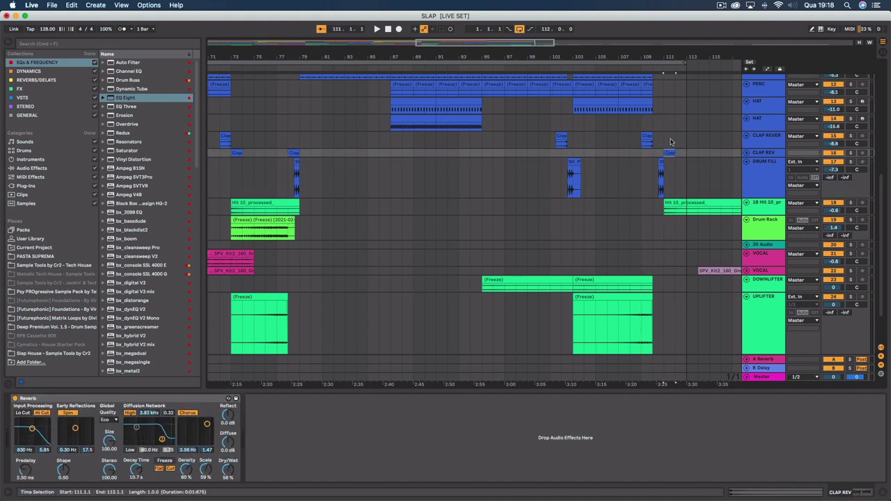
{"action": "left_click", "coordinate": [652, 67]}
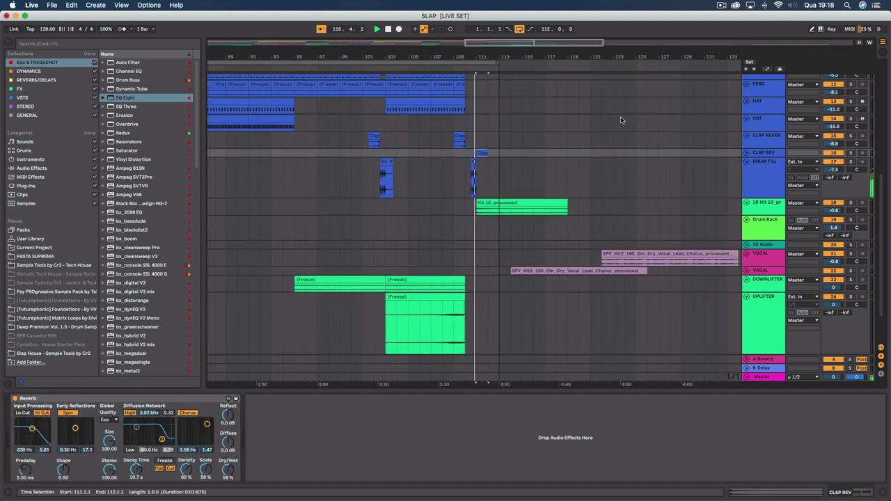